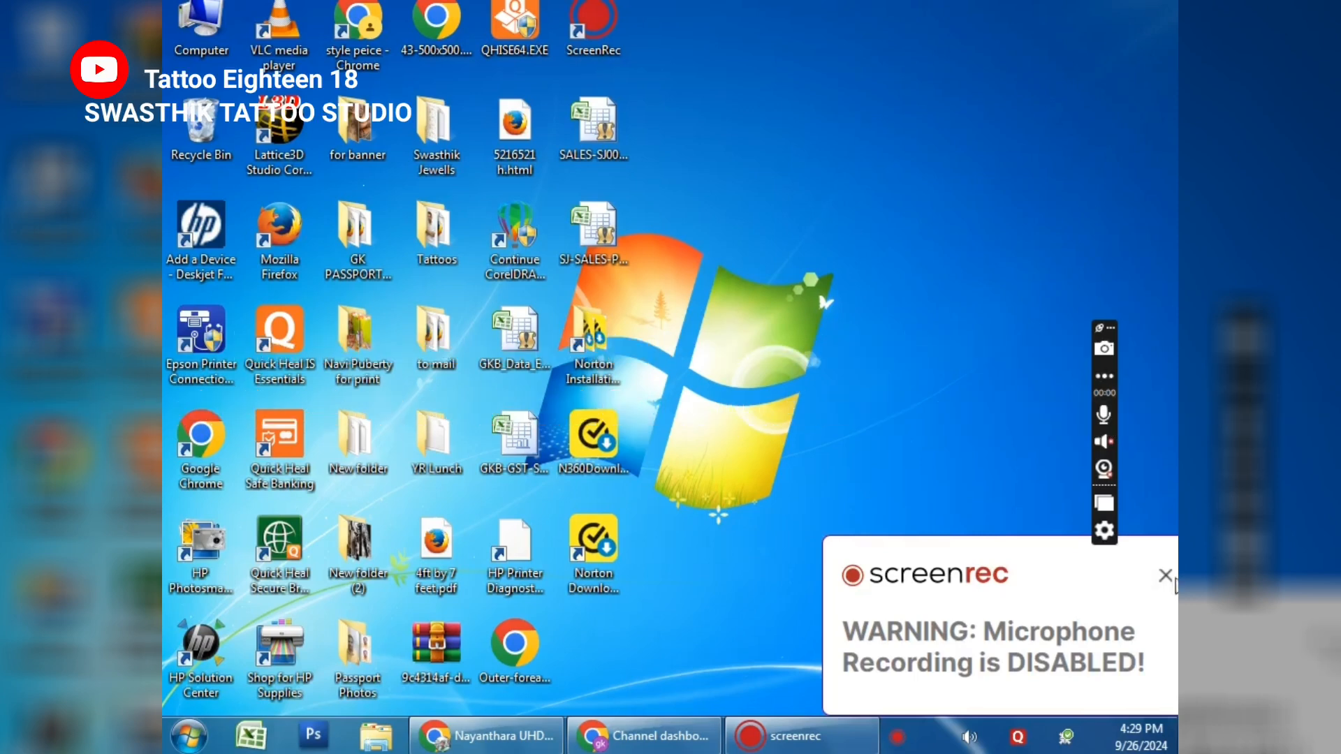
Step: Dismiss the microphone warning, search the installed programs for "photo" and launch Adobe Photoshop CS3
{"action": "left_click", "coordinate": [1170, 579]}
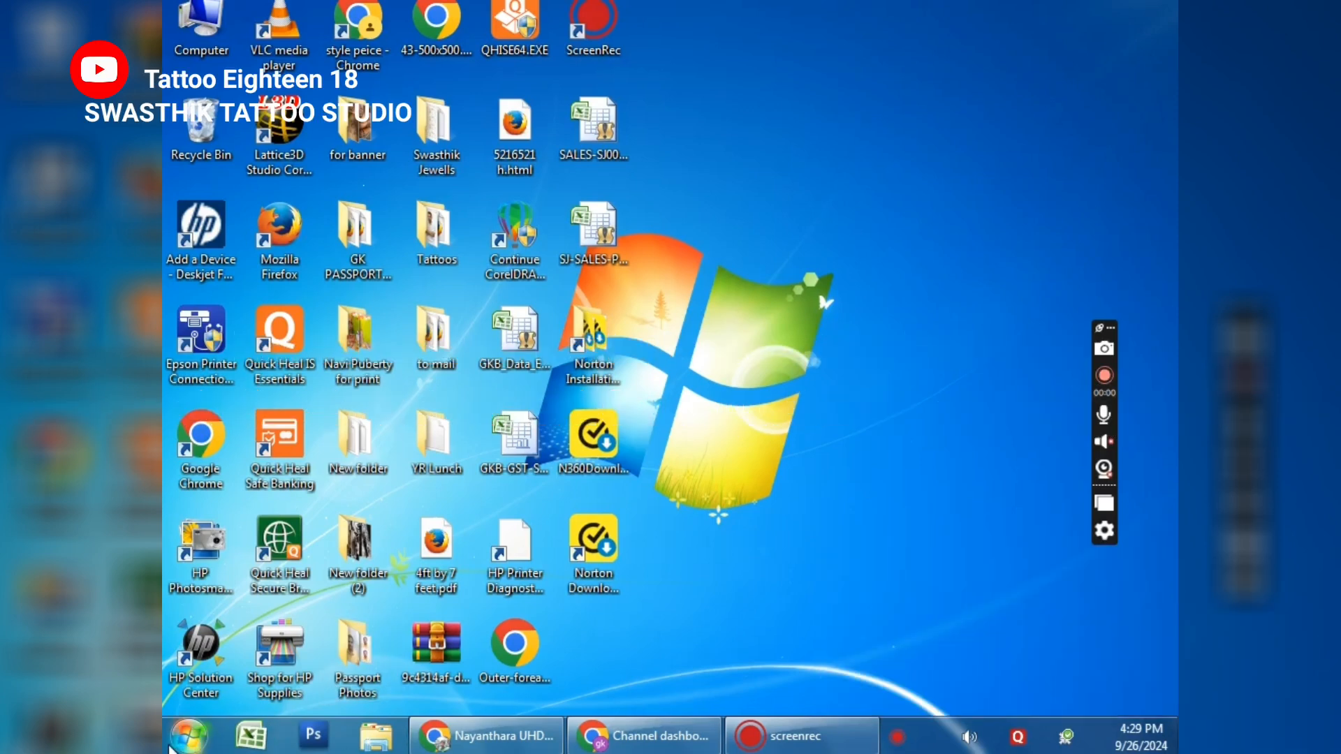
{"action": "left_click", "coordinate": [181, 740]}
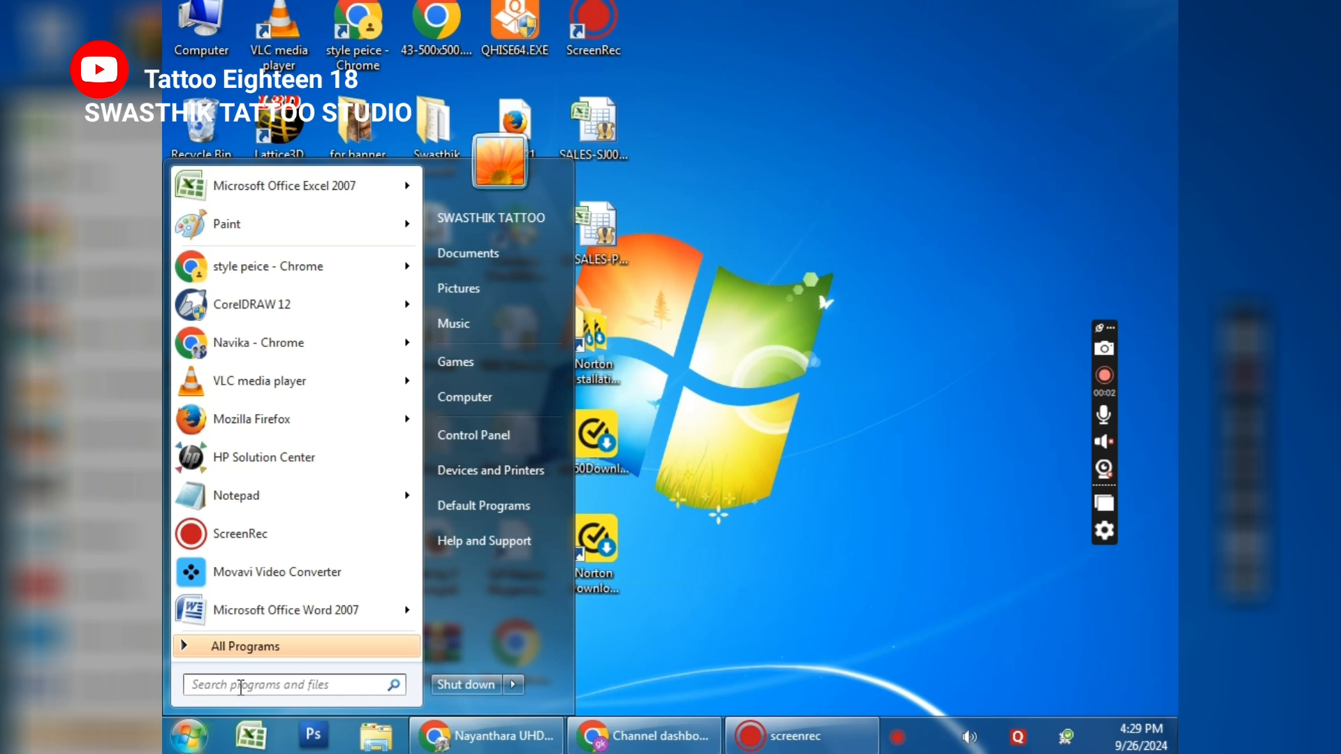
{"action": "type", "text": "phot"}
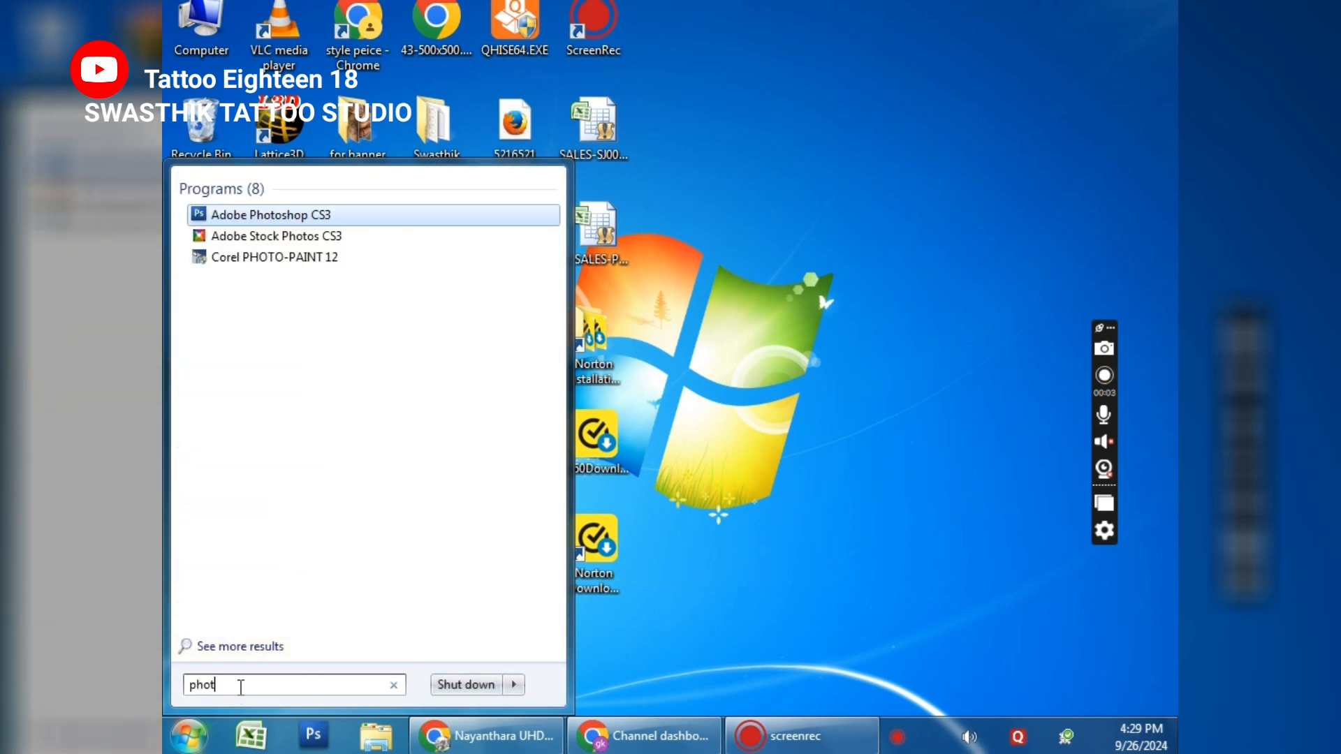
{"action": "type", "text": "o"}
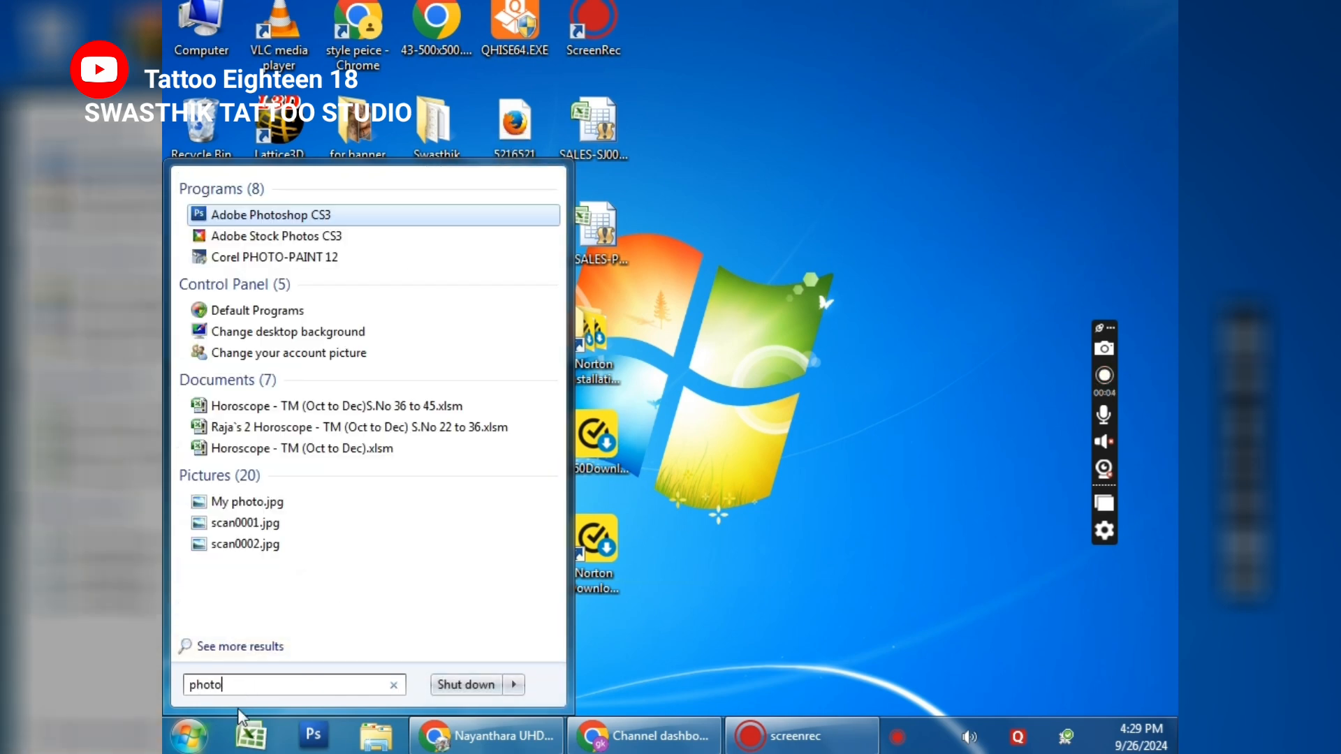
{"action": "left_click", "coordinate": [306, 211]}
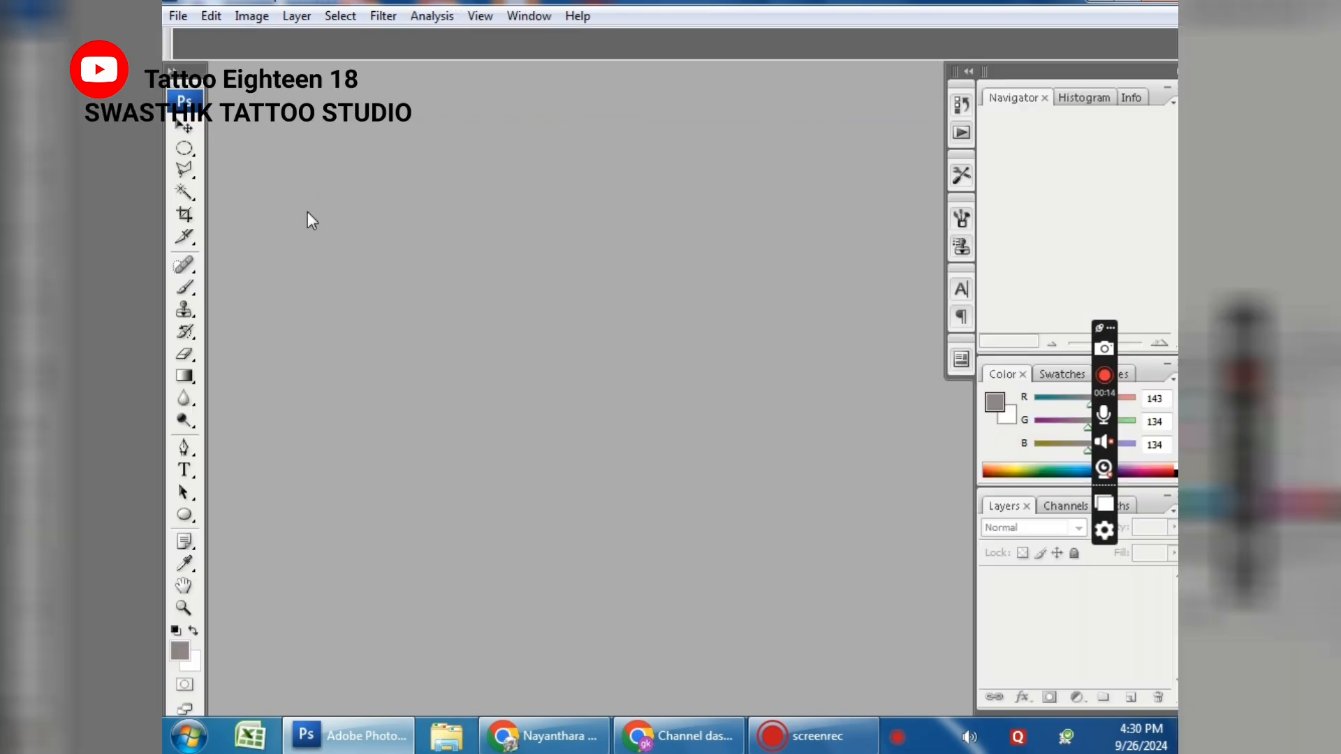
Step: Create a U.S. Paper Letter document, 8.5 by 11 inches at 300 pixels/inch, RGB with white background, and reposition its window
{"action": "left_click", "coordinate": [184, 18]}
{"action": "left_click", "coordinate": [206, 37]}
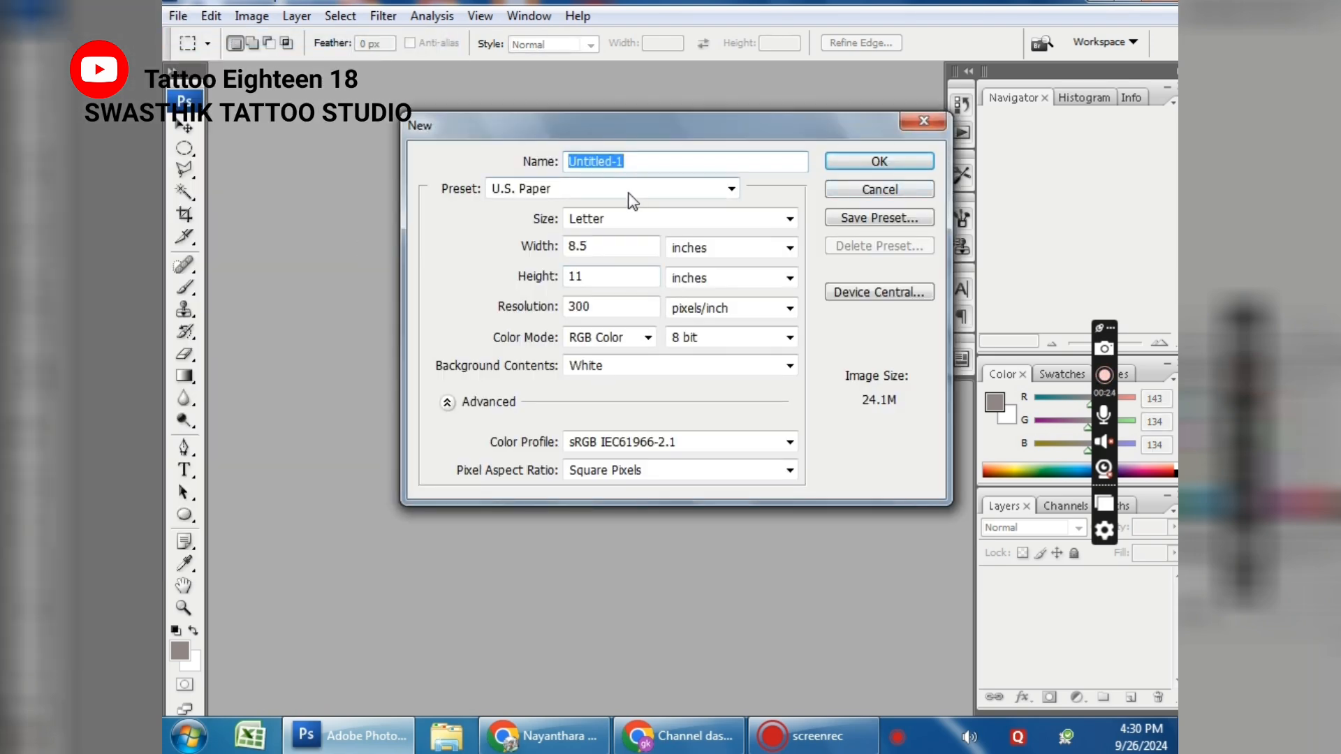
{"action": "left_click", "coordinate": [633, 201]}
{"action": "left_click", "coordinate": [632, 201]}
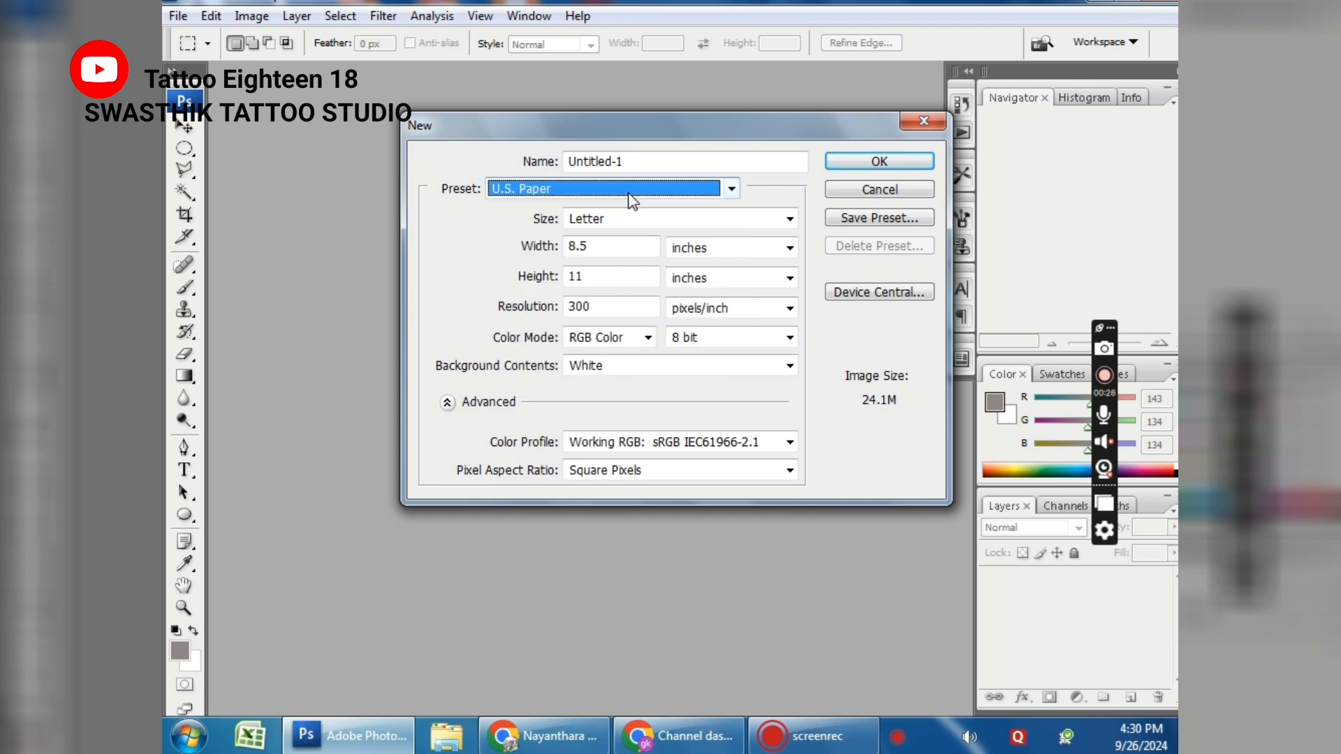
{"action": "left_click", "coordinate": [869, 161]}
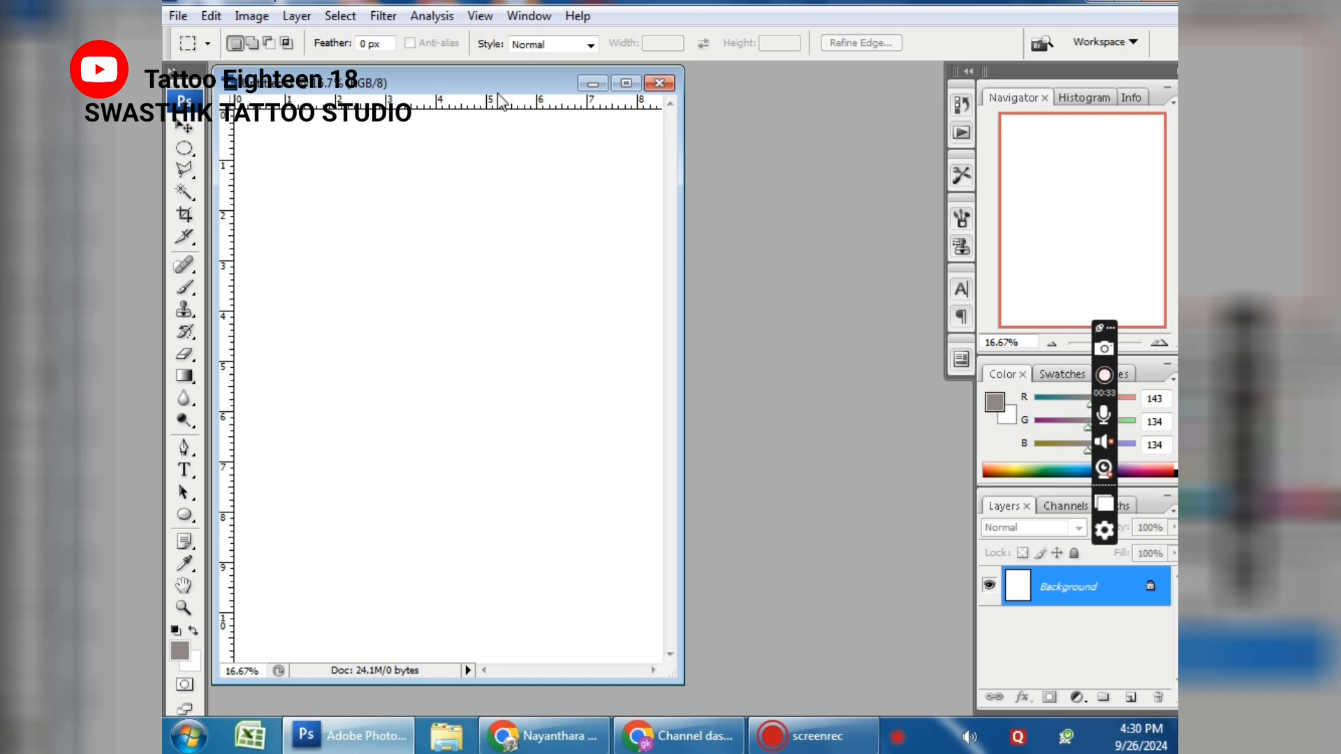
{"action": "left_click_drag", "start_coordinate": [497, 89], "coordinate": [584, 99]}
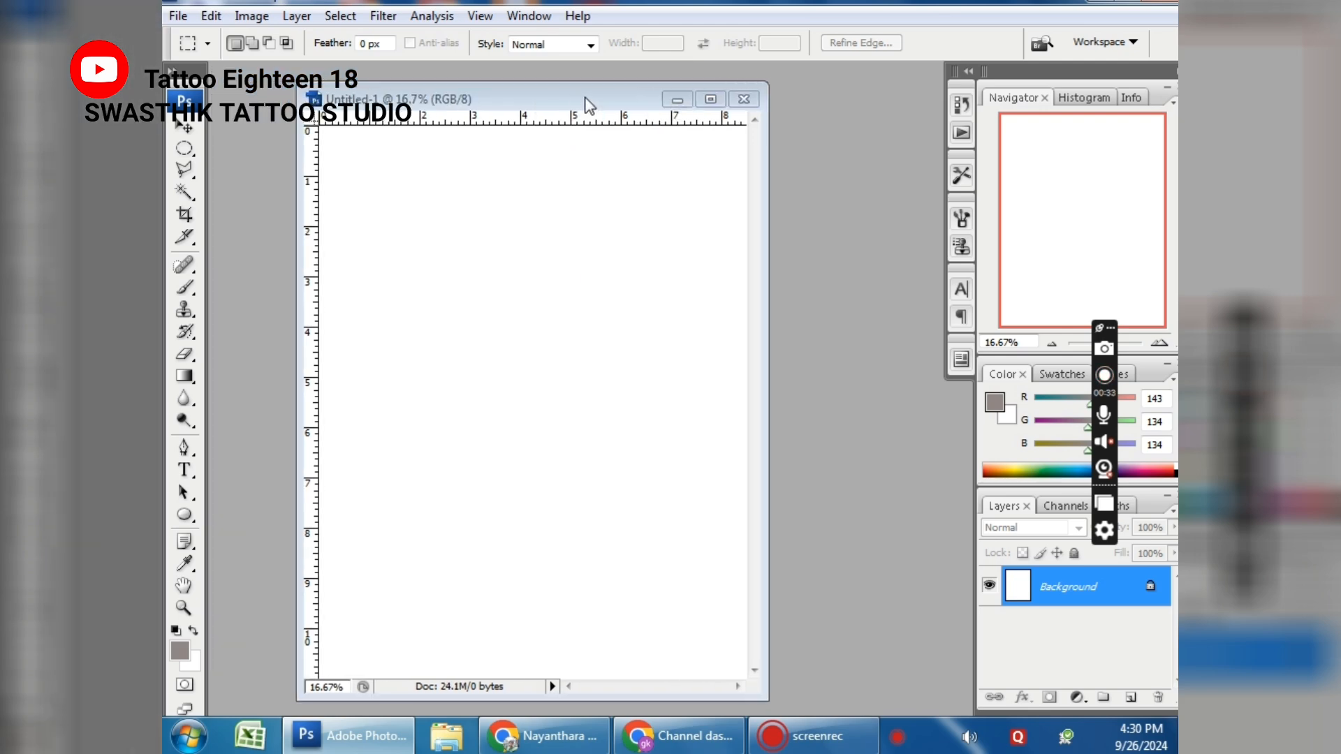
Step: Open the woman's portrait 7700a0f3b4f128661df93b4e0272ebdd.jpg from the Studio Clients folder and place its window over the blank document
{"action": "left_click", "coordinate": [180, 16]}
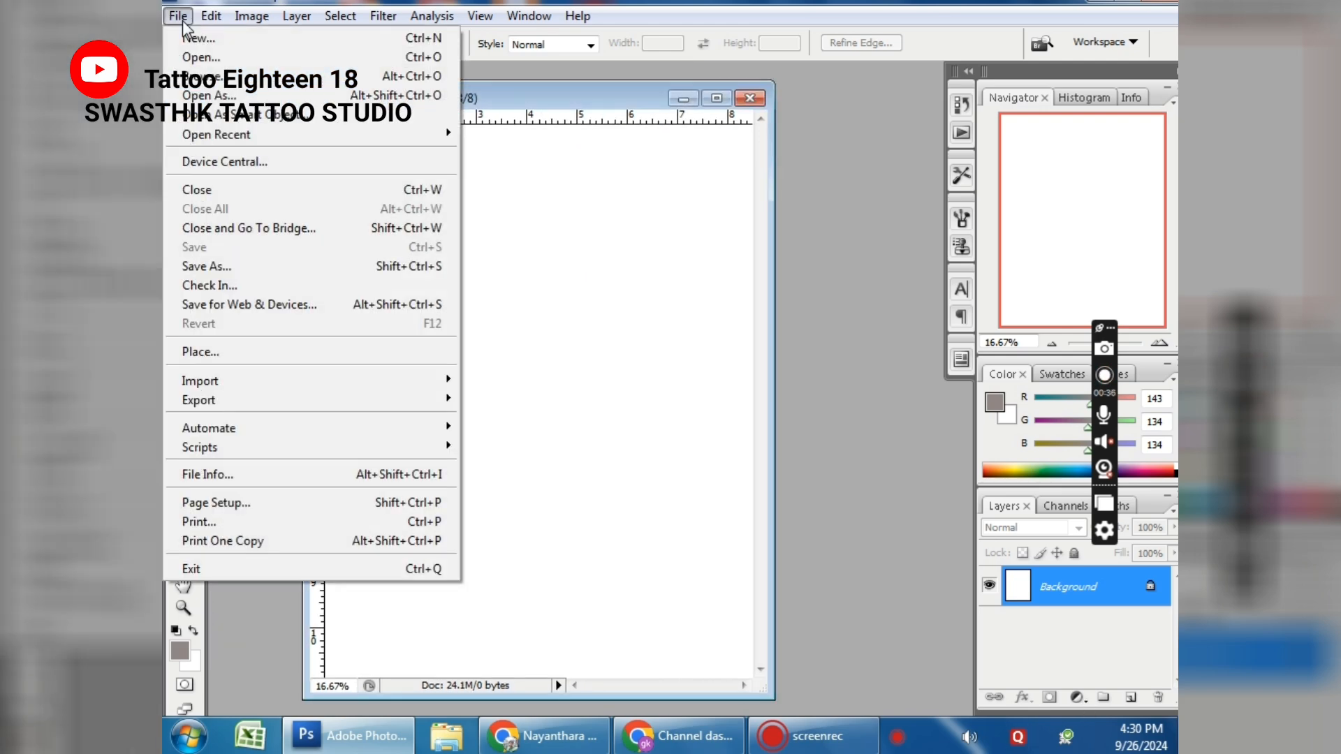
{"action": "left_click", "coordinate": [194, 59]}
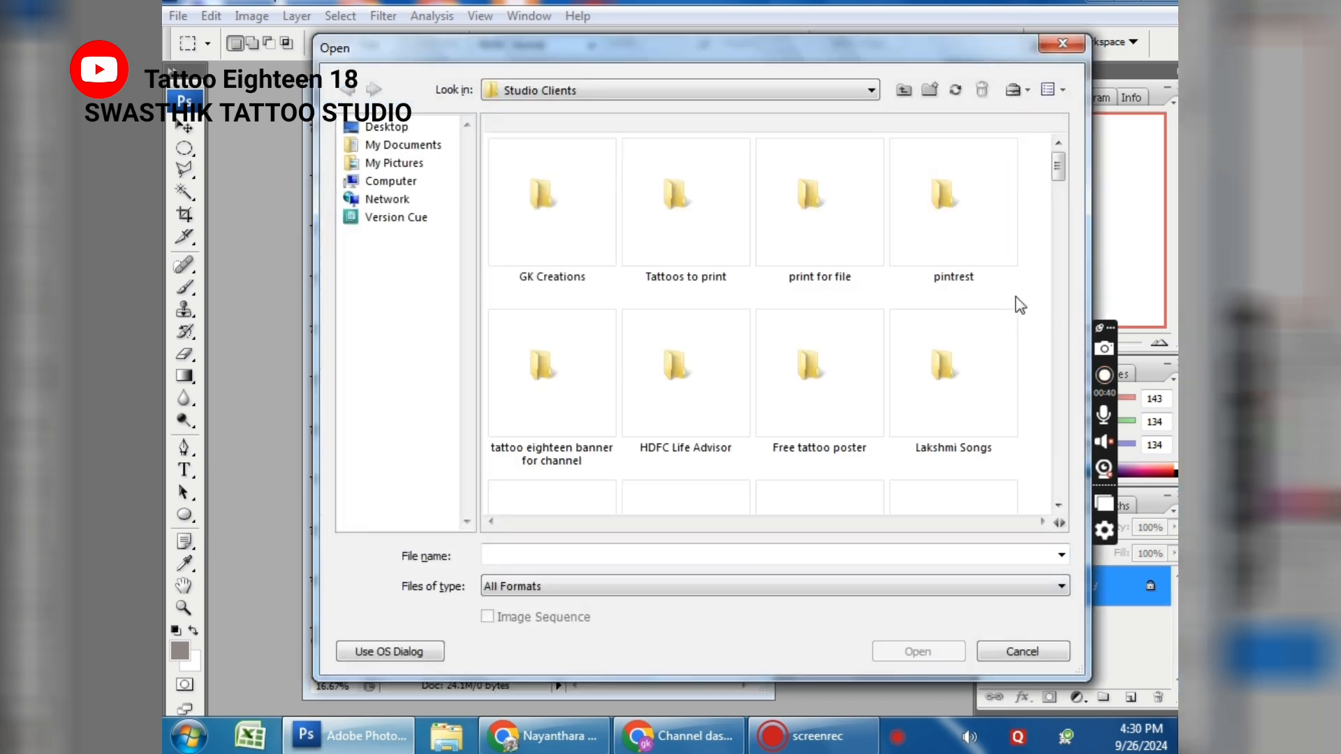
{"action": "scroll", "coordinate": [1016, 297], "scroll_direction": "down", "scroll_amount": 5}
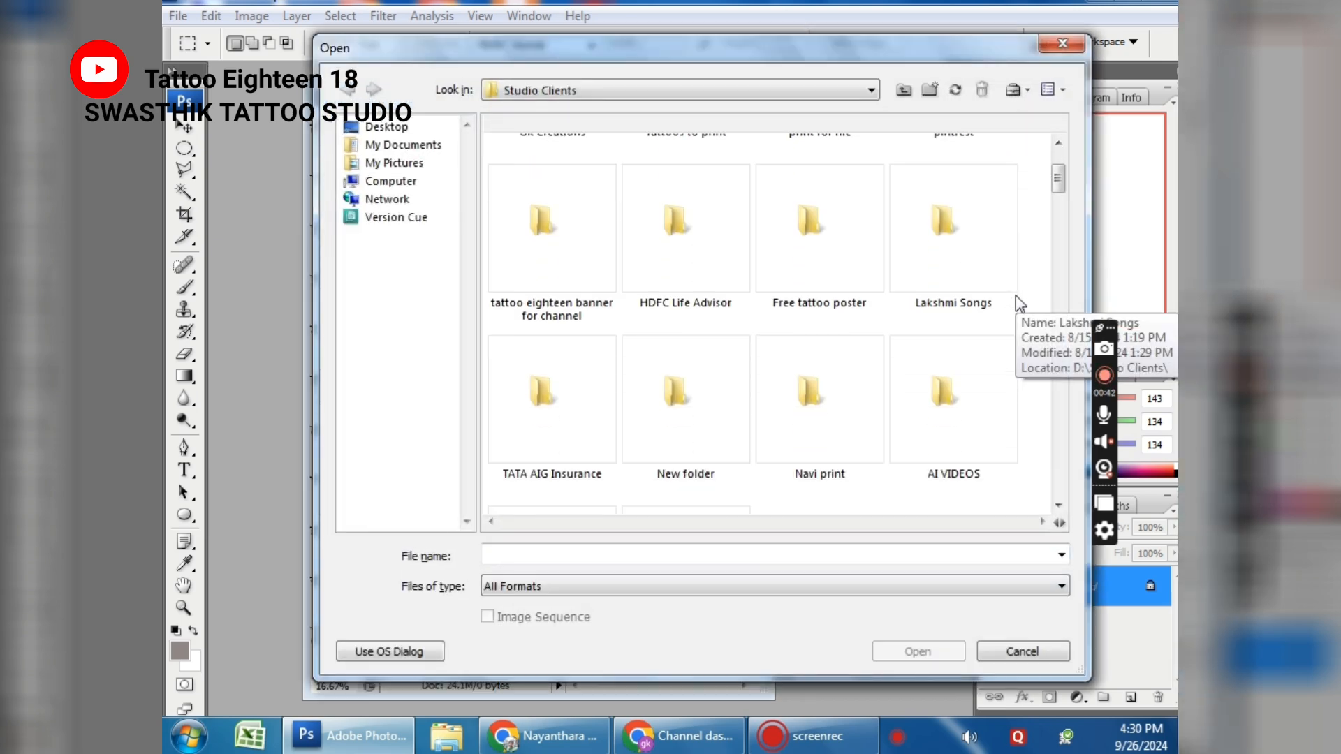
{"action": "scroll", "coordinate": [1017, 301], "scroll_direction": "down", "scroll_amount": 7}
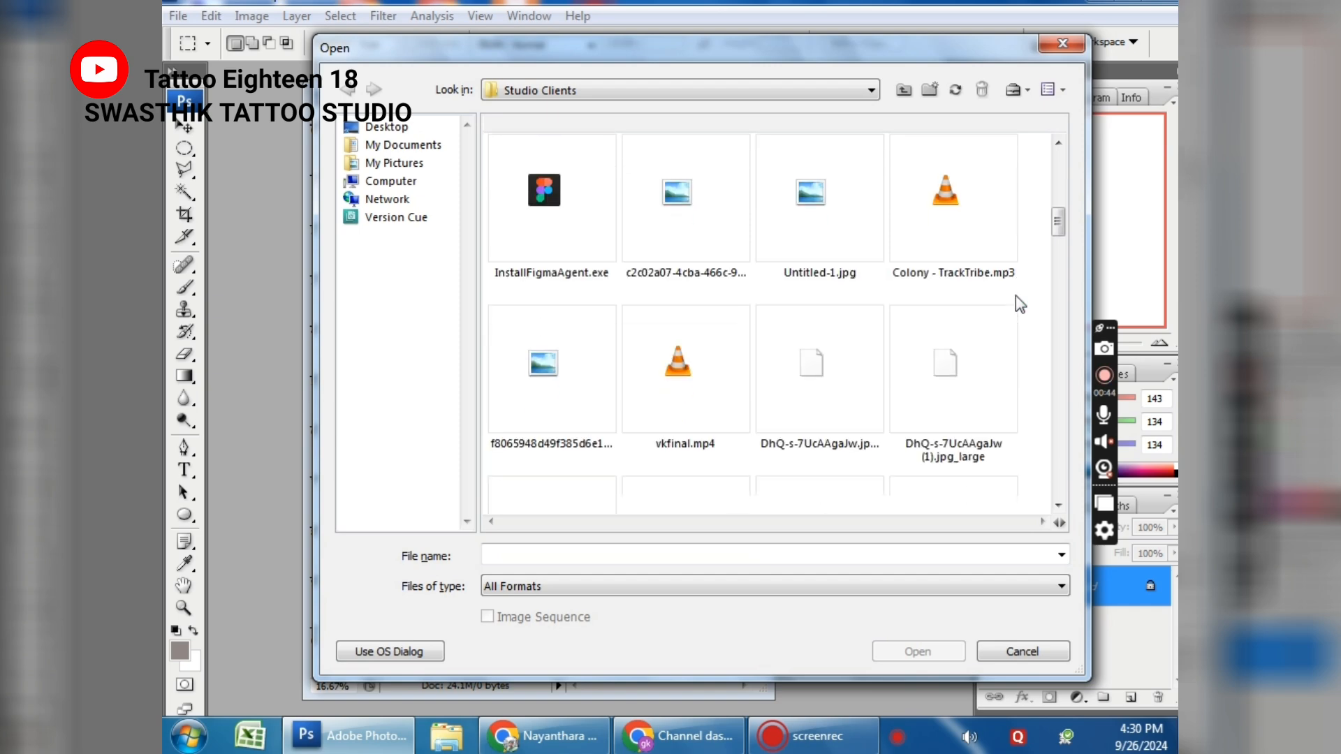
{"action": "scroll", "coordinate": [1019, 301], "scroll_direction": "down", "scroll_amount": 4}
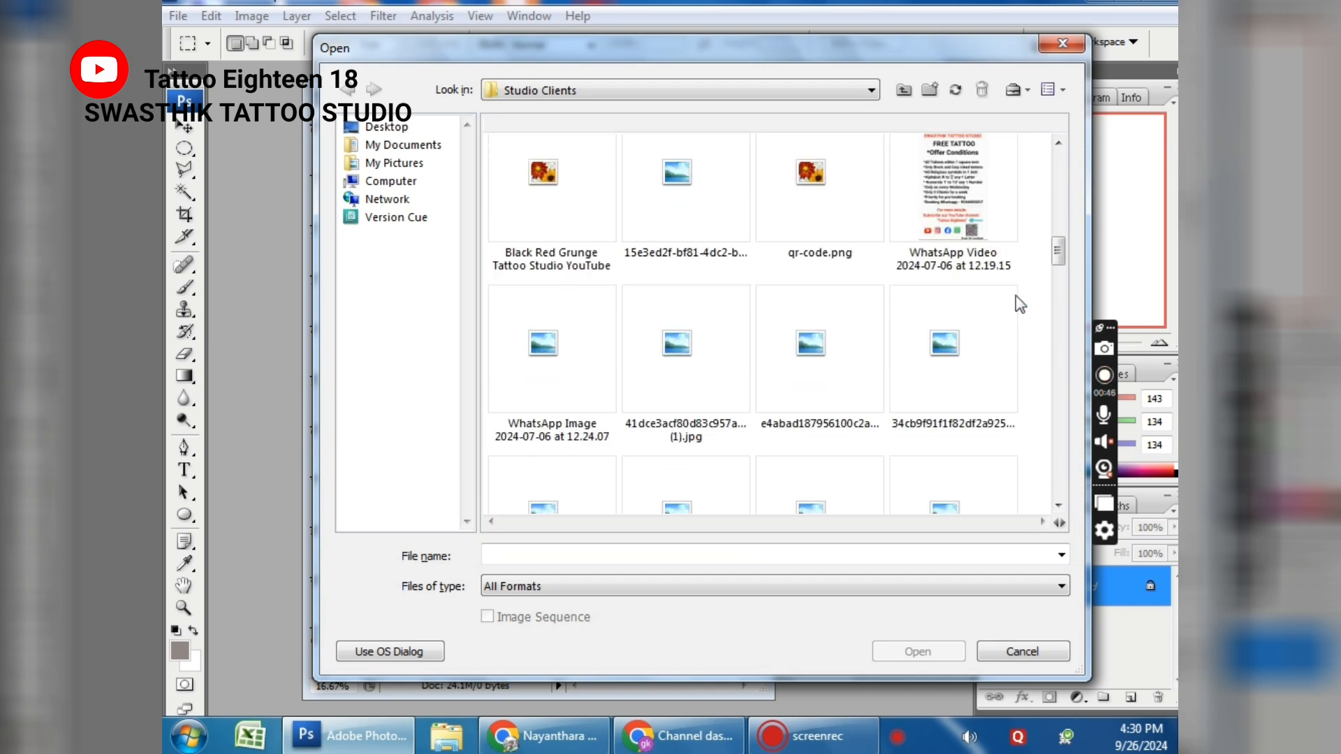
{"action": "scroll", "coordinate": [1016, 299], "scroll_direction": "down", "scroll_amount": 3}
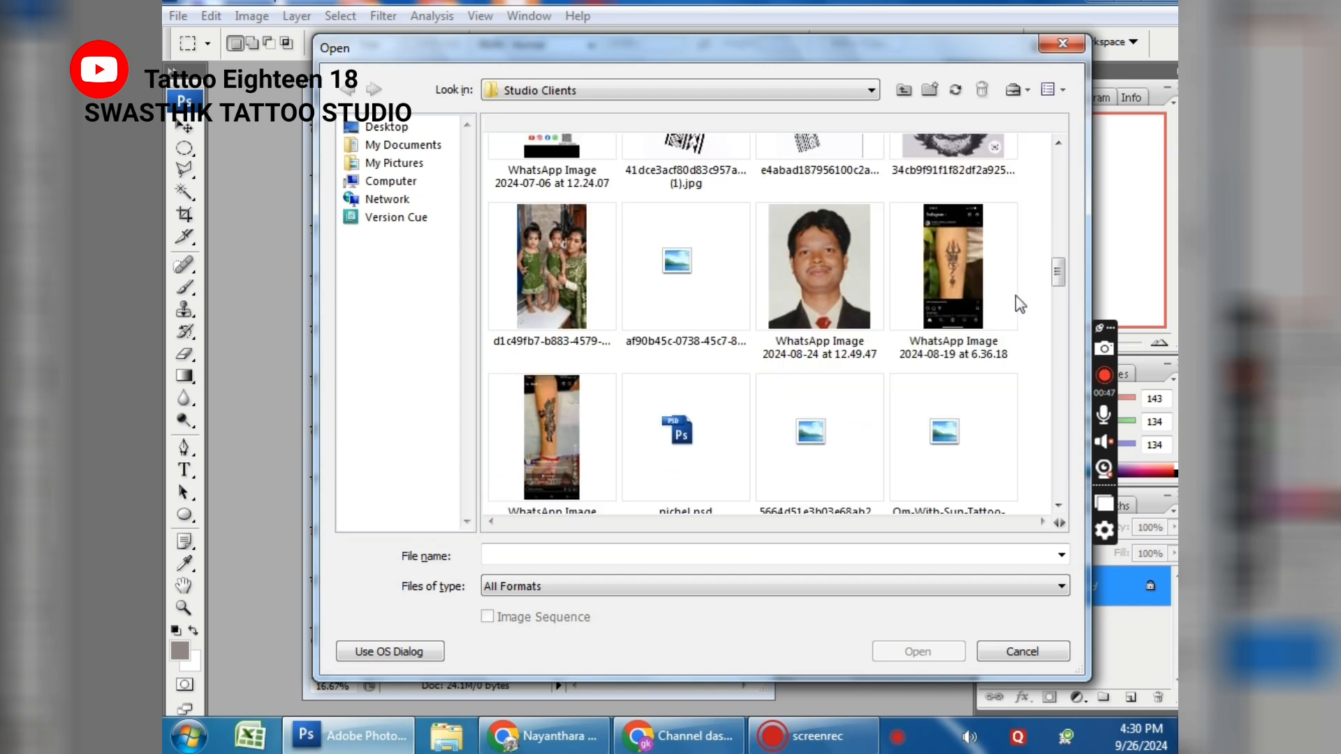
{"action": "scroll", "coordinate": [1016, 302], "scroll_direction": "down", "scroll_amount": 4}
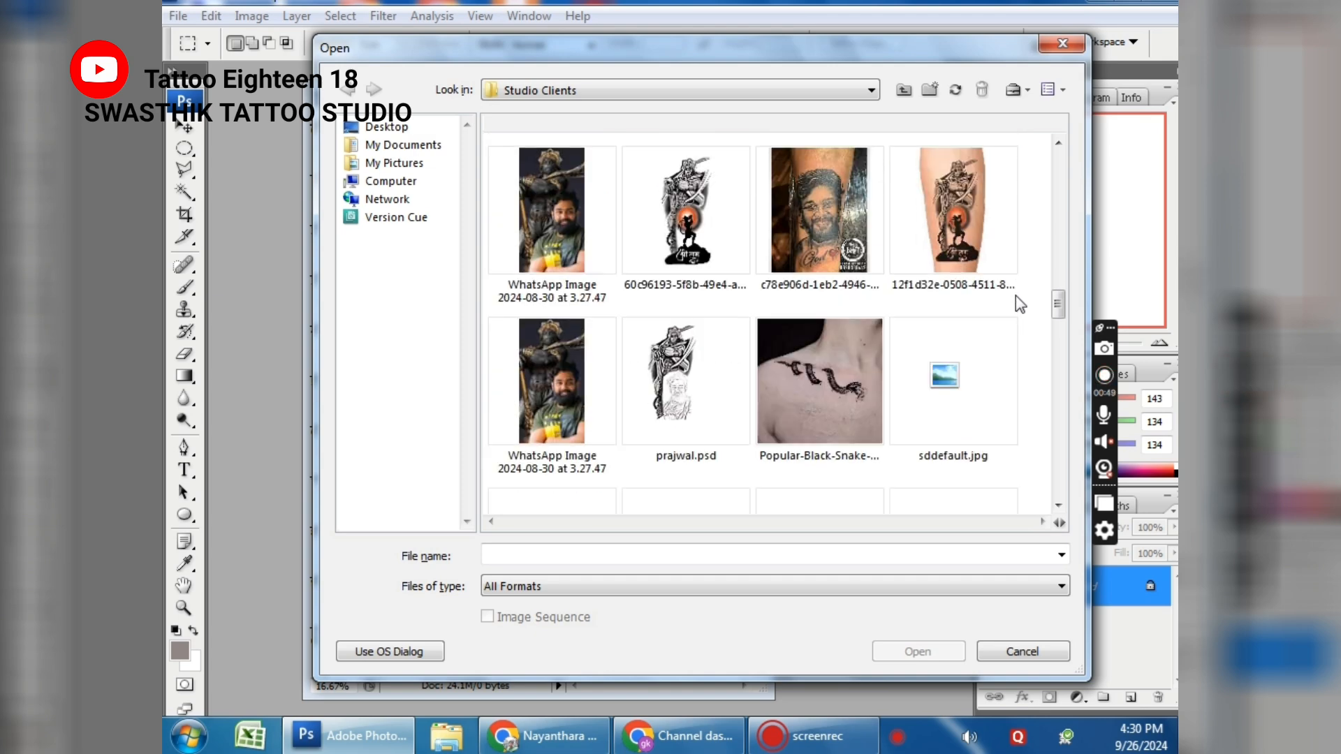
{"action": "scroll", "coordinate": [1016, 296], "scroll_direction": "down", "scroll_amount": 4}
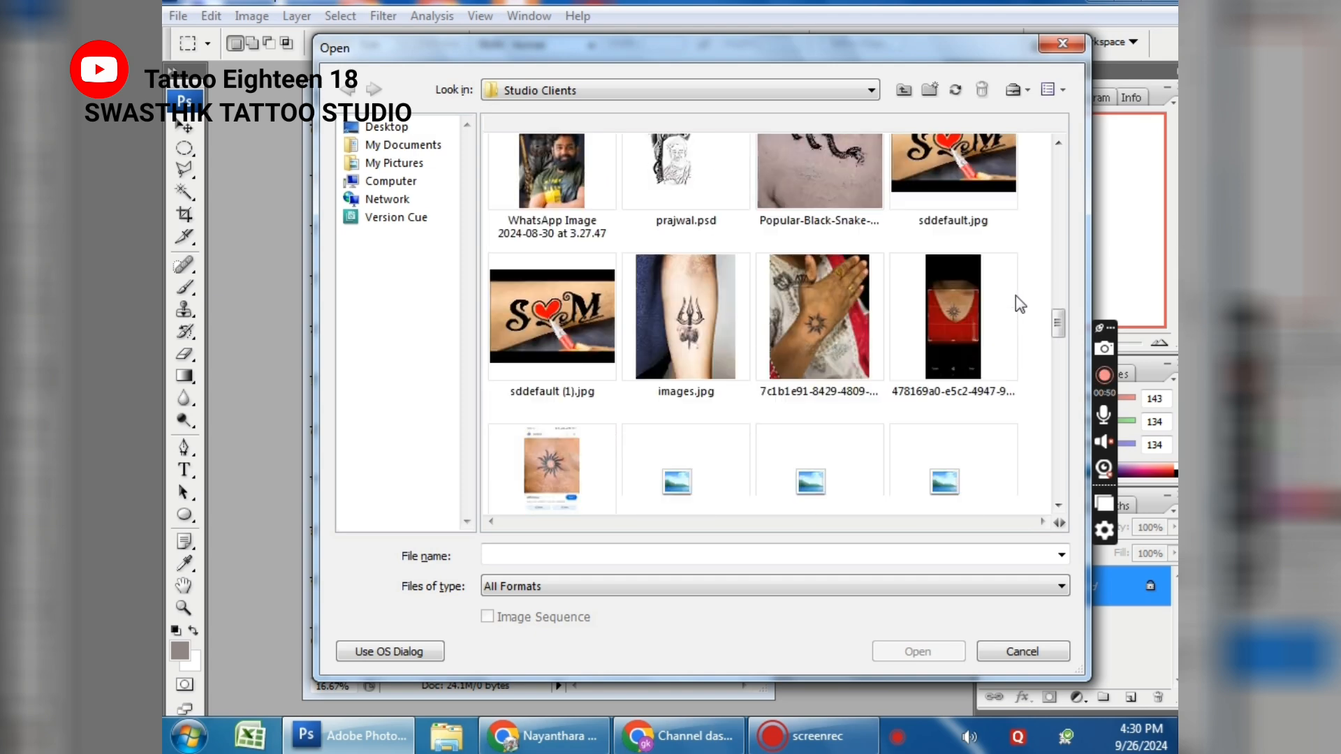
{"action": "scroll", "coordinate": [1016, 296], "scroll_direction": "down", "scroll_amount": 5}
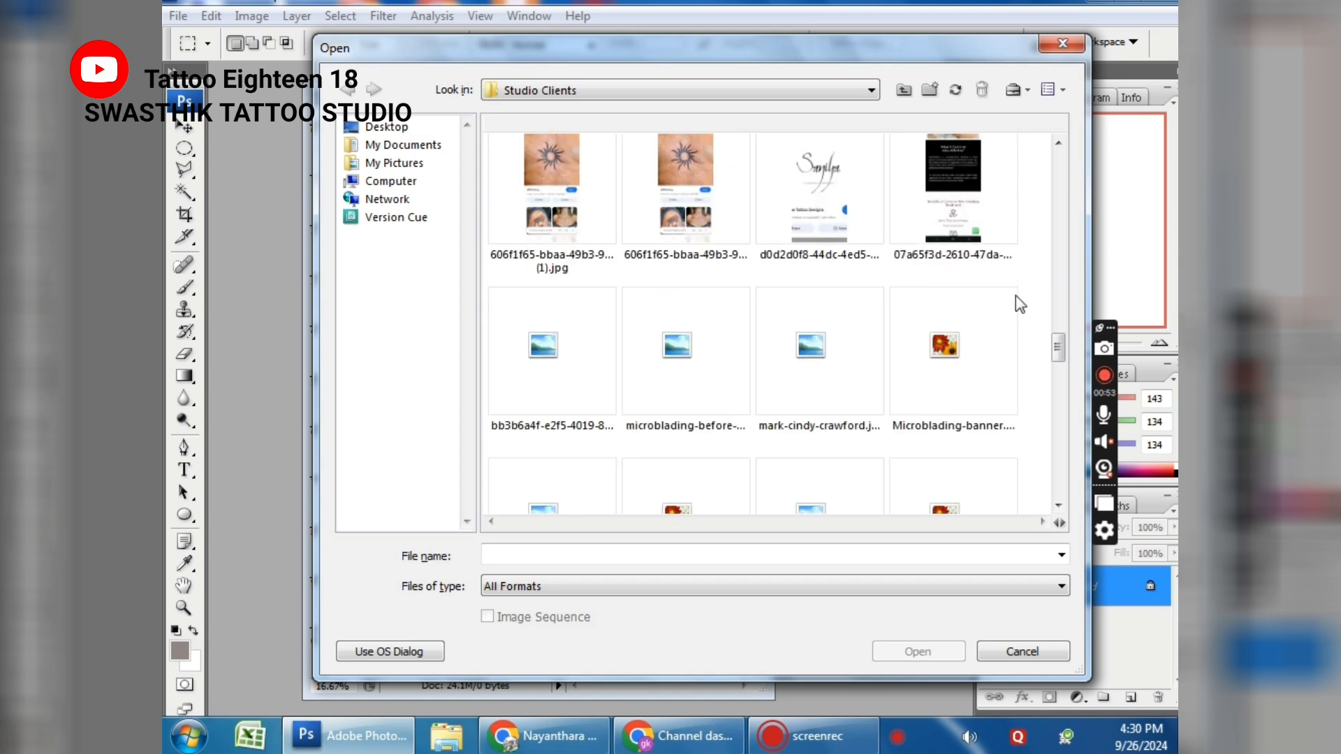
{"action": "scroll", "coordinate": [1020, 300], "scroll_direction": "down", "scroll_amount": 3}
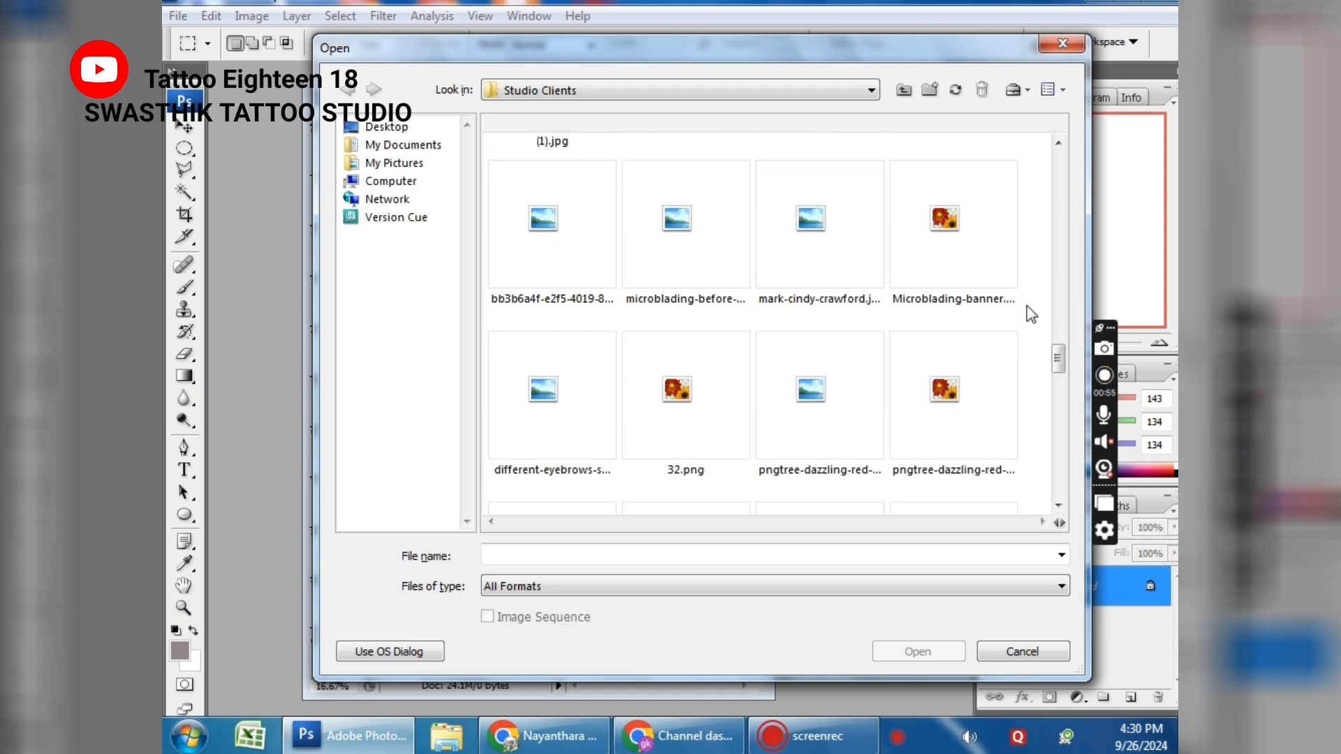
{"action": "scroll", "coordinate": [1031, 314], "scroll_direction": "down", "scroll_amount": 5}
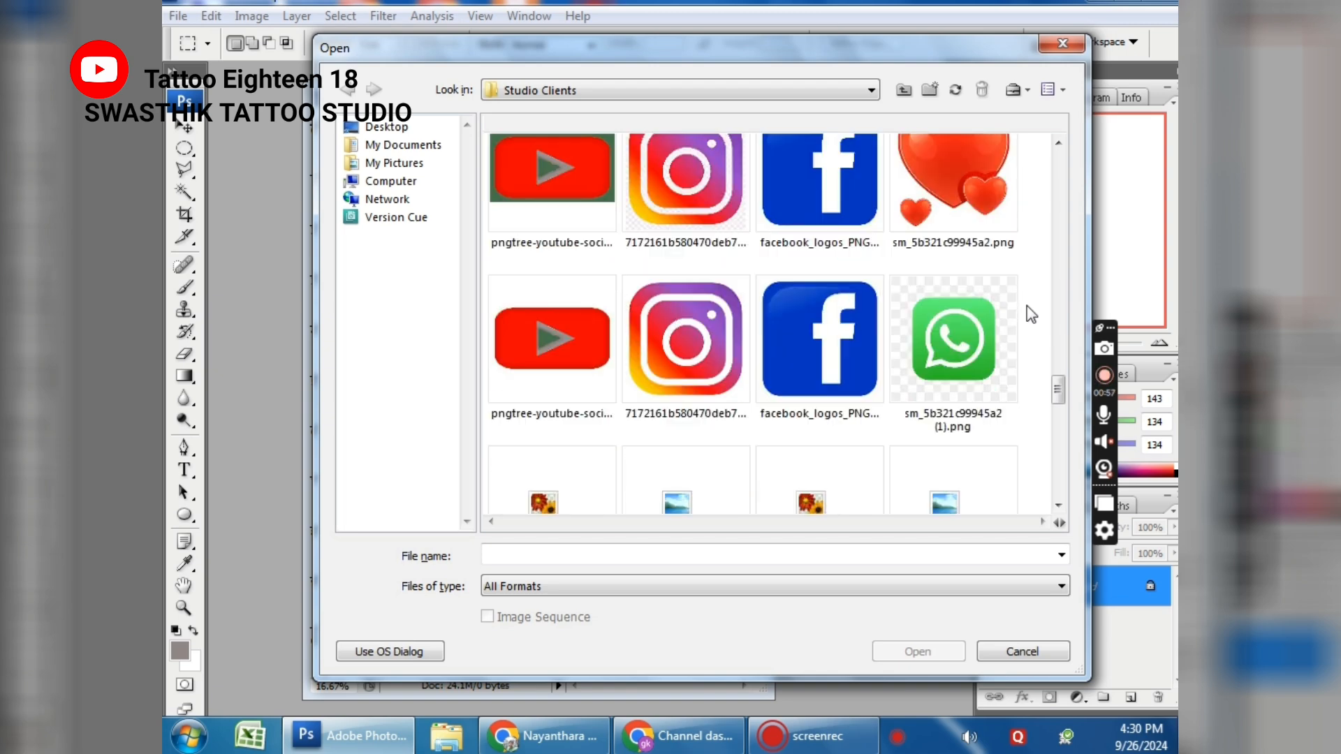
{"action": "scroll", "coordinate": [1032, 315], "scroll_direction": "down", "scroll_amount": 6}
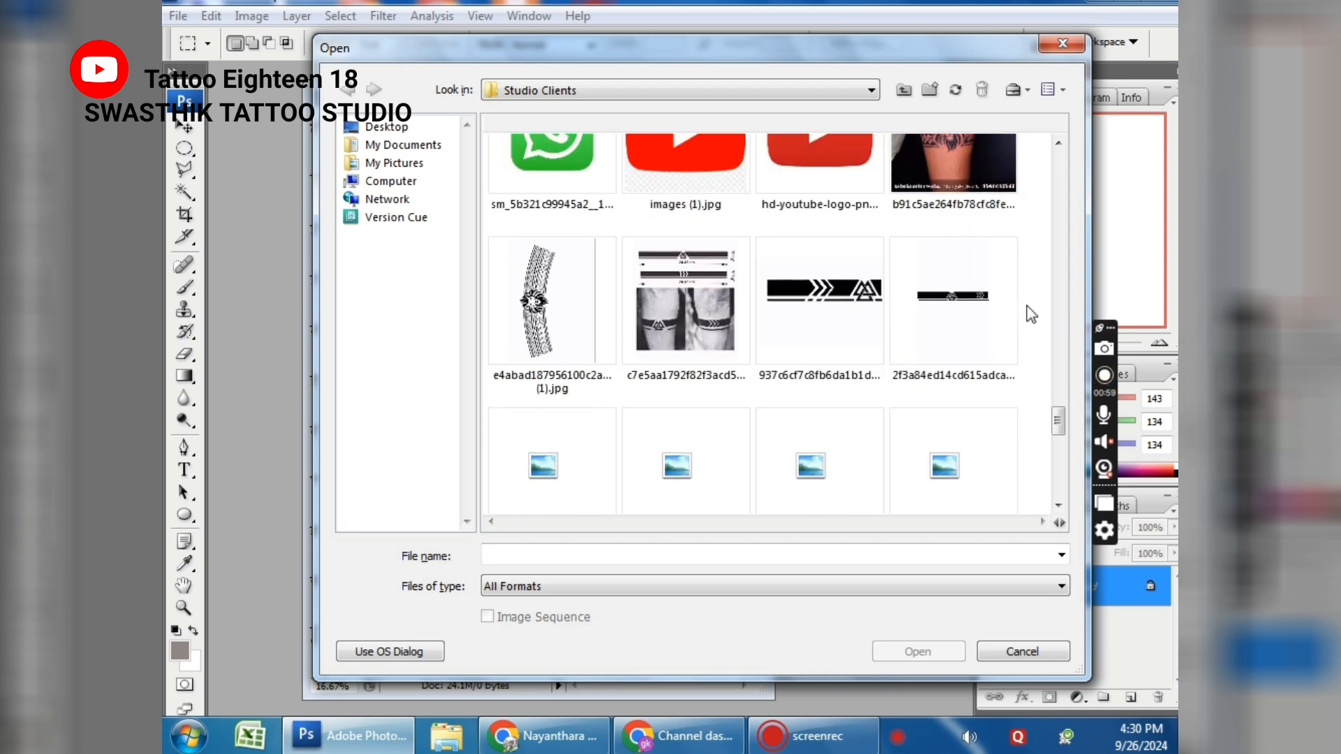
{"action": "scroll", "coordinate": [1032, 315], "scroll_direction": "down", "scroll_amount": 4}
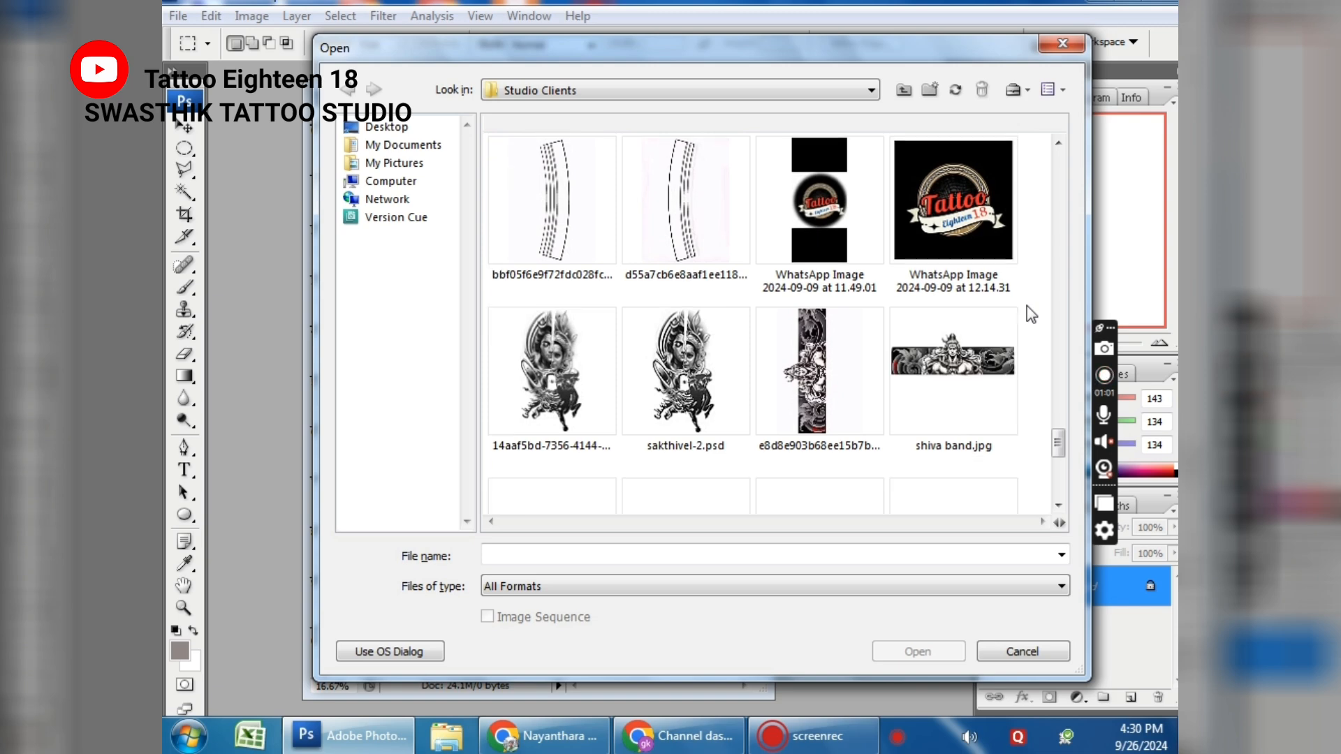
{"action": "scroll", "coordinate": [1031, 314], "scroll_direction": "down", "scroll_amount": 5}
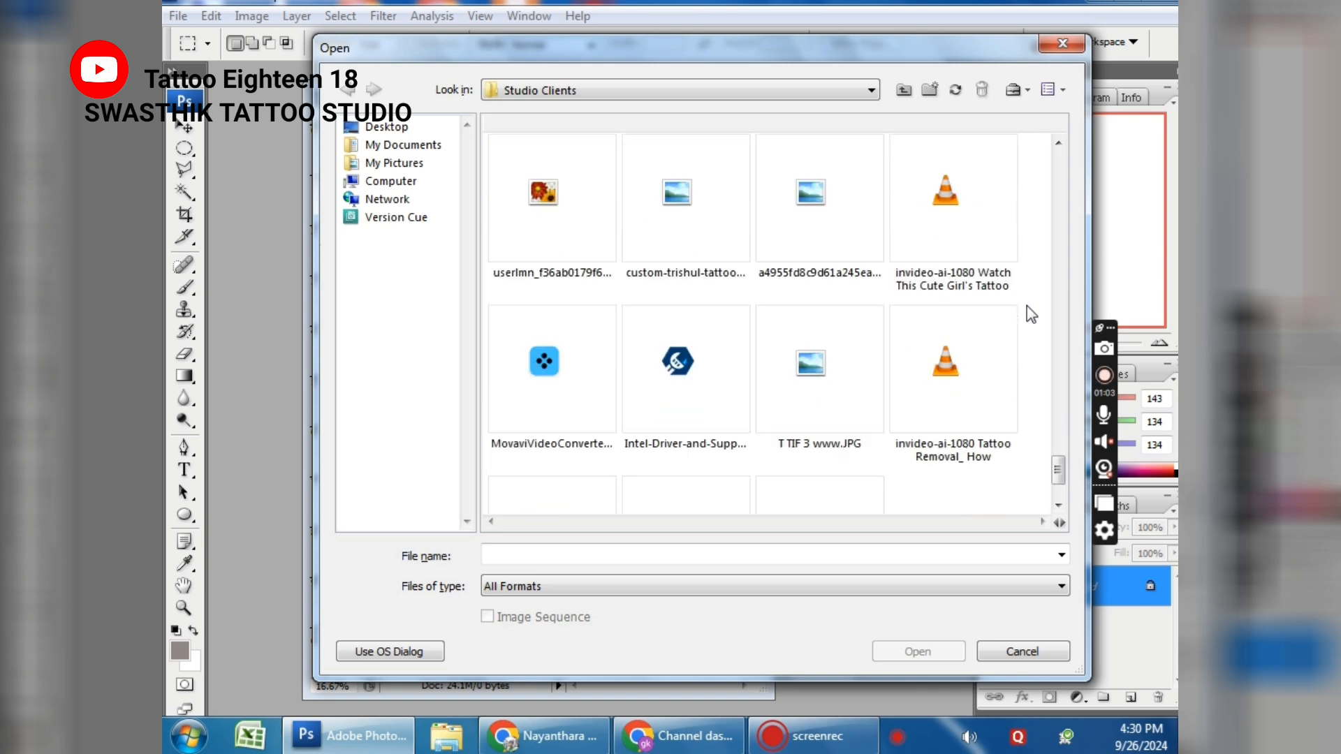
{"action": "scroll", "coordinate": [1031, 314], "scroll_direction": "down", "scroll_amount": 2}
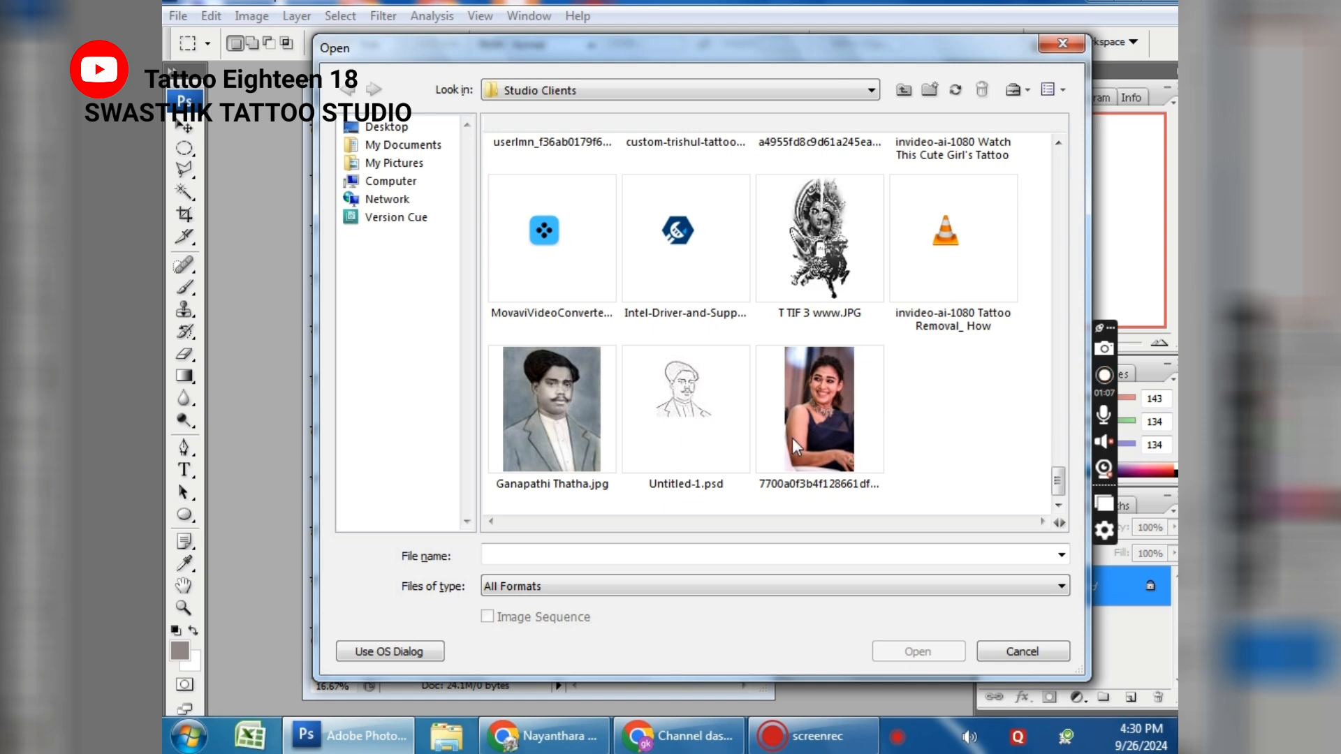
{"action": "left_click", "coordinate": [547, 446]}
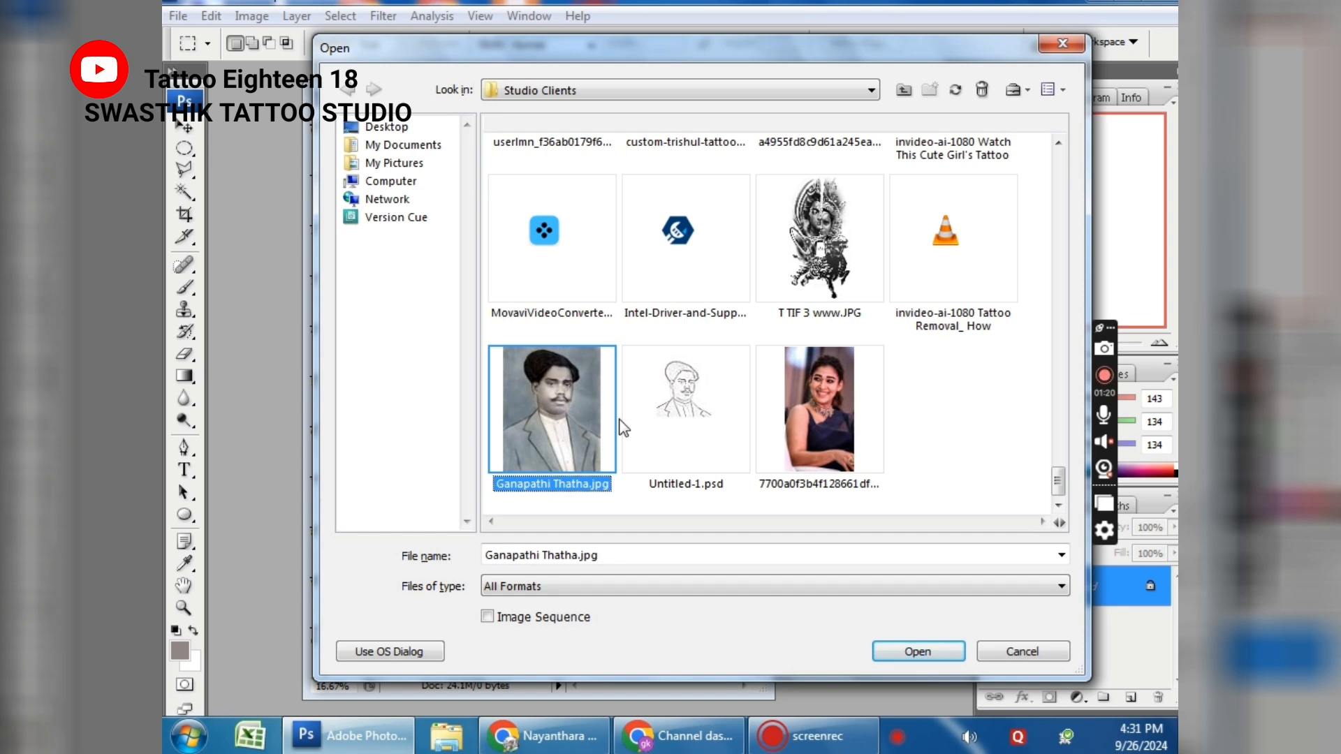
{"action": "left_click", "coordinate": [815, 423]}
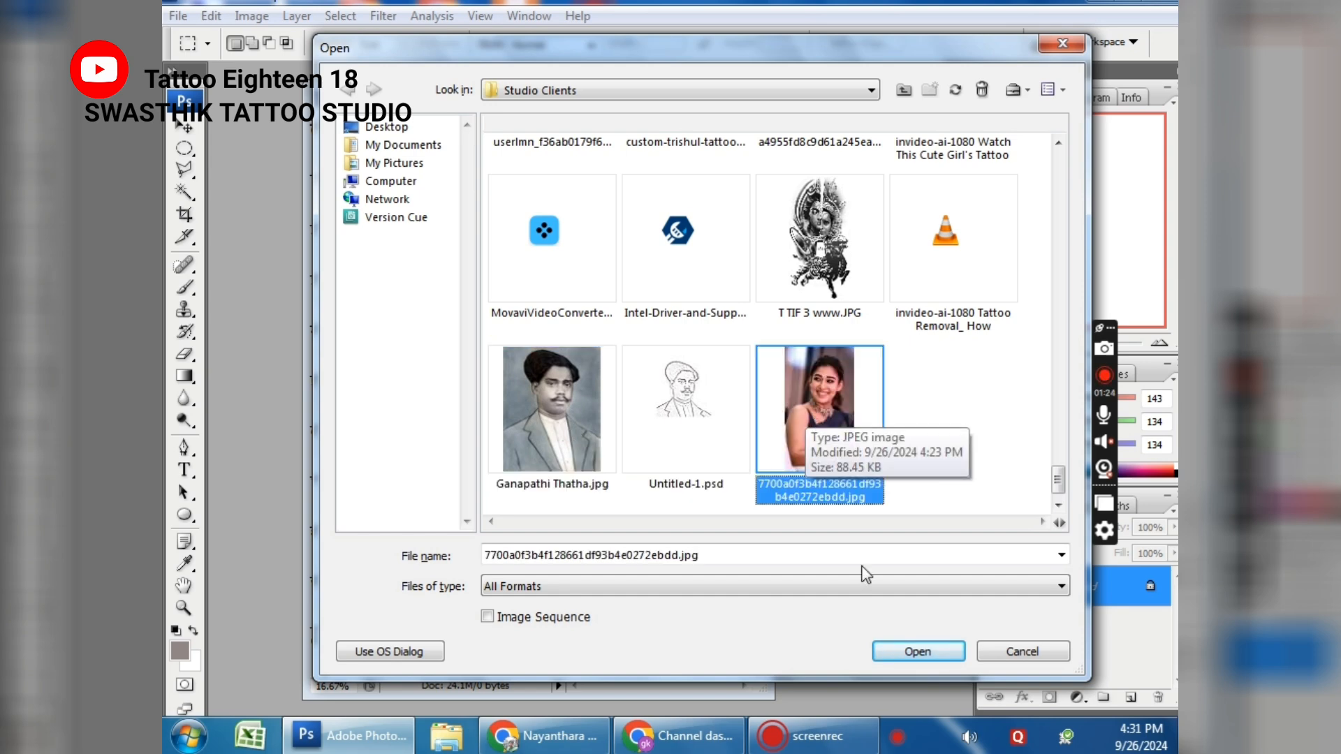
{"action": "left_click", "coordinate": [899, 650]}
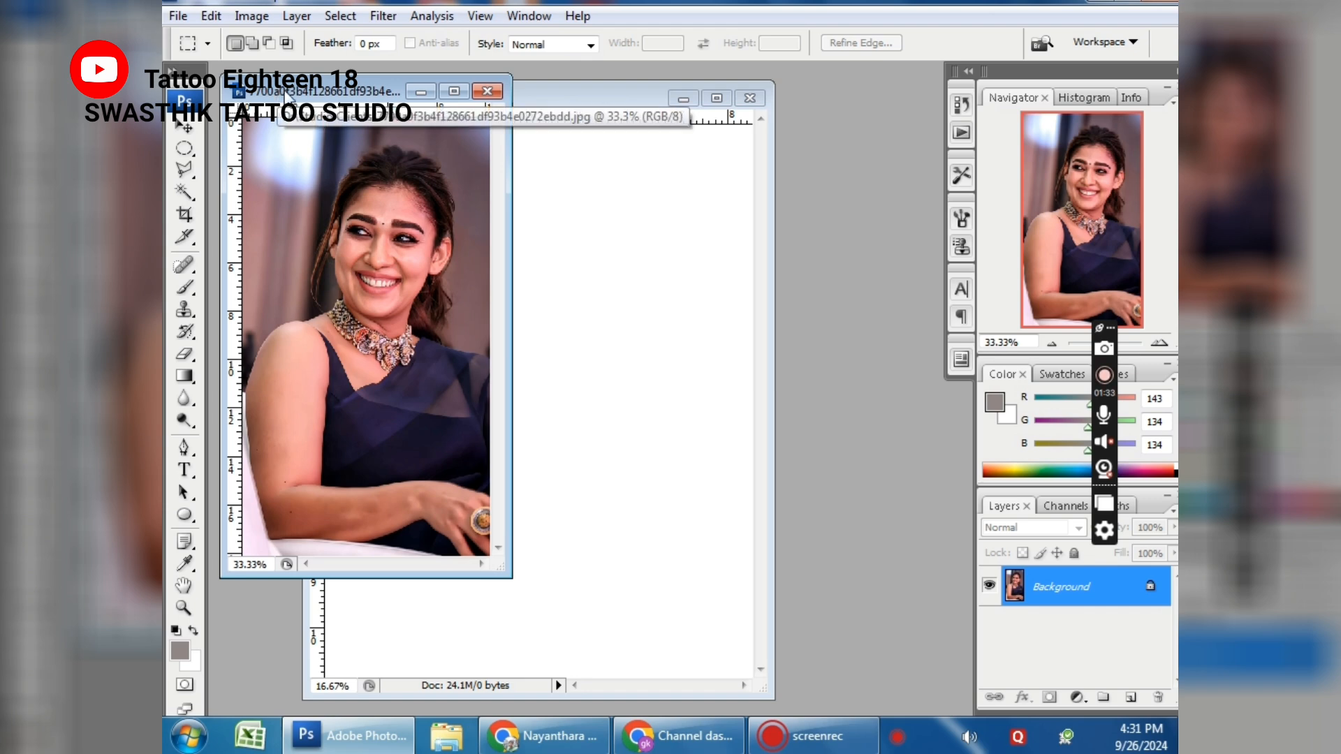
{"action": "left_click_drag", "start_coordinate": [281, 95], "coordinate": [509, 134]}
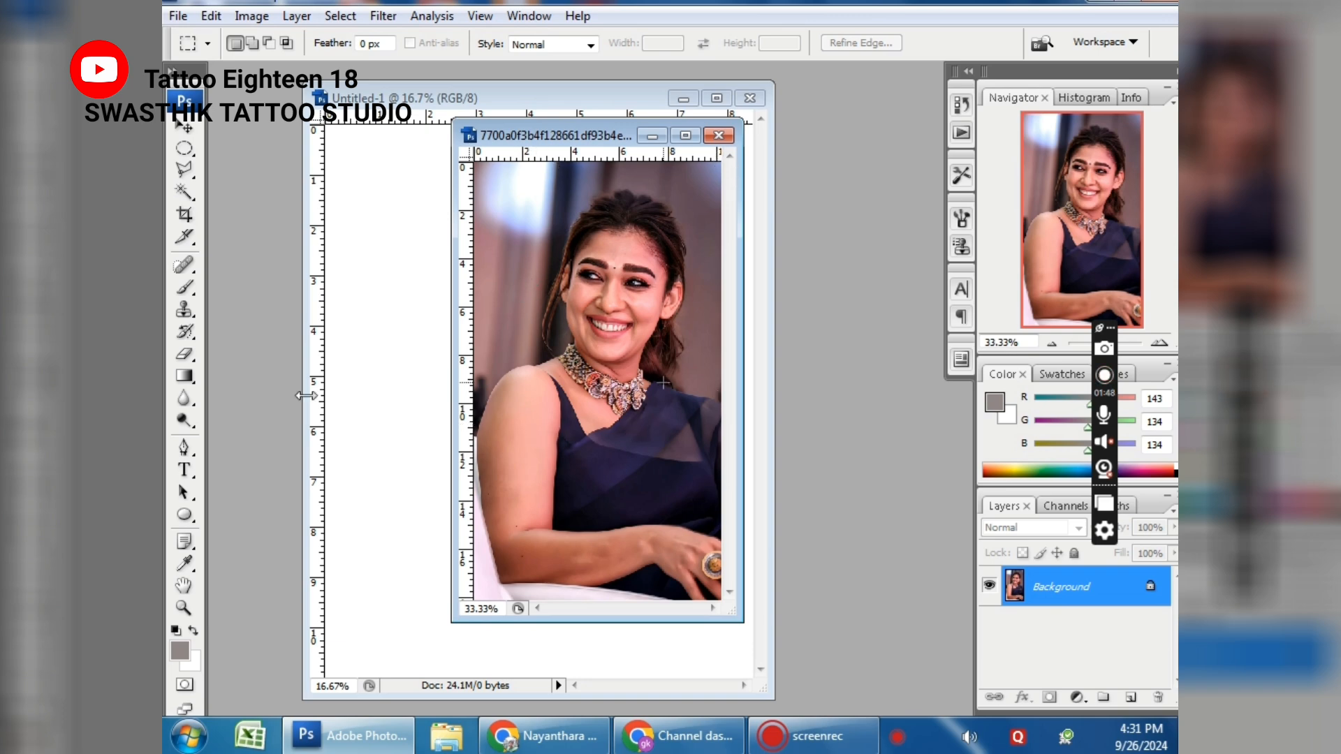
Step: Crop the portrait to the head and shoulders at full width, trimming the lower body and a thin strip above the head
{"action": "left_click", "coordinate": [185, 215]}
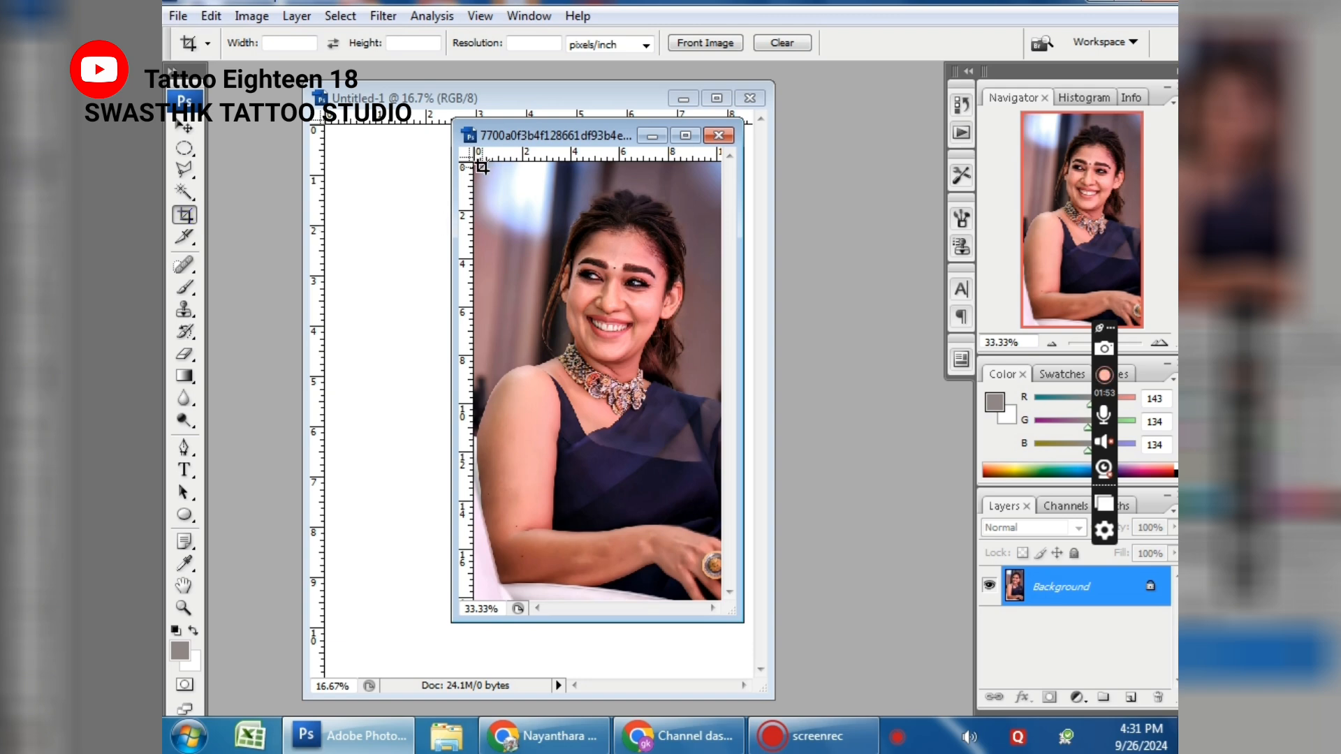
{"action": "left_click_drag", "start_coordinate": [479, 166], "coordinate": [730, 455]}
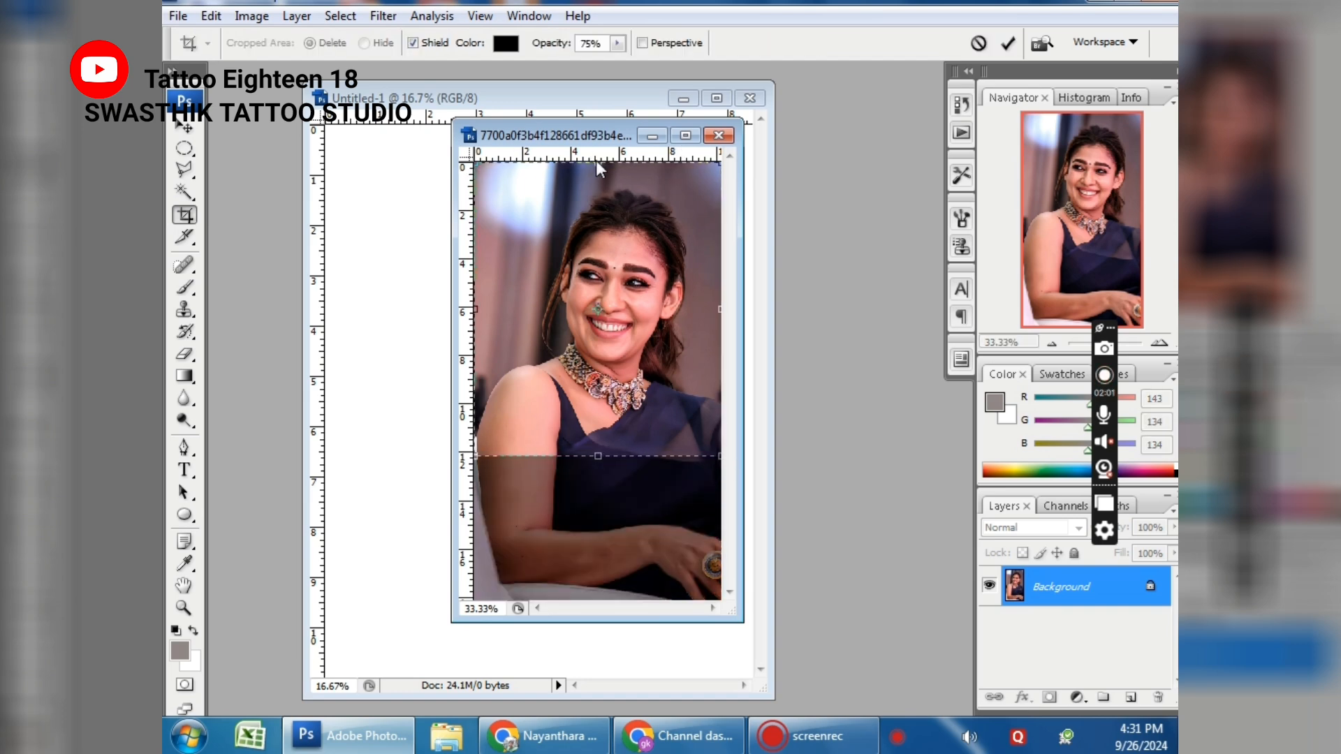
{"action": "left_click_drag", "start_coordinate": [597, 164], "coordinate": [597, 177]}
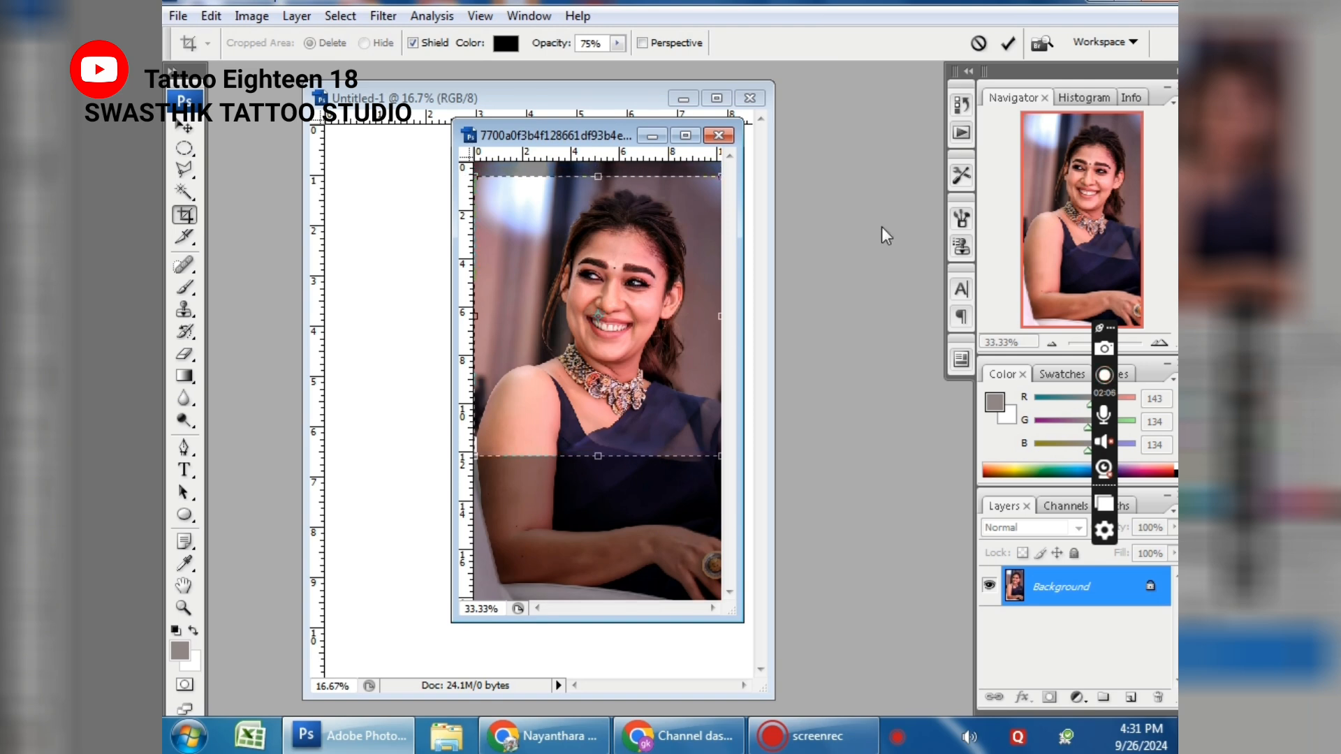
{"action": "key", "text": "Return"}
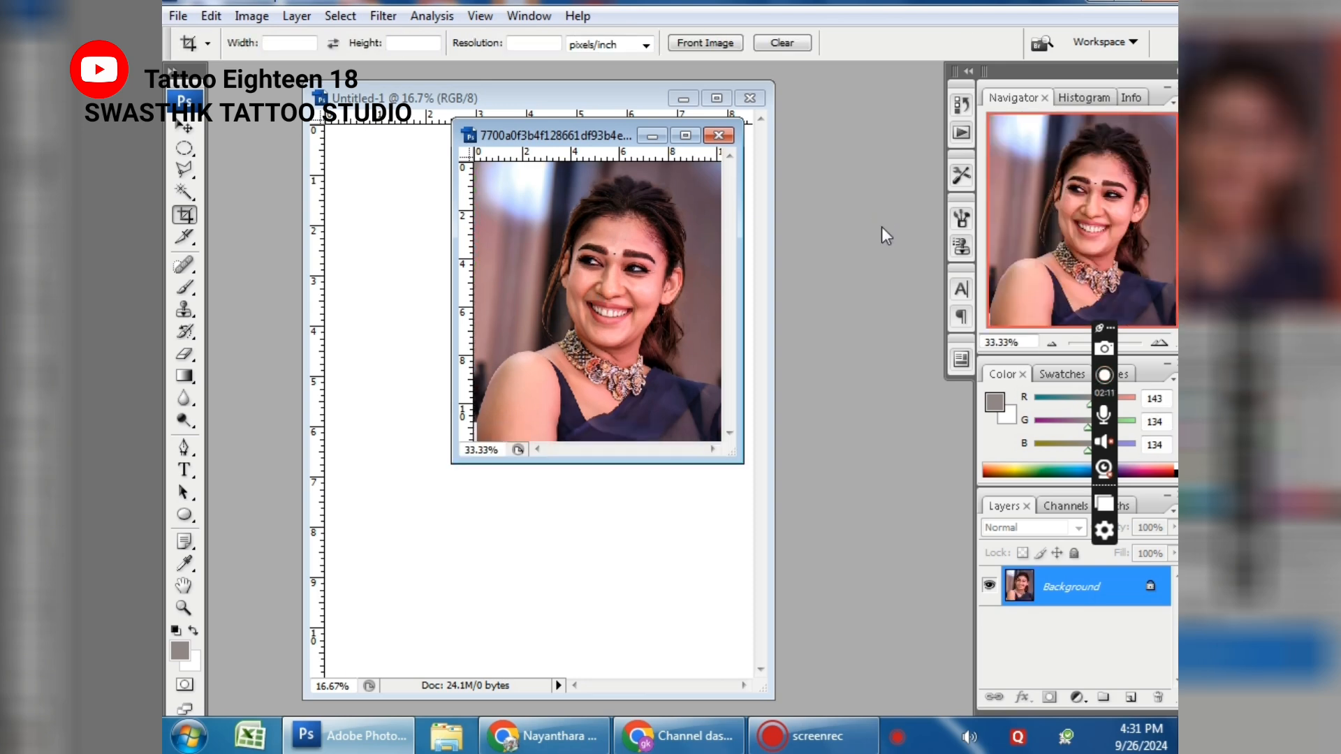
Step: Cut the entire cropped portrait to the clipboard and close its file without saving the changes
{"action": "key", "text": "ctrl+a"}
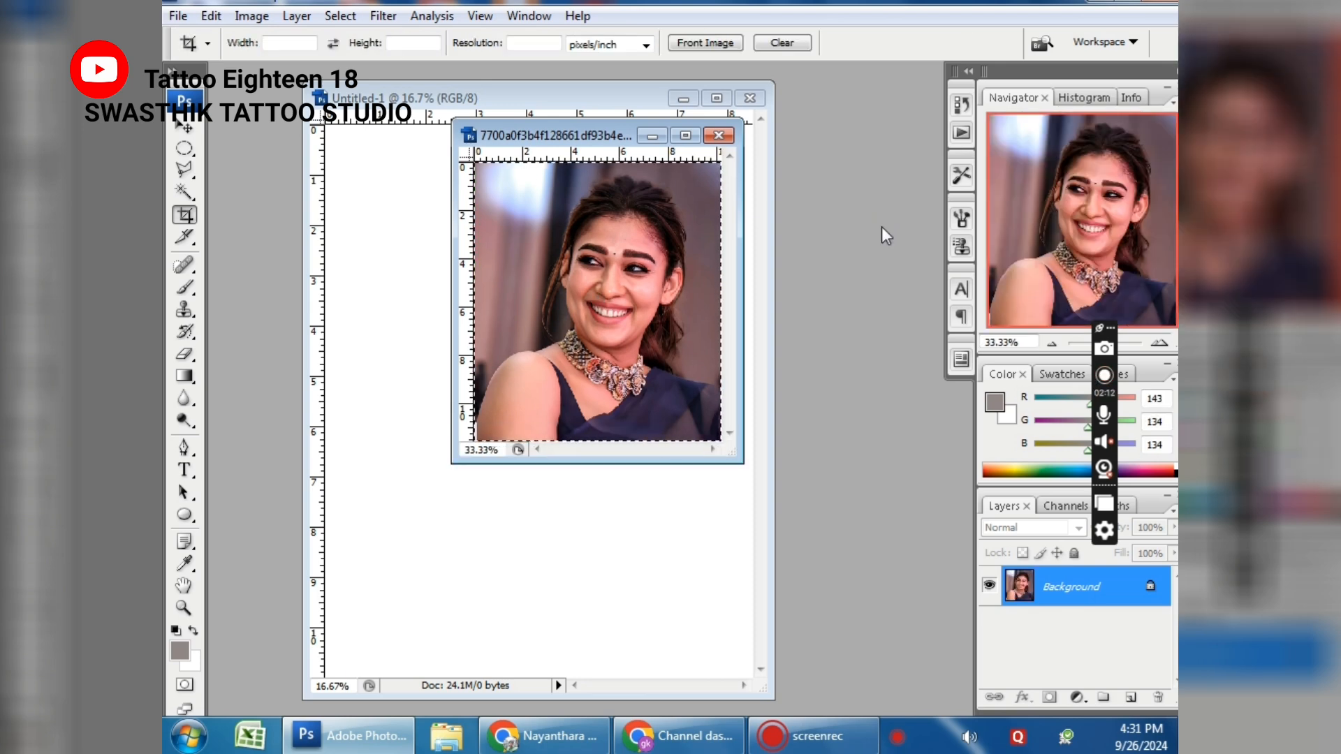
{"action": "key", "text": "ctrl+x"}
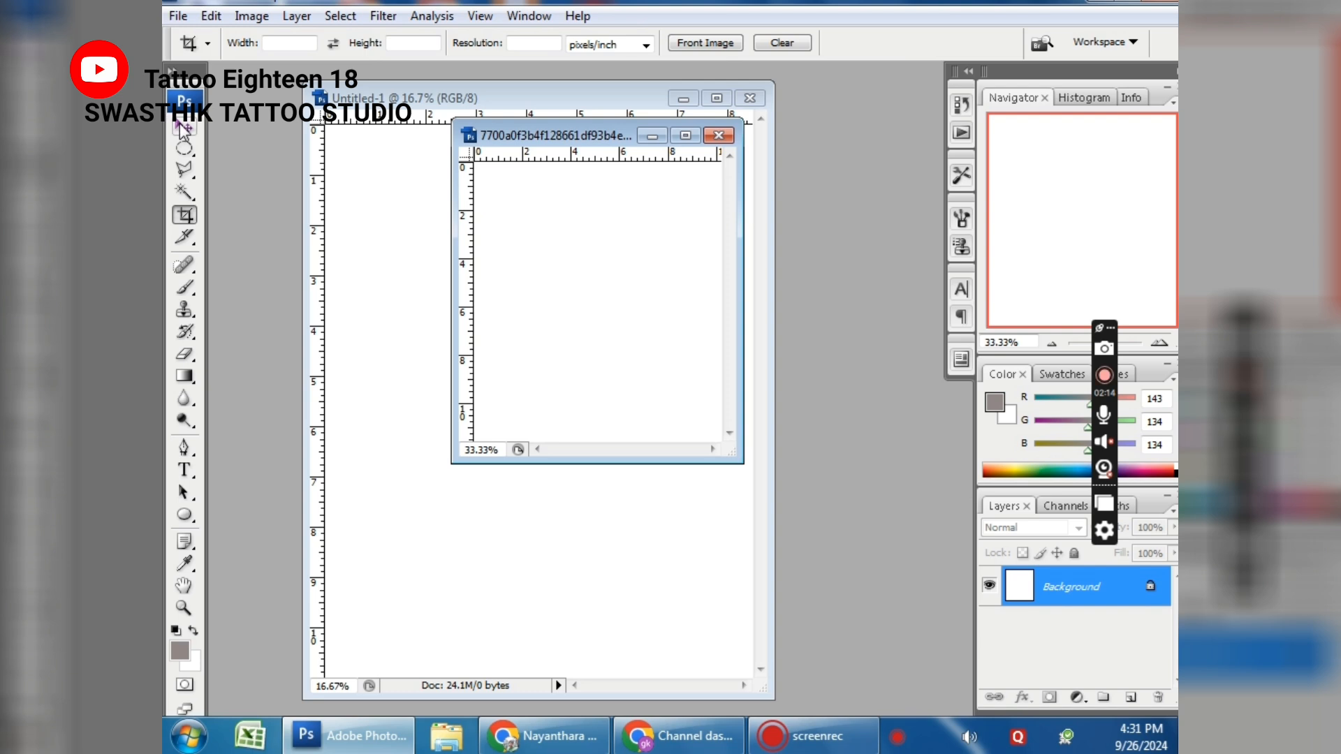
{"action": "key", "text": "v"}
{"action": "left_click", "coordinate": [706, 138]}
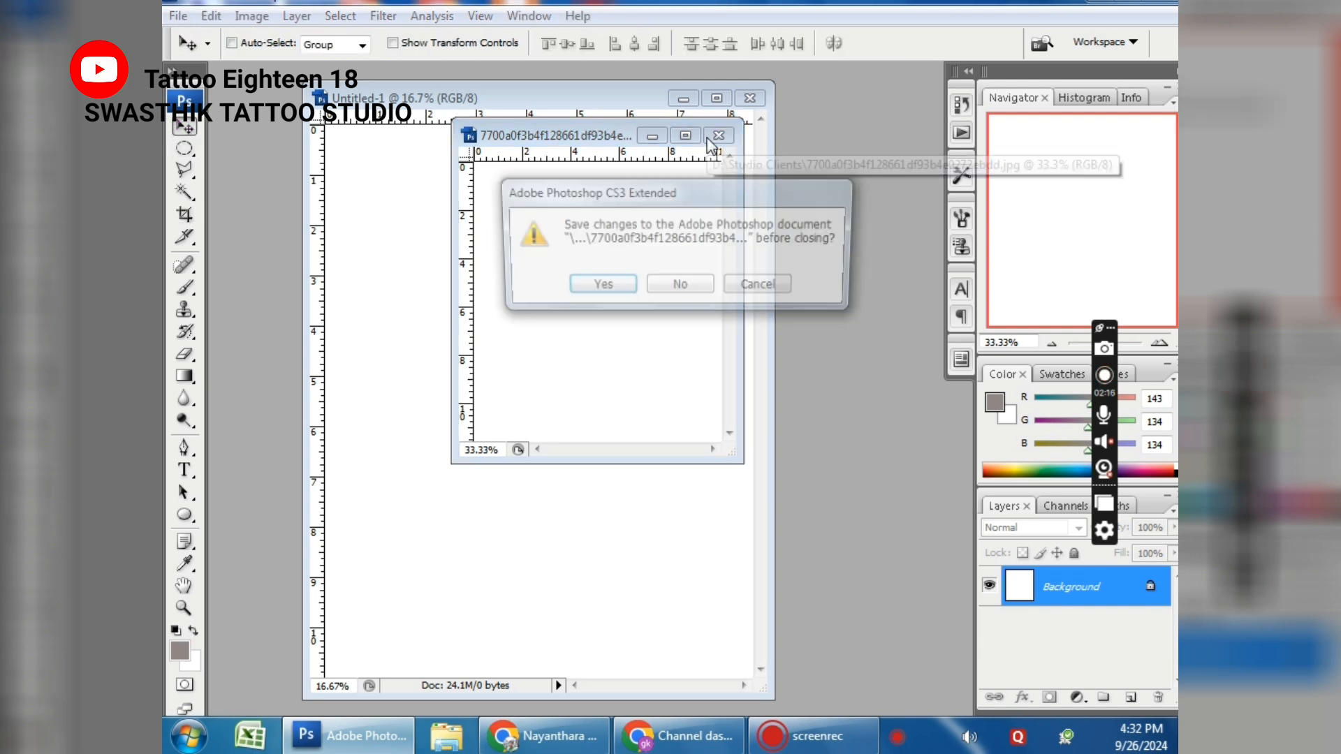
{"action": "left_click", "coordinate": [680, 288]}
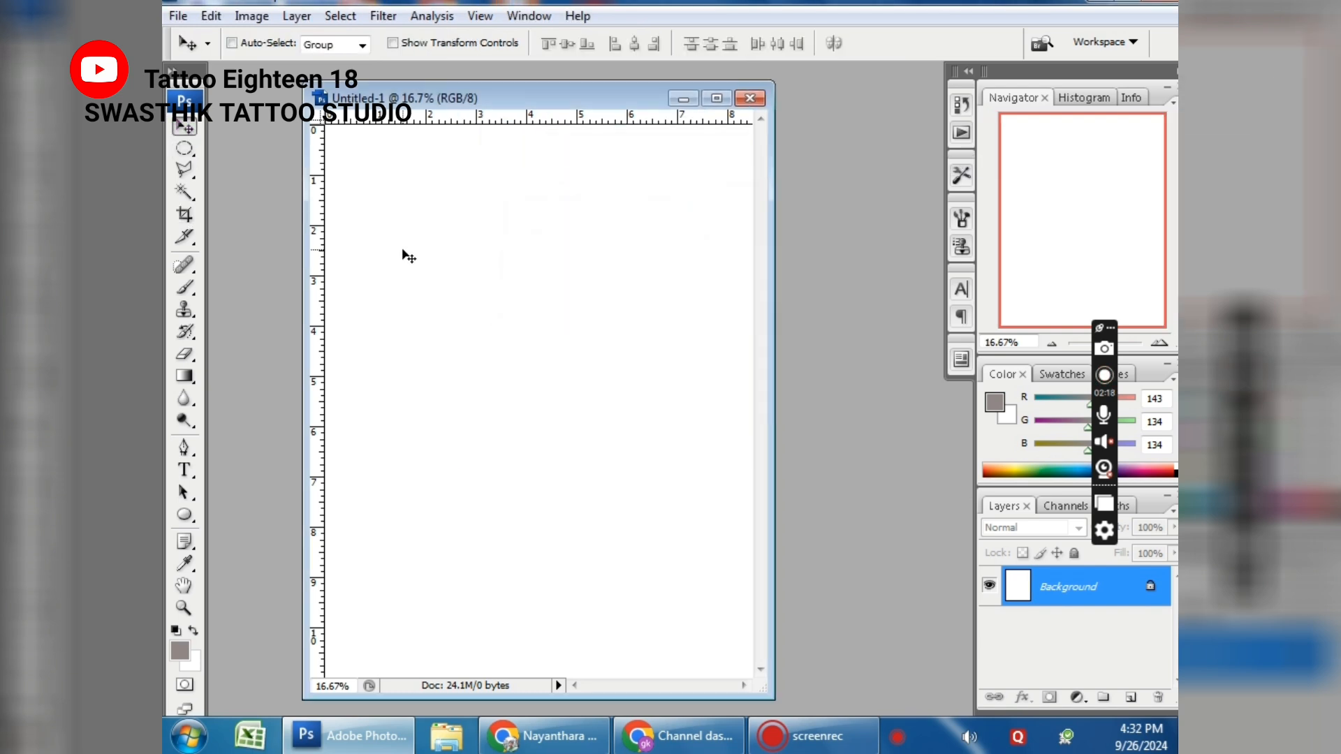
Step: Paste the portrait into the blank letter document, move it to the page's upper left and enlarge it proportionally to 277%
{"action": "key", "text": "ctrl+v"}
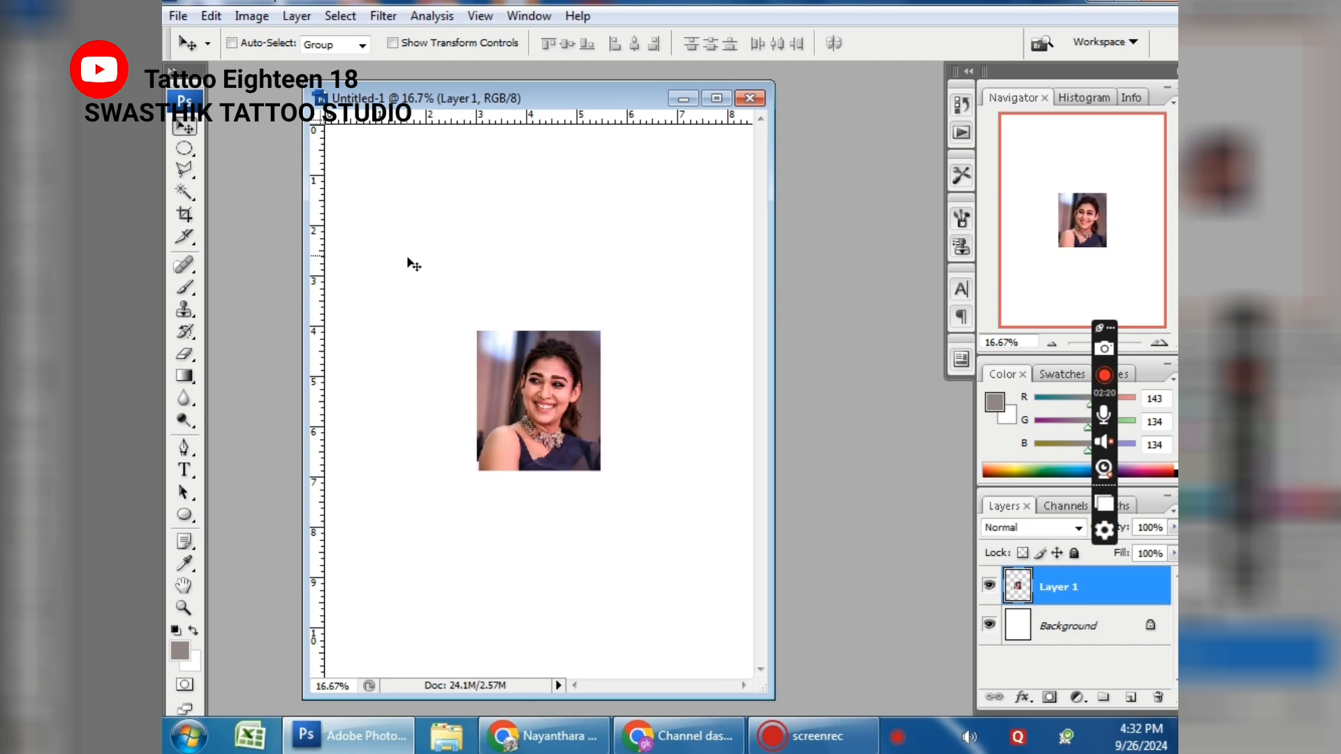
{"action": "left_click_drag", "start_coordinate": [570, 433], "coordinate": [464, 297]}
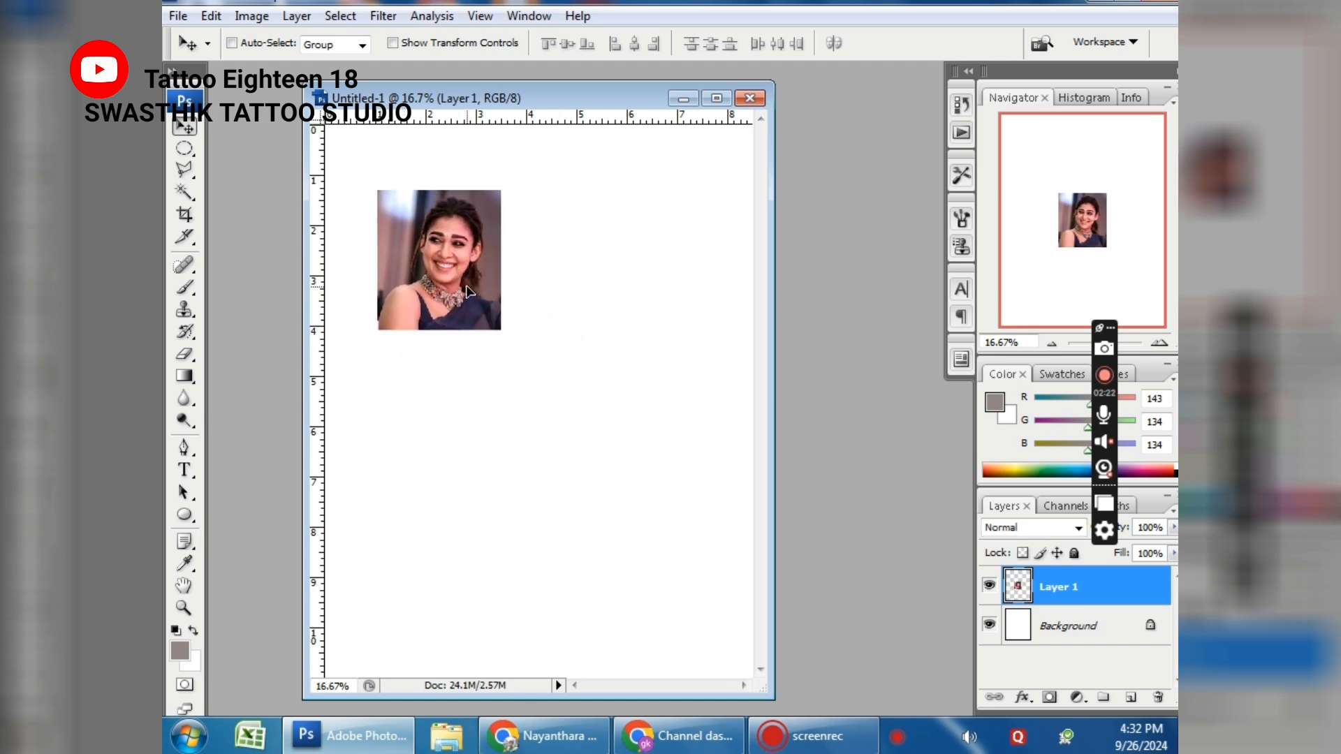
{"action": "key", "text": "ctrl+t"}
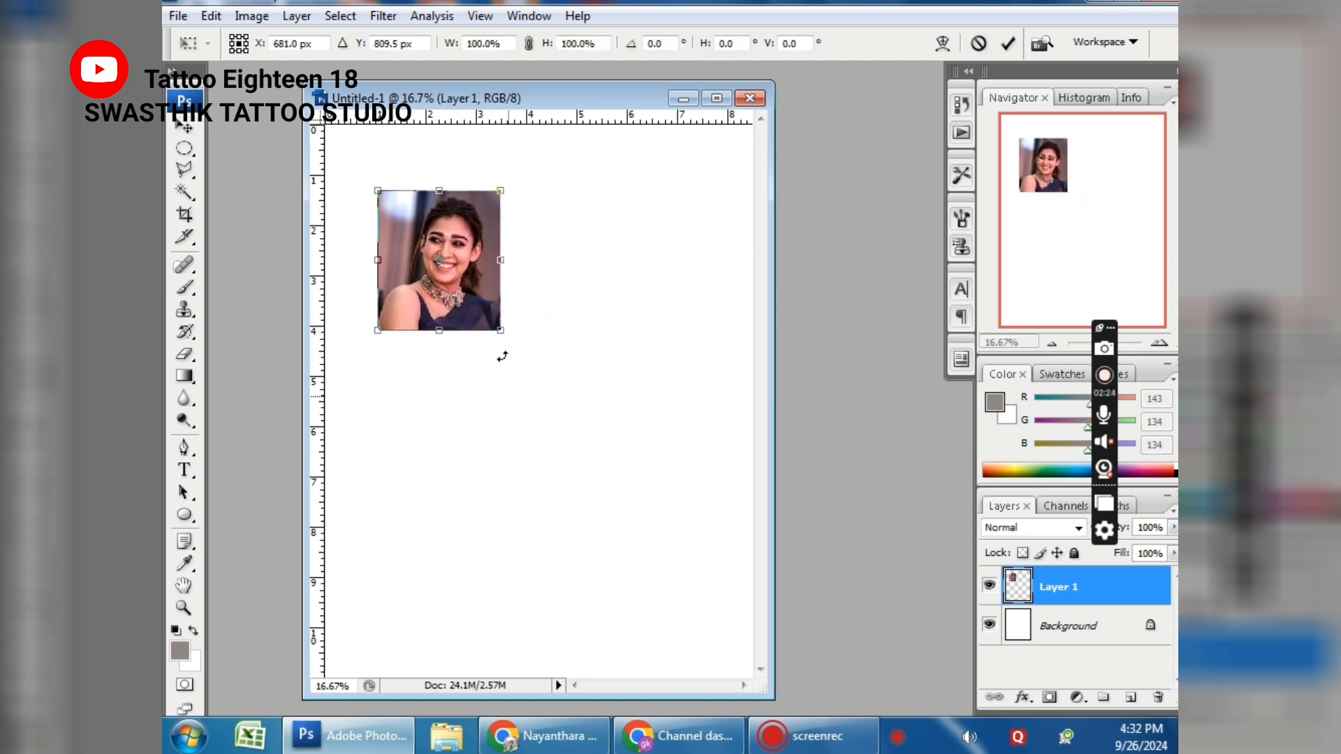
{"action": "left_click_drag", "start_coordinate": [500, 331], "coordinate": [683, 618]}
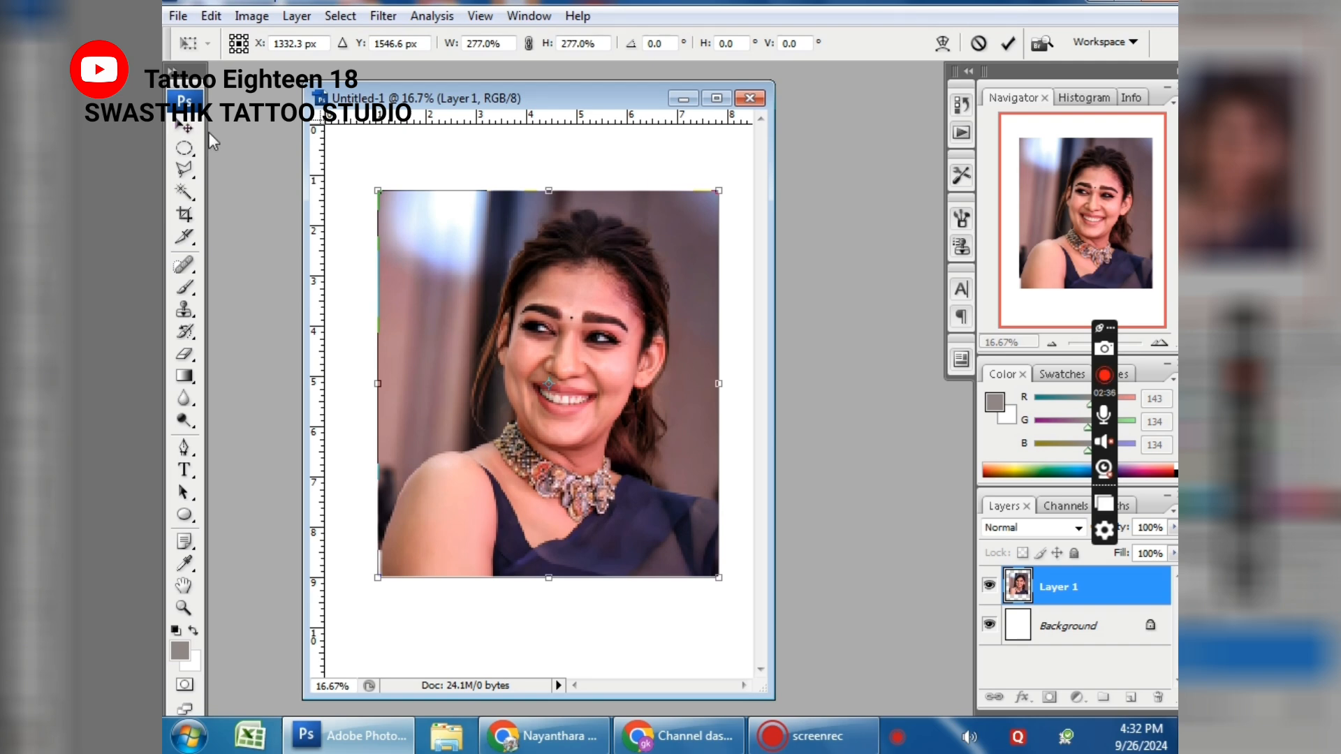
{"action": "key", "text": "Return"}
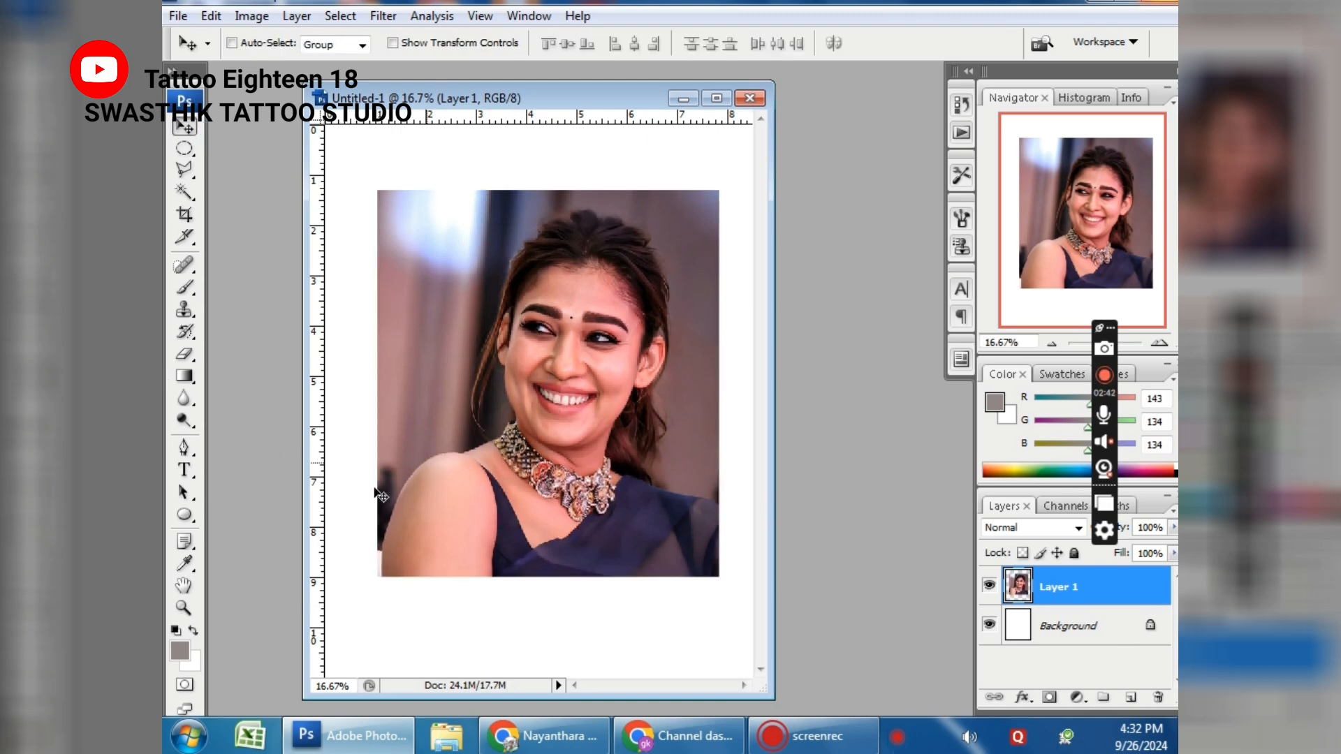
Step: Outline the background beside the woman's bare shoulder with the Polygonal Lasso, delete that area from Layer 1 and deselect
{"action": "left_click", "coordinate": [186, 172]}
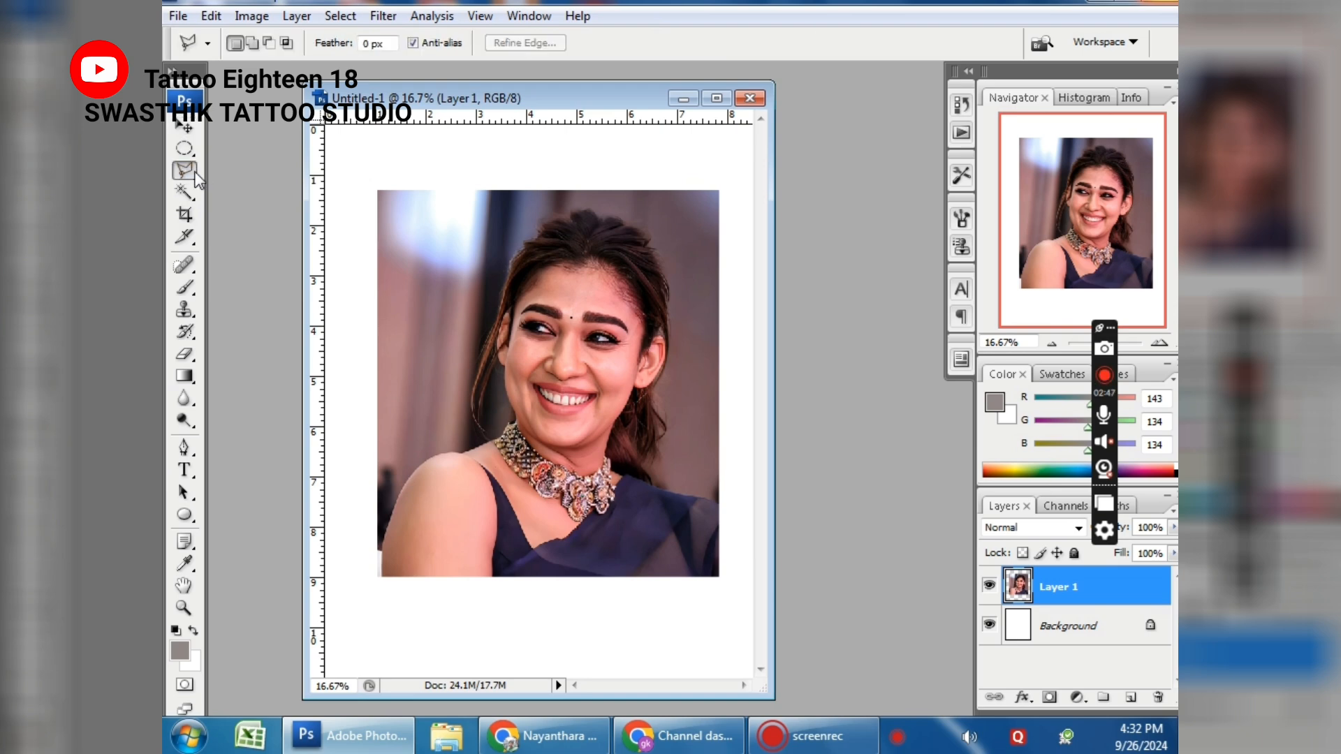
{"action": "right_click", "coordinate": [188, 172]}
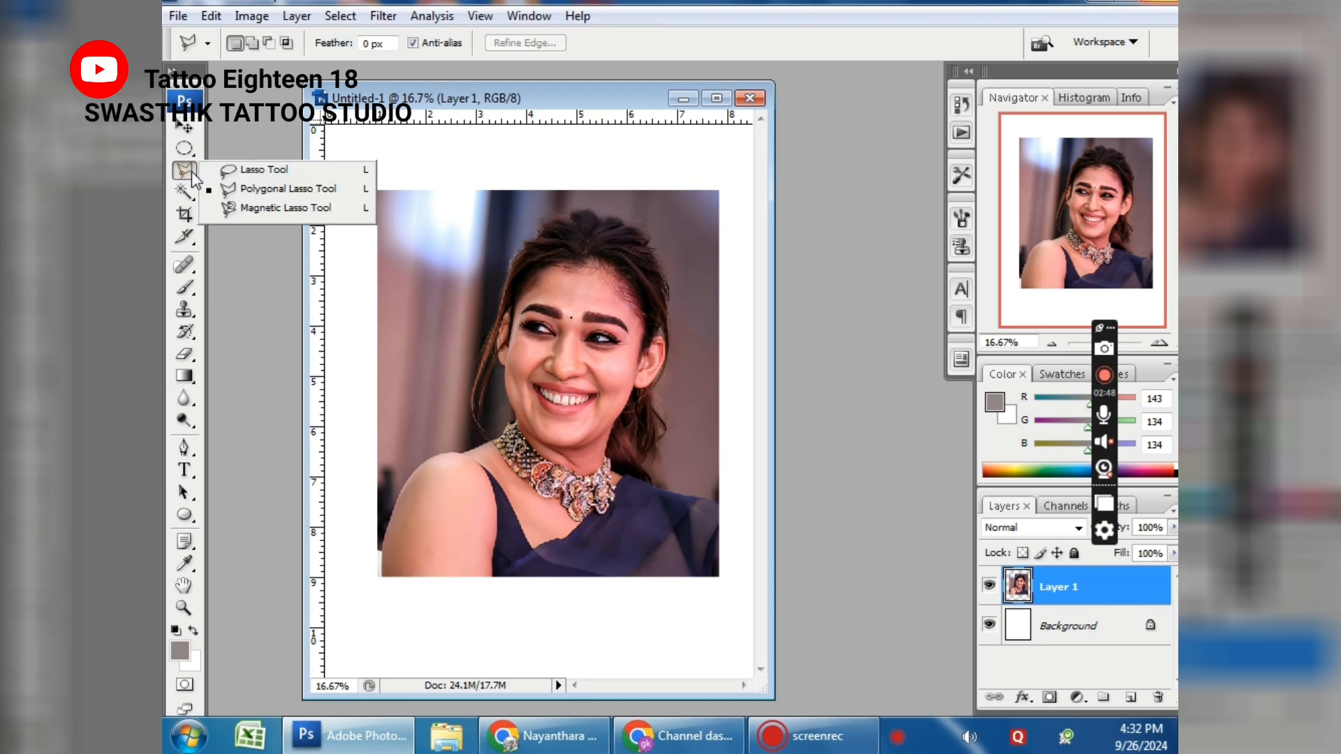
{"action": "left_click", "coordinate": [272, 190]}
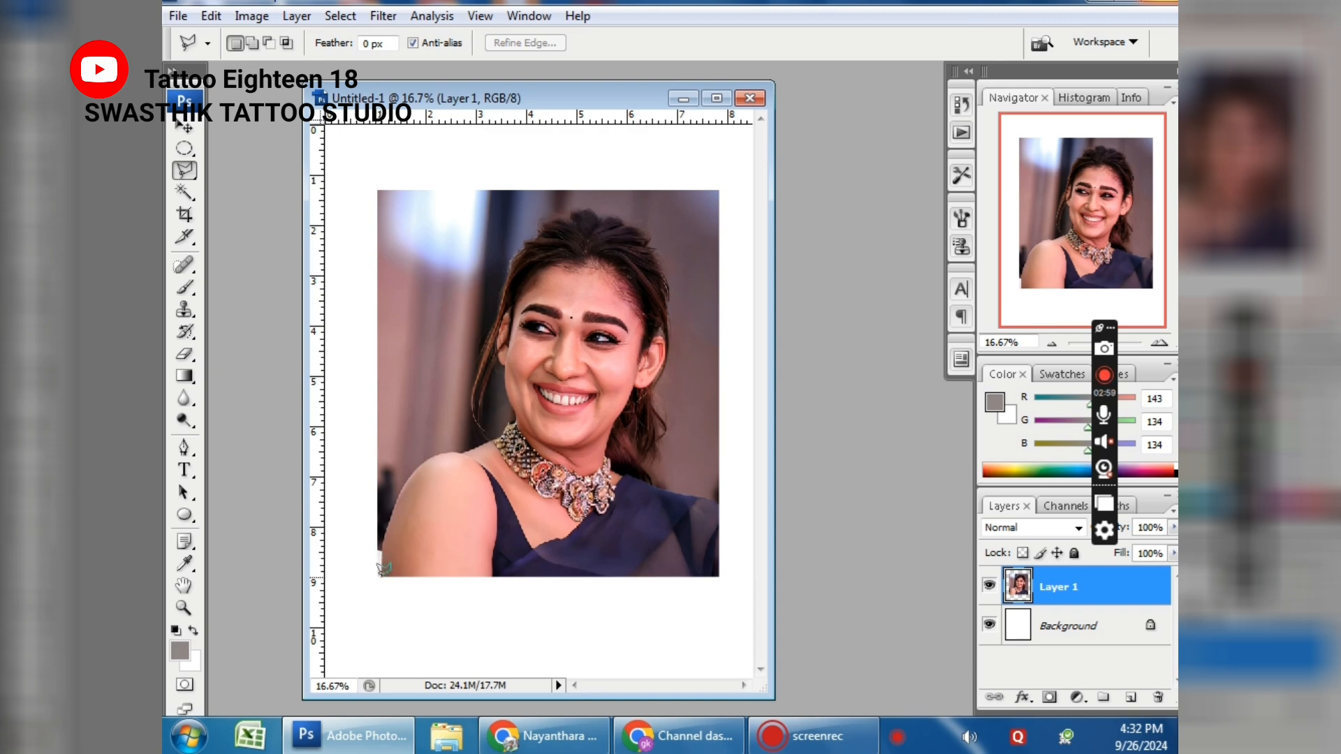
{"action": "left_click", "coordinate": [397, 495]}
{"action": "left_click", "coordinate": [438, 452]}
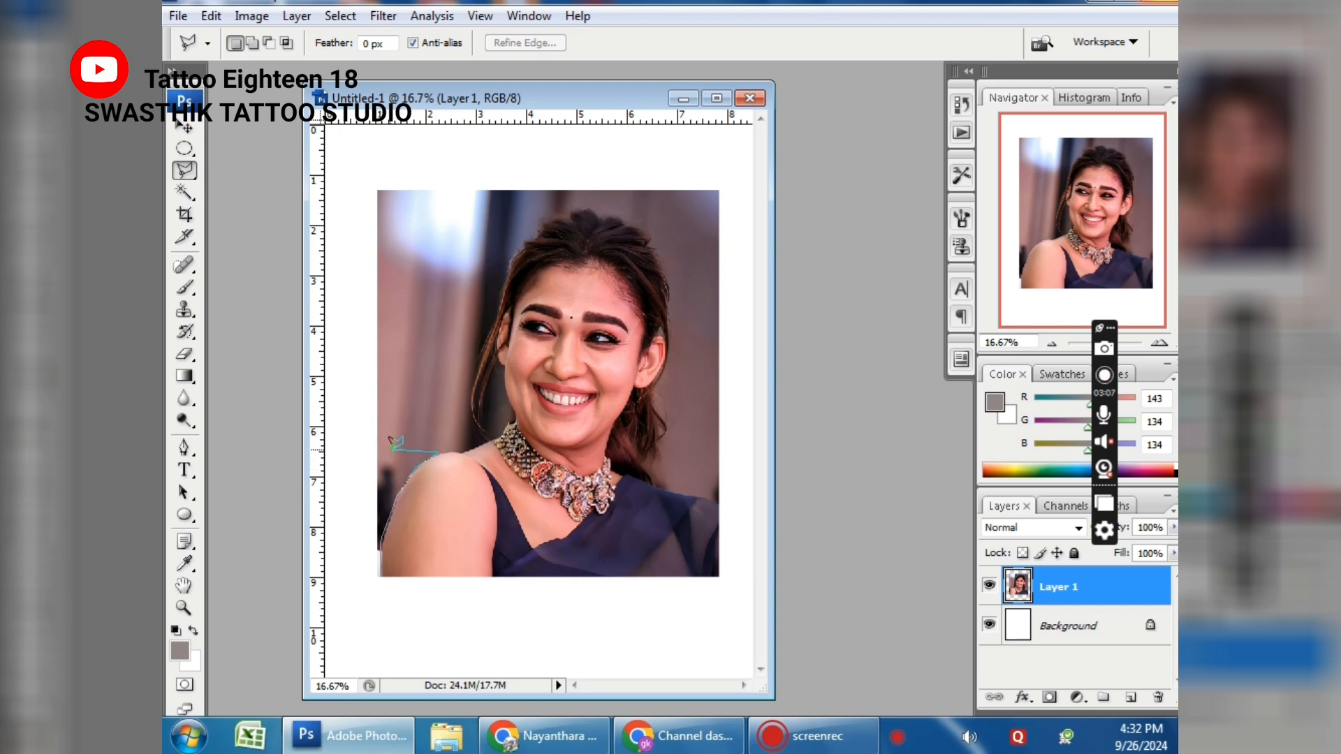
{"action": "left_click", "coordinate": [377, 441]}
{"action": "left_click", "coordinate": [383, 567]}
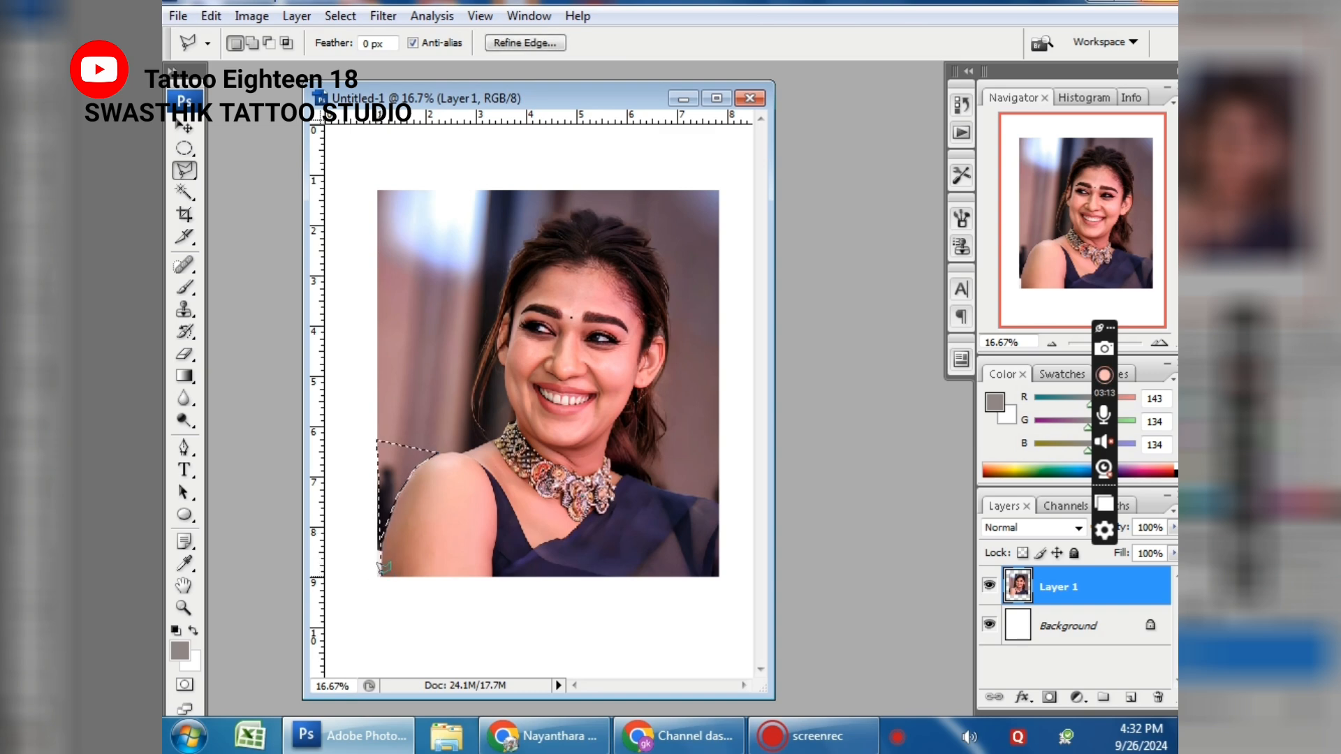
{"action": "key", "text": "Delete"}
{"action": "key", "text": "ctrl+d"}
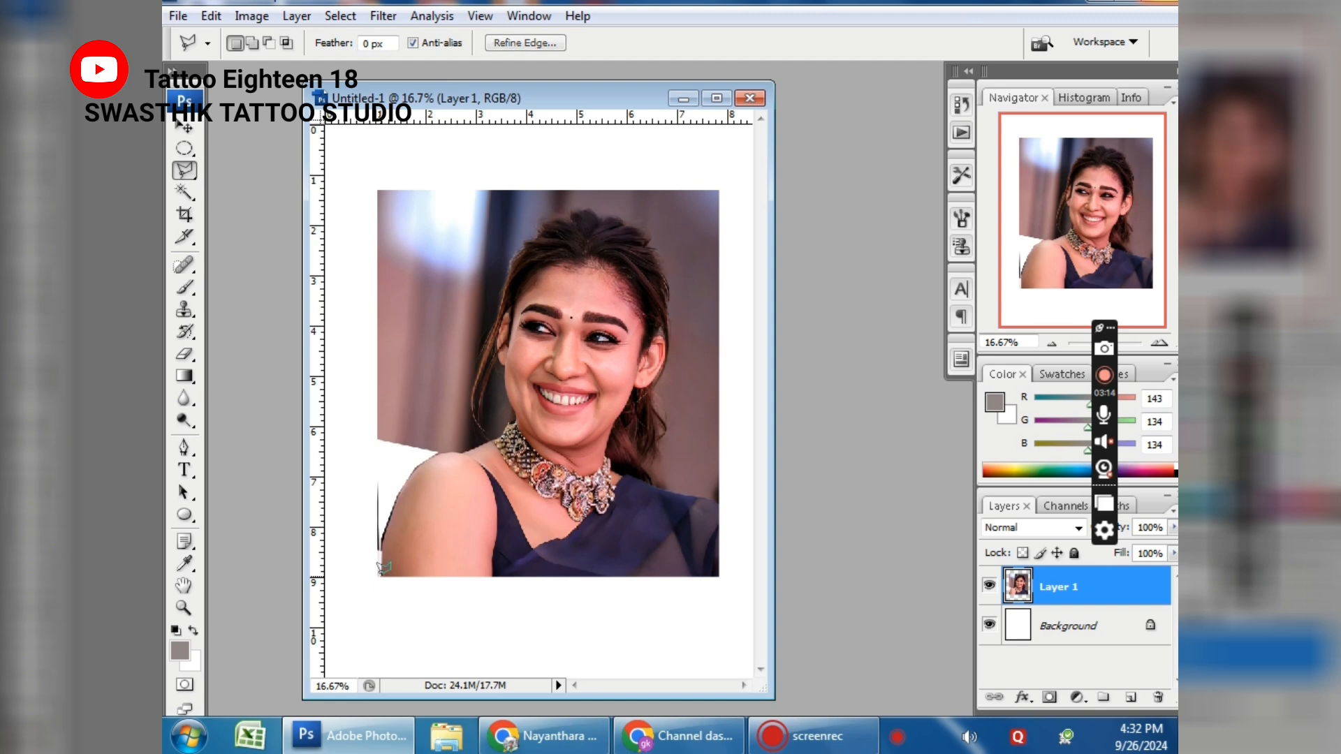
Step: Erase the remaining background around the woman with a 215 px Eraser at 100% opacity, leaving a narrow margin around her hair
{"action": "left_click", "coordinate": [185, 126]}
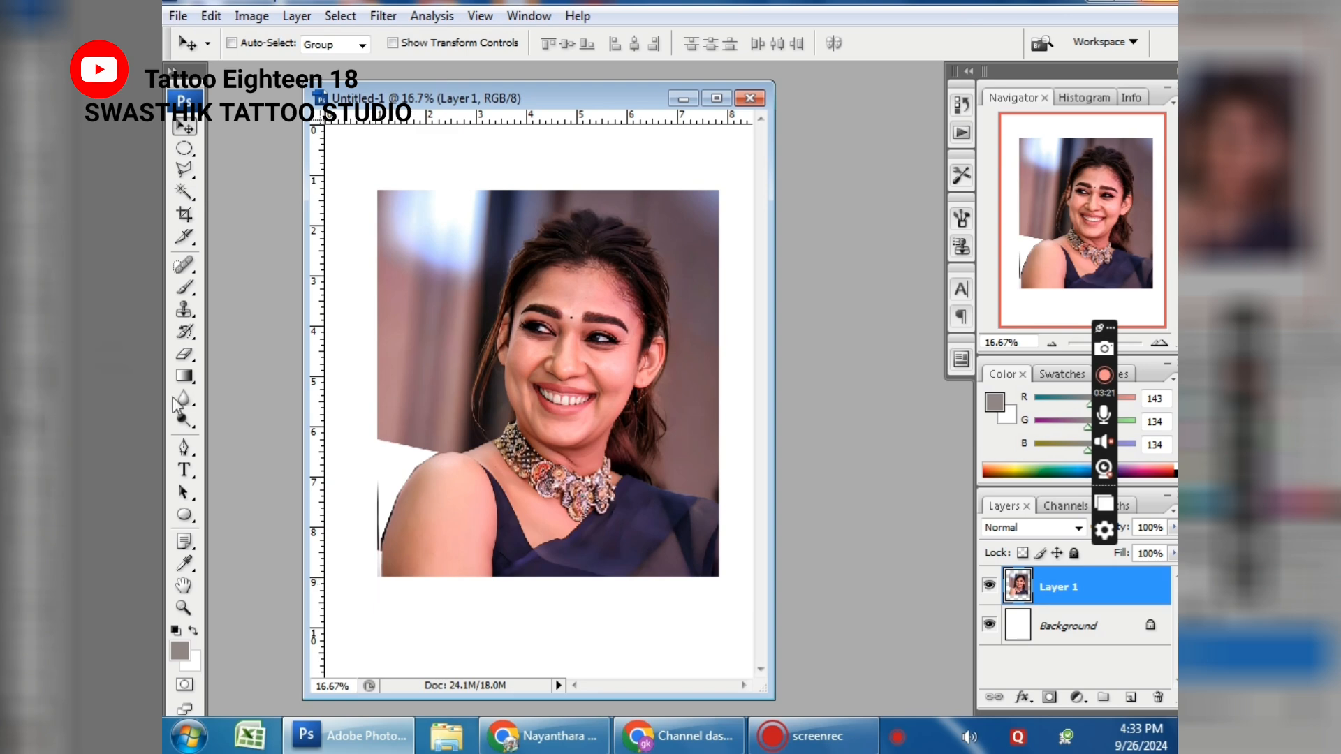
{"action": "left_click", "coordinate": [185, 356]}
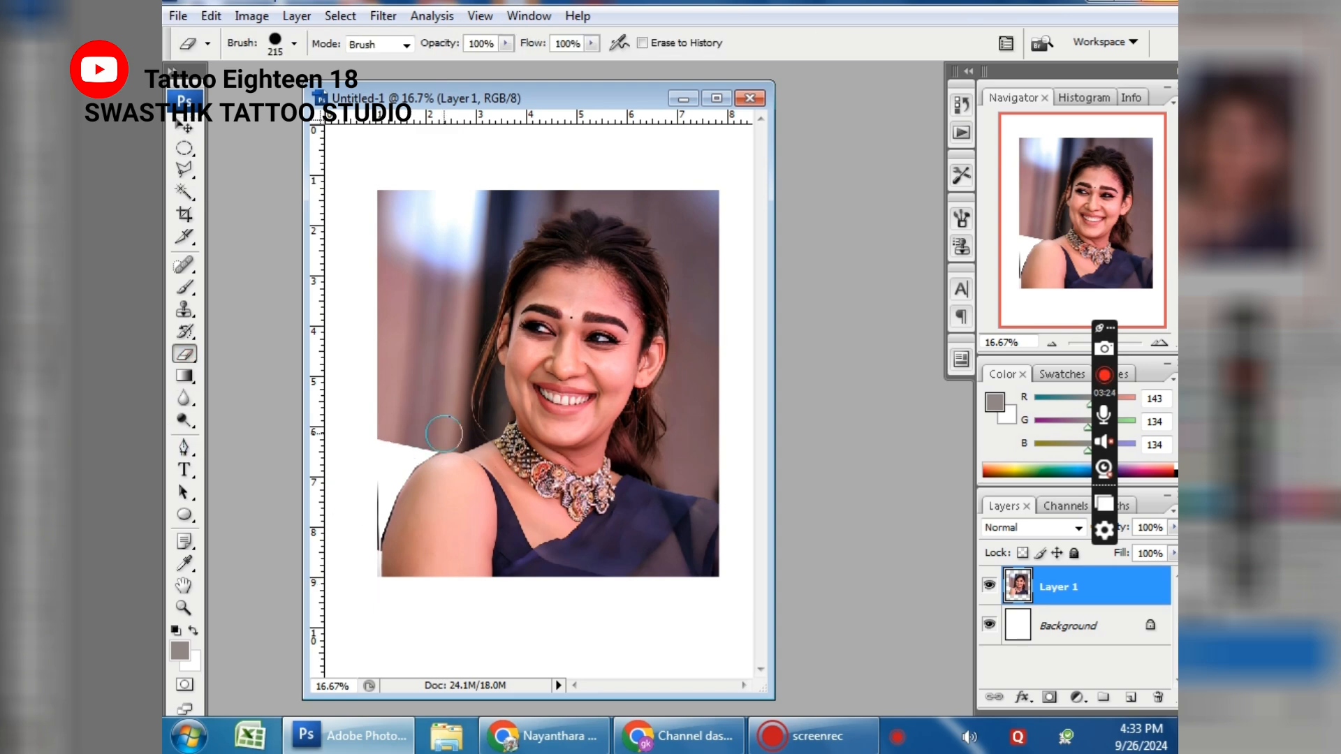
{"action": "mouse_move", "coordinate": [422, 439]}
{"action": "left_mouse_down"}
{"action": "mouse_move", "coordinate": [455, 431]}
{"action": "mouse_move", "coordinate": [440, 416]}
{"action": "mouse_move", "coordinate": [445, 351]}
{"action": "mouse_move", "coordinate": [491, 241]}
{"action": "mouse_move", "coordinate": [510, 206]}
{"action": "mouse_move", "coordinate": [554, 188]}
{"action": "mouse_move", "coordinate": [487, 242]}
{"action": "mouse_move", "coordinate": [511, 171]}
{"action": "mouse_move", "coordinate": [455, 274]}
{"action": "mouse_move", "coordinate": [418, 429]}
{"action": "mouse_move", "coordinate": [401, 440]}
{"action": "mouse_move", "coordinate": [380, 425]}
{"action": "mouse_move", "coordinate": [403, 331]}
{"action": "mouse_move", "coordinate": [480, 210]}
{"action": "mouse_move", "coordinate": [464, 201]}
{"action": "mouse_move", "coordinate": [419, 290]}
{"action": "mouse_move", "coordinate": [400, 407]}
{"action": "mouse_move", "coordinate": [436, 127]}
{"action": "mouse_move", "coordinate": [383, 335]}
{"action": "mouse_move", "coordinate": [380, 252]}
{"action": "mouse_move", "coordinate": [391, 192]}
{"action": "mouse_move", "coordinate": [405, 224]}
{"action": "mouse_move", "coordinate": [363, 545]}
{"action": "left_mouse_up"}
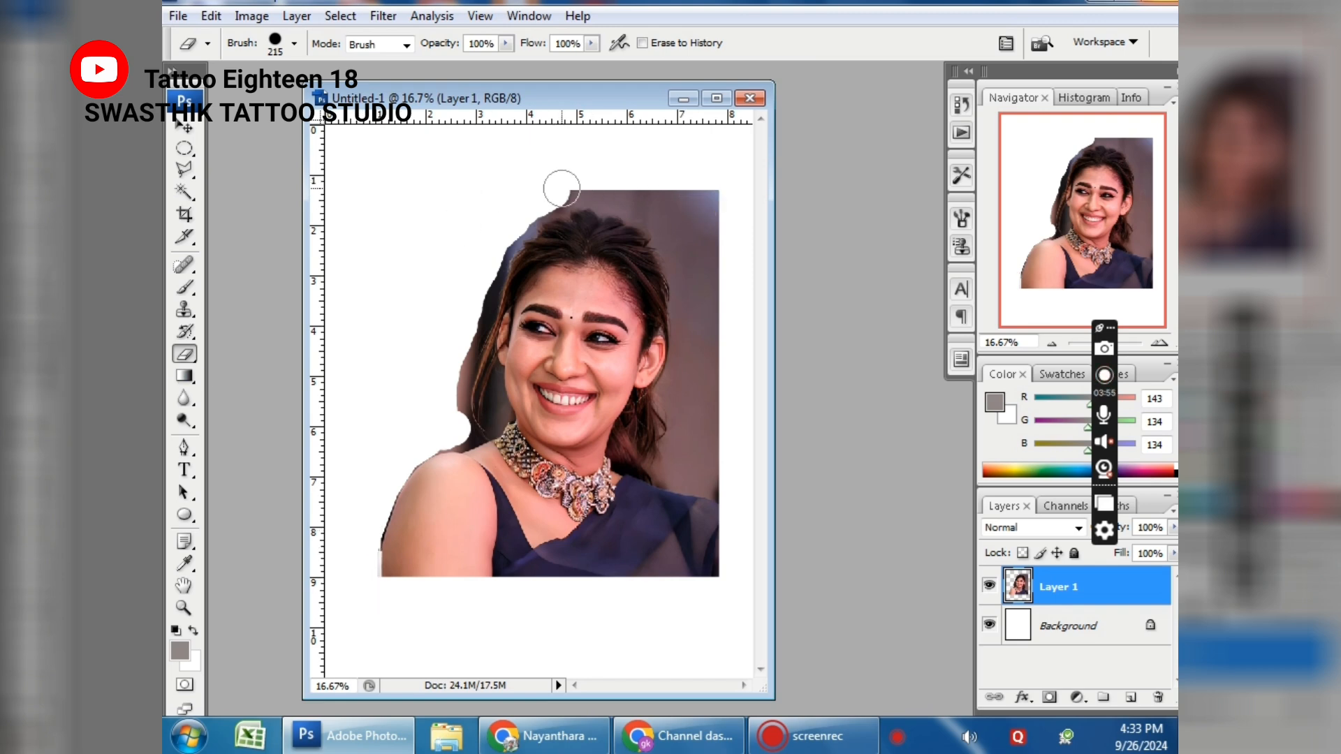
{"action": "mouse_move", "coordinate": [578, 185]}
{"action": "left_mouse_down"}
{"action": "mouse_move", "coordinate": [663, 212]}
{"action": "mouse_move", "coordinate": [690, 252]}
{"action": "mouse_move", "coordinate": [695, 376]}
{"action": "mouse_move", "coordinate": [681, 465]}
{"action": "mouse_move", "coordinate": [732, 488]}
{"action": "mouse_move", "coordinate": [717, 474]}
{"action": "mouse_move", "coordinate": [711, 385]}
{"action": "mouse_move", "coordinate": [715, 176]}
{"action": "mouse_move", "coordinate": [687, 182]}
{"action": "mouse_move", "coordinate": [713, 241]}
{"action": "mouse_move", "coordinate": [660, 190]}
{"action": "left_mouse_up"}
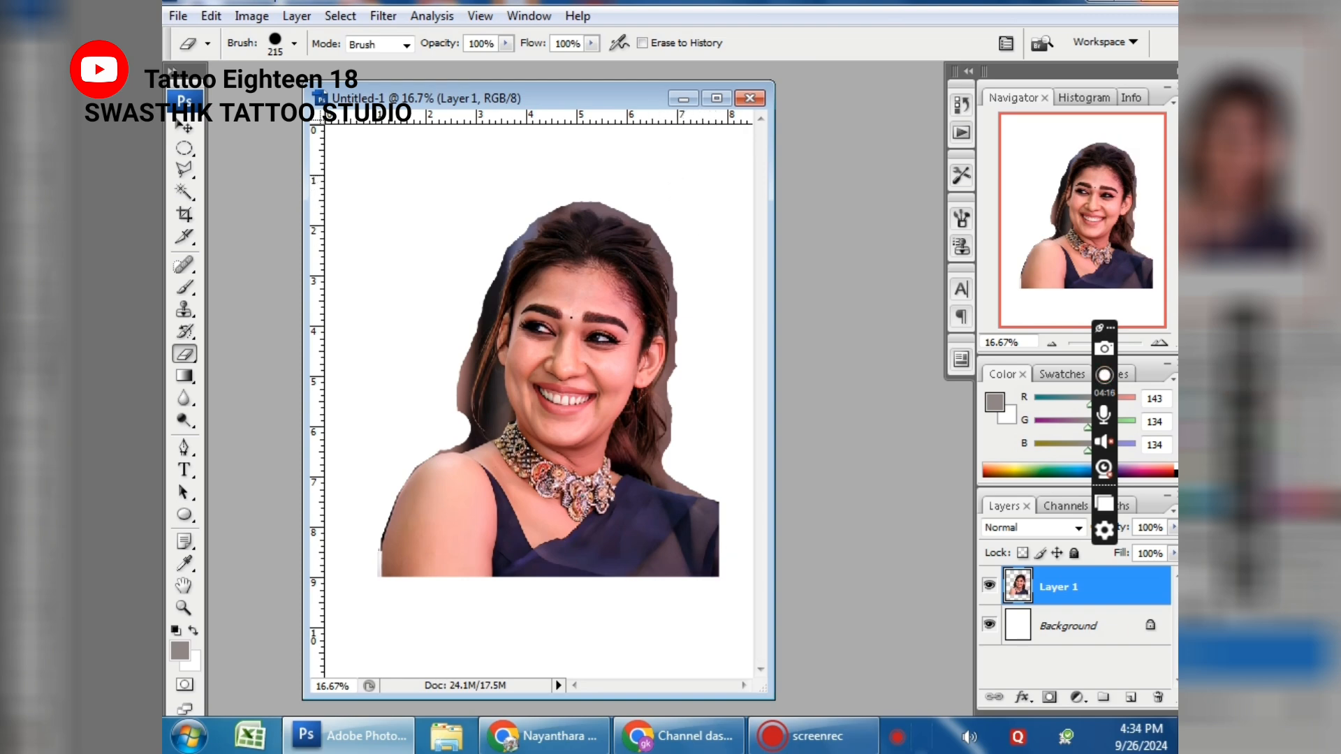
Step: Scale the cut-out portrait down proportionally to about 5.2 inches wide and place it centred on the page's upper half
{"action": "left_click", "coordinate": [190, 126]}
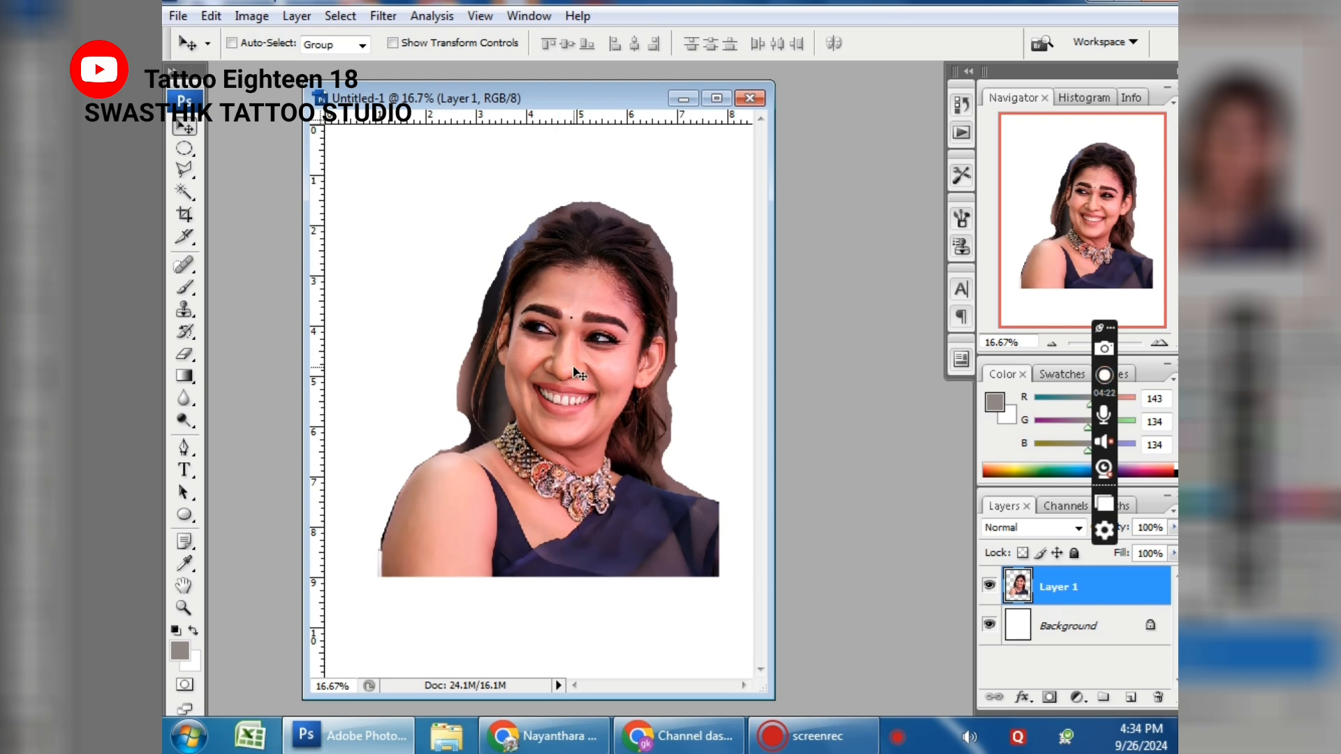
{"action": "left_click_drag", "start_coordinate": [578, 374], "coordinate": [522, 311]}
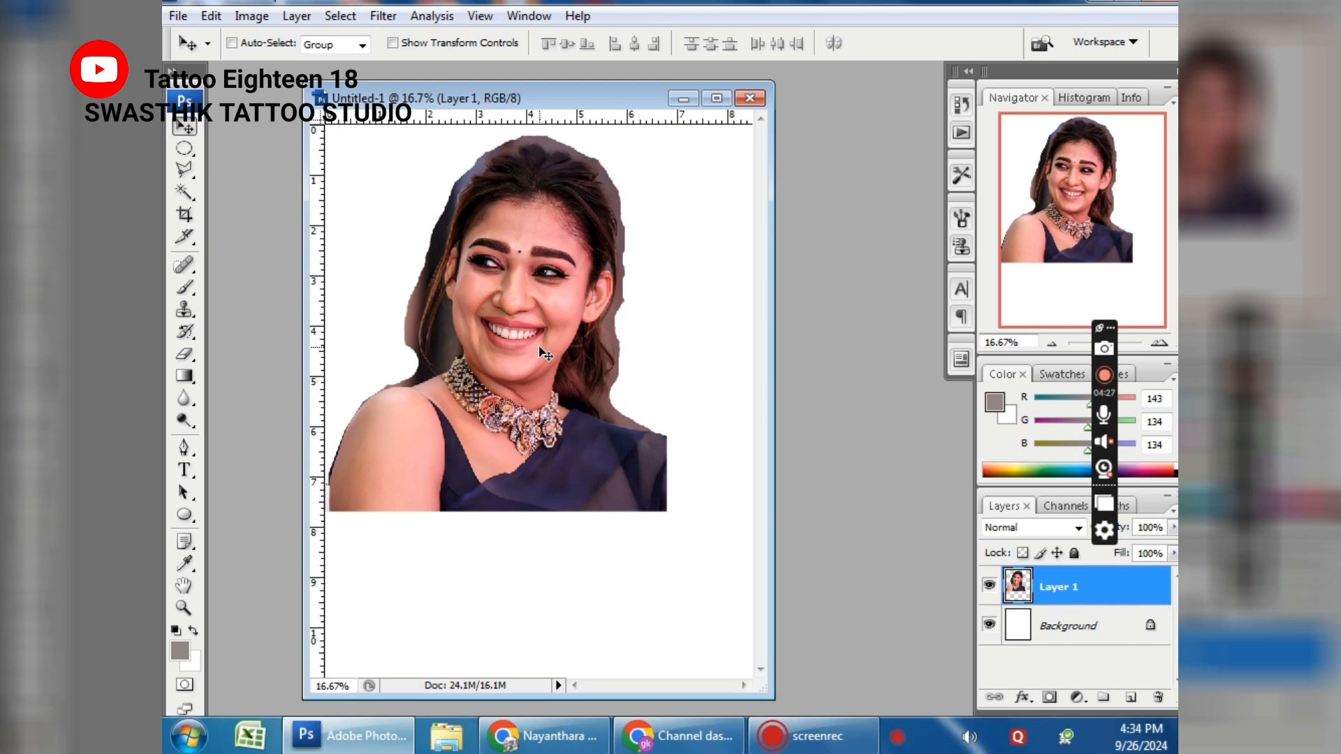
{"action": "key", "text": "ctrl+t"}
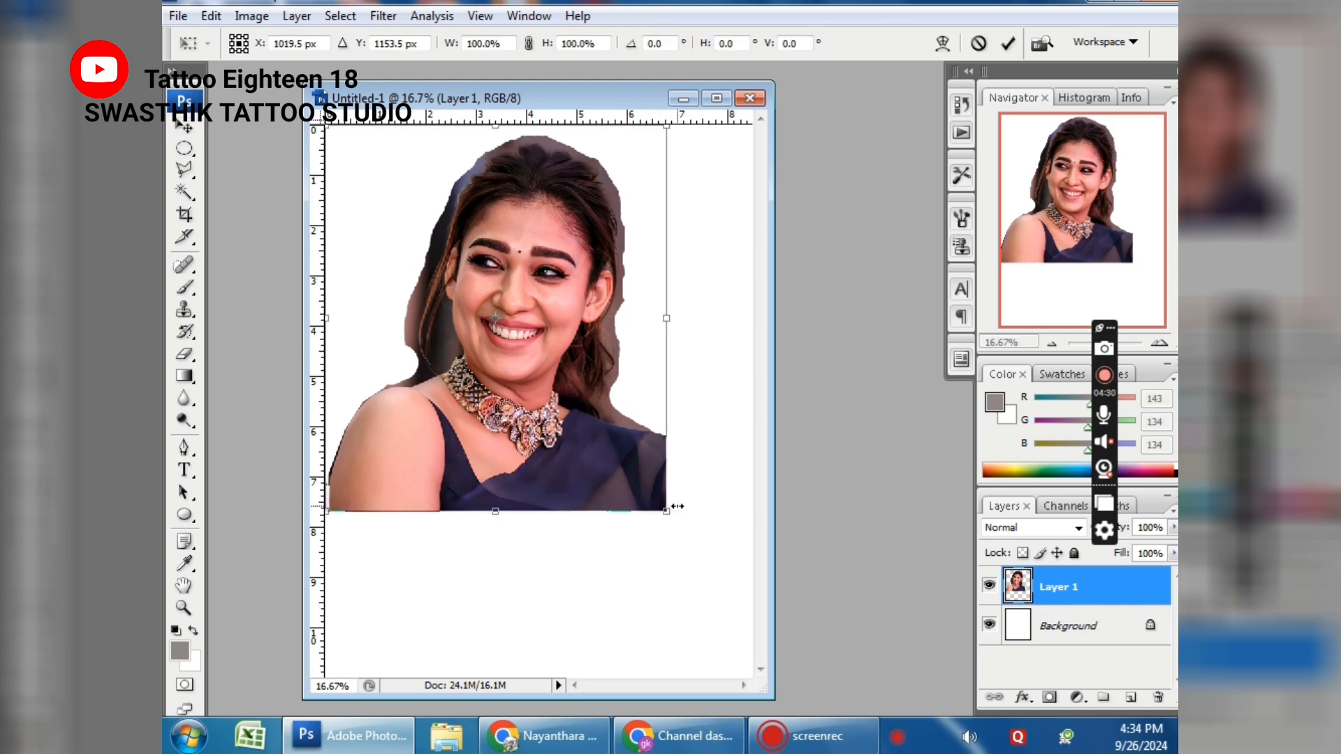
{"action": "left_click_drag", "start_coordinate": [668, 515], "coordinate": [598, 377]}
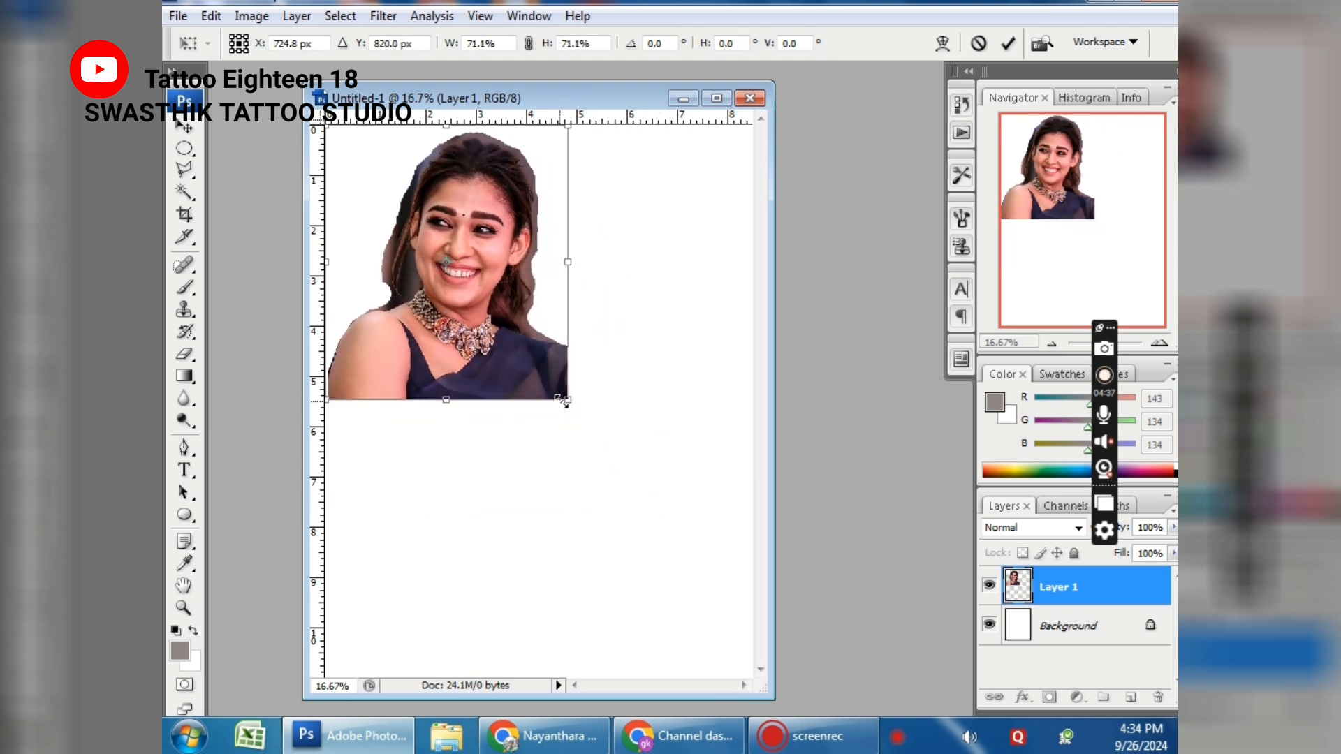
{"action": "left_click_drag", "start_coordinate": [567, 403], "coordinate": [589, 327]}
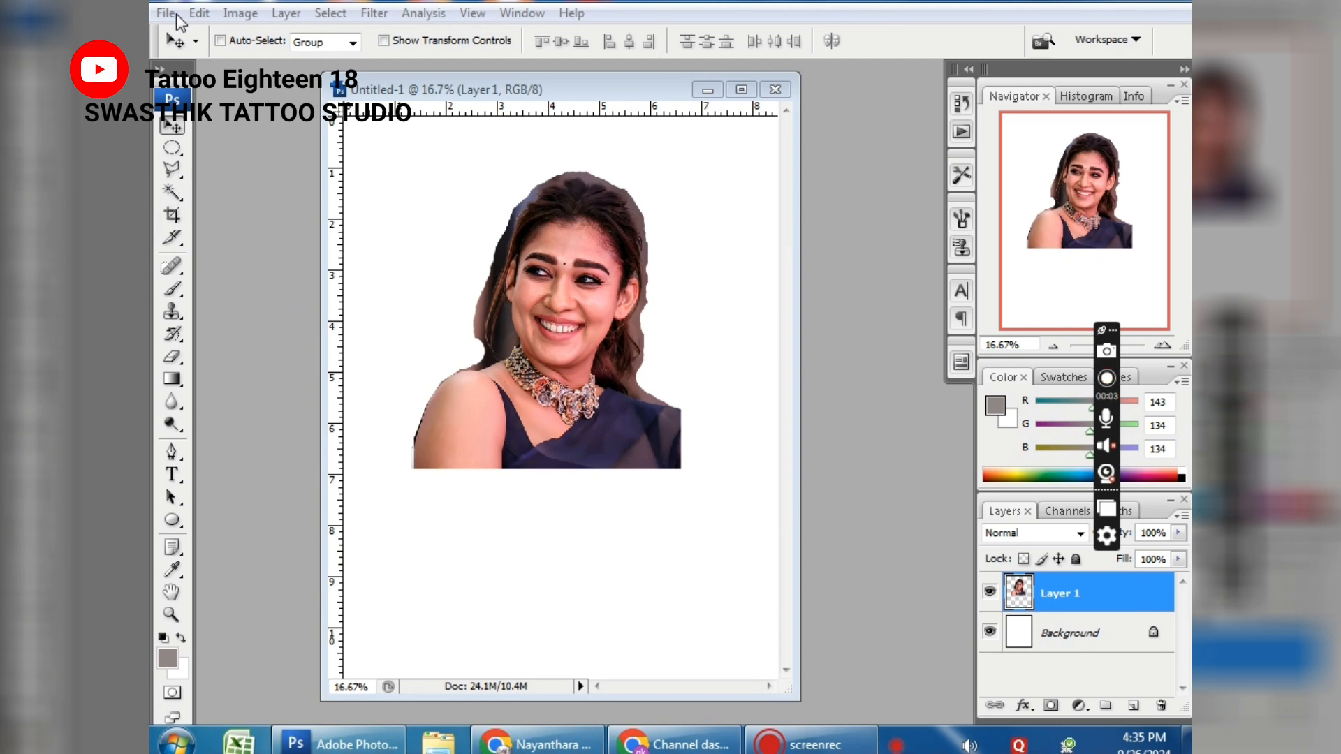
Step: Open the Photocopy sketch filter for Layer 1 and set its preview to 25% so the whole portrait fits
{"action": "left_click", "coordinate": [374, 13]}
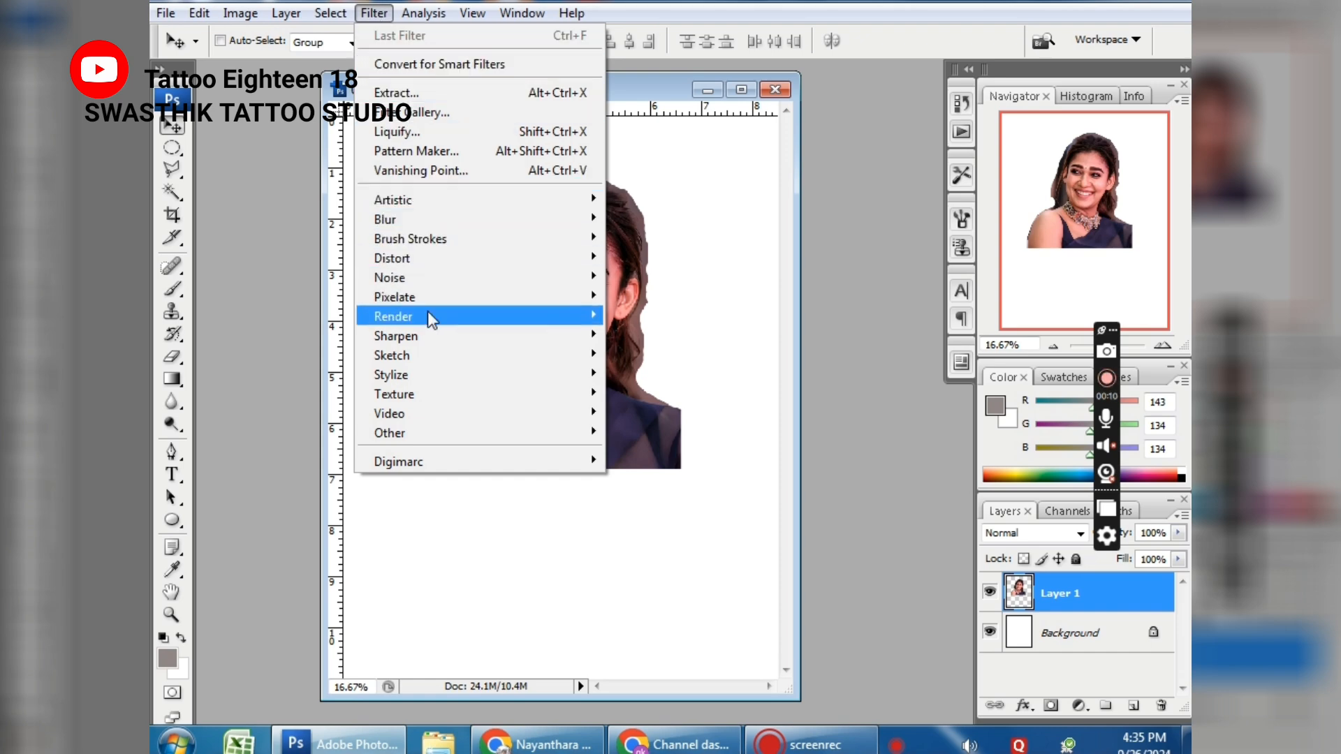
{"action": "mouse_move", "coordinate": [437, 353]}
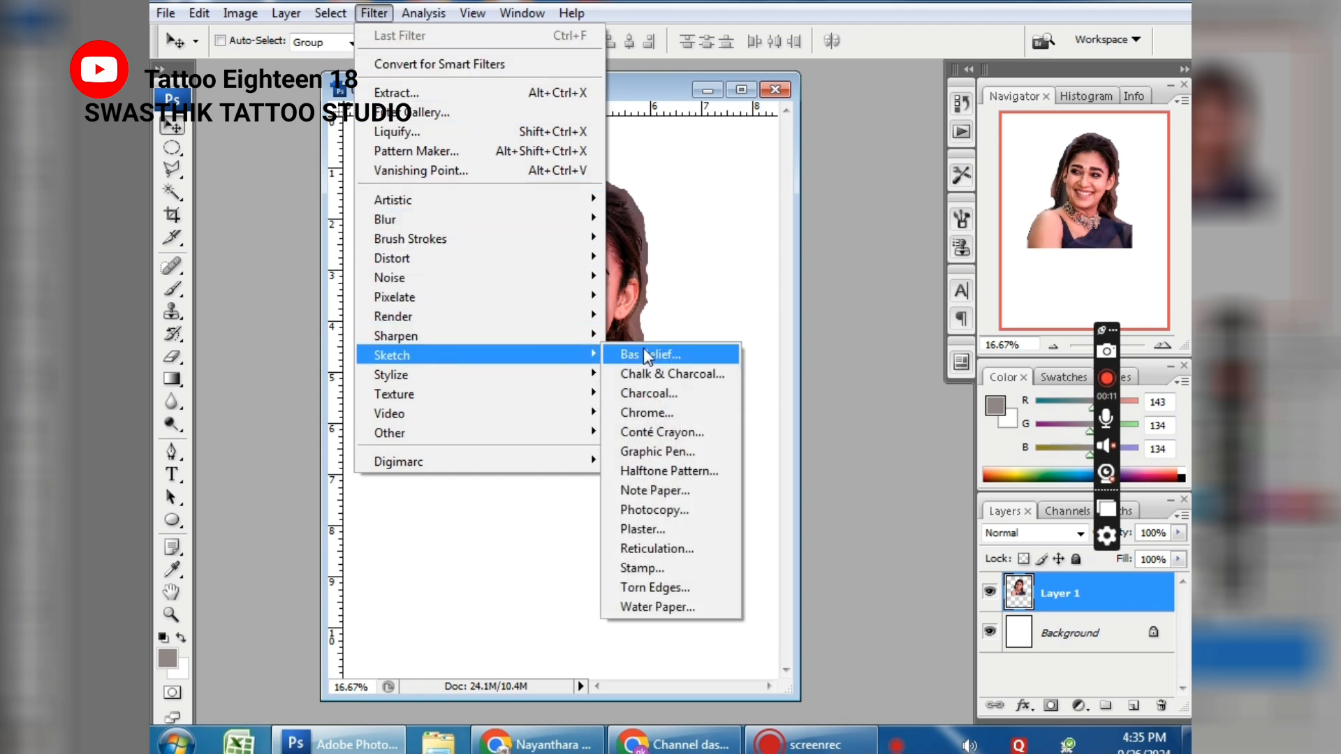
{"action": "left_click", "coordinate": [647, 508]}
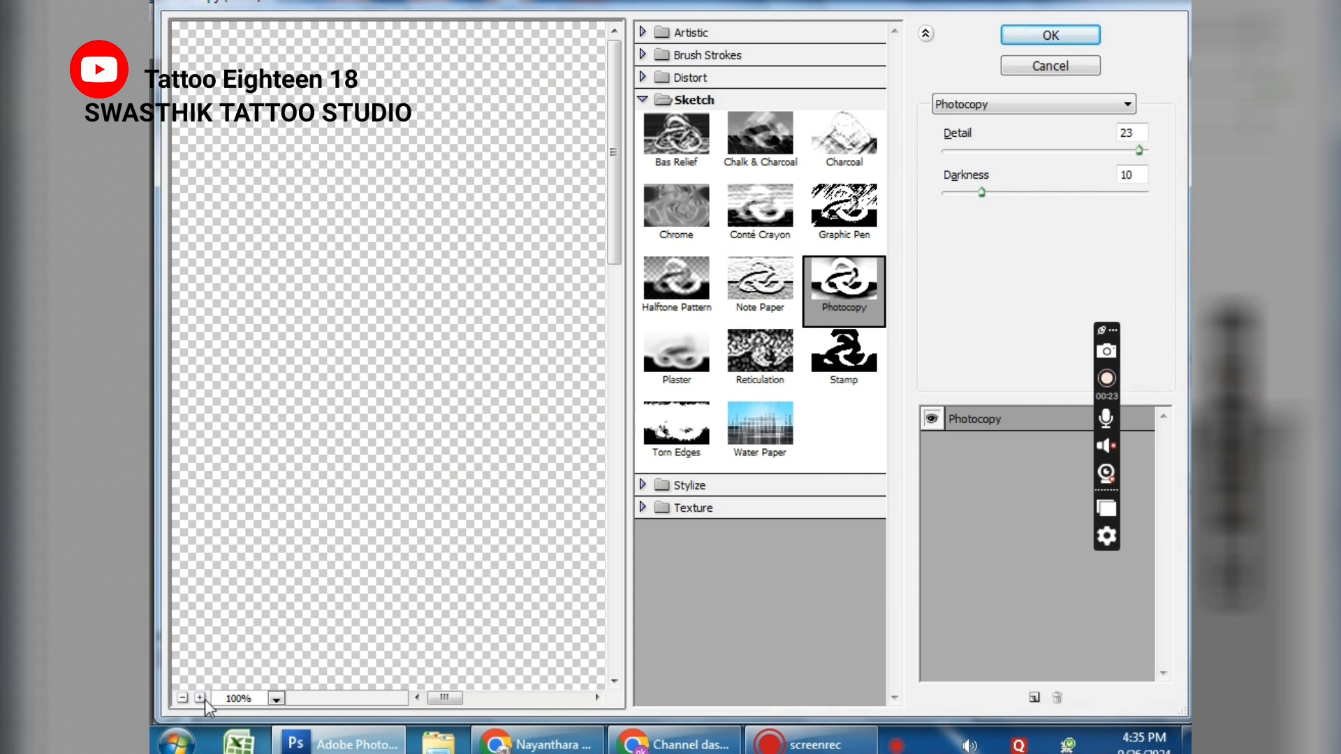
{"action": "left_click", "coordinate": [182, 697]}
{"action": "left_click", "coordinate": [183, 697]}
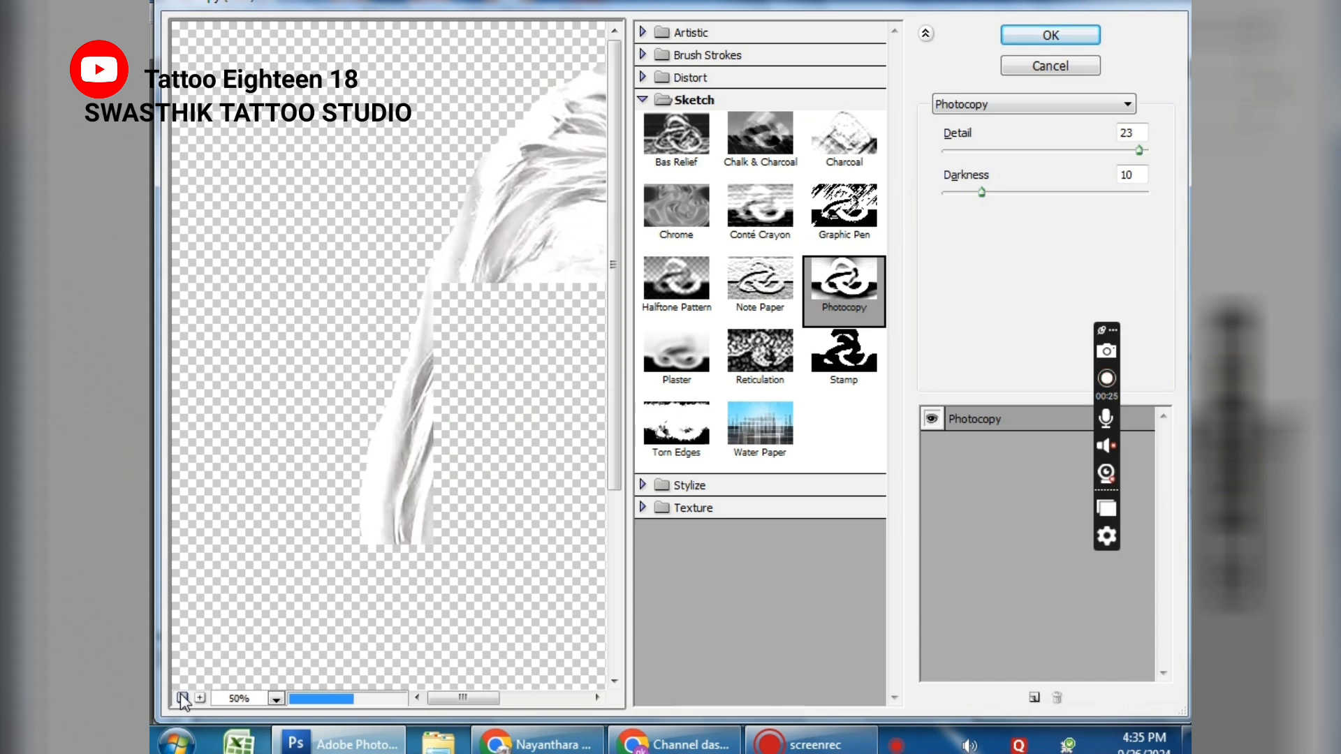
{"action": "left_click", "coordinate": [182, 698]}
{"action": "left_click", "coordinate": [182, 697]}
{"action": "left_click", "coordinate": [182, 697]}
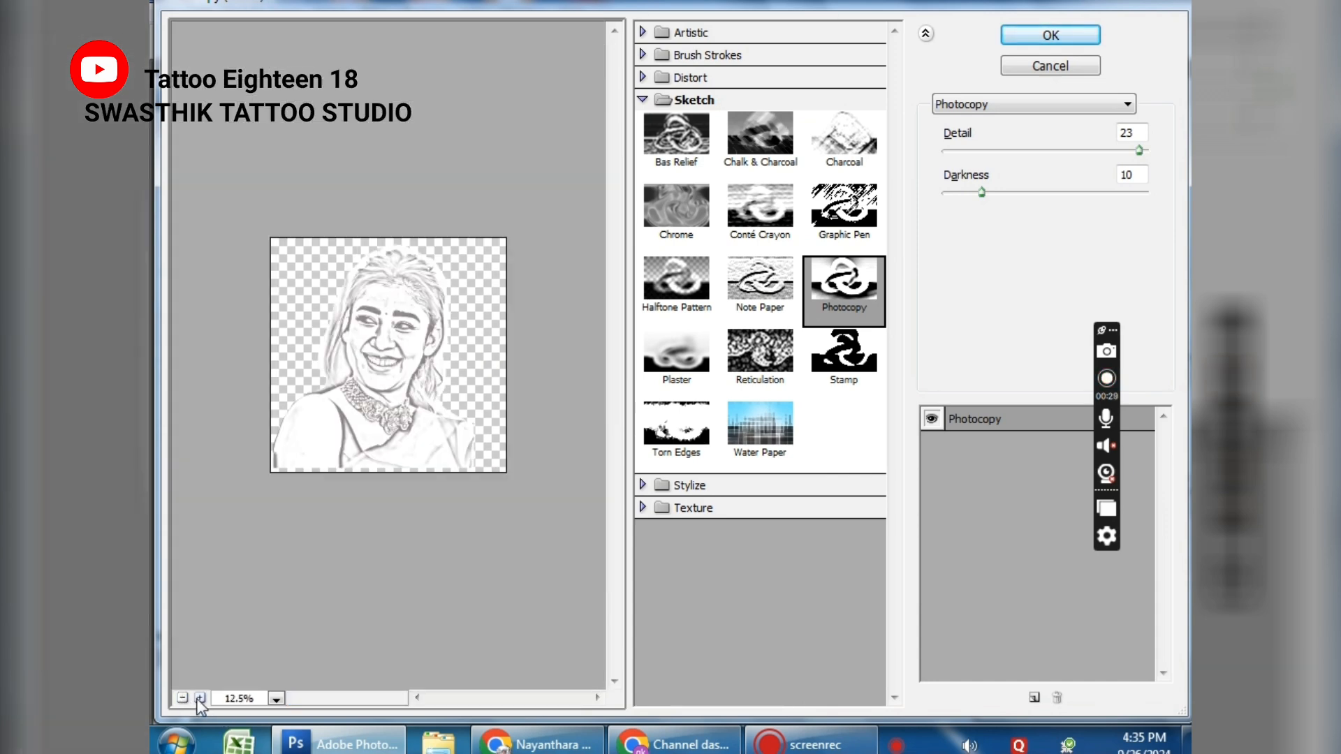
{"action": "left_click", "coordinate": [199, 698]}
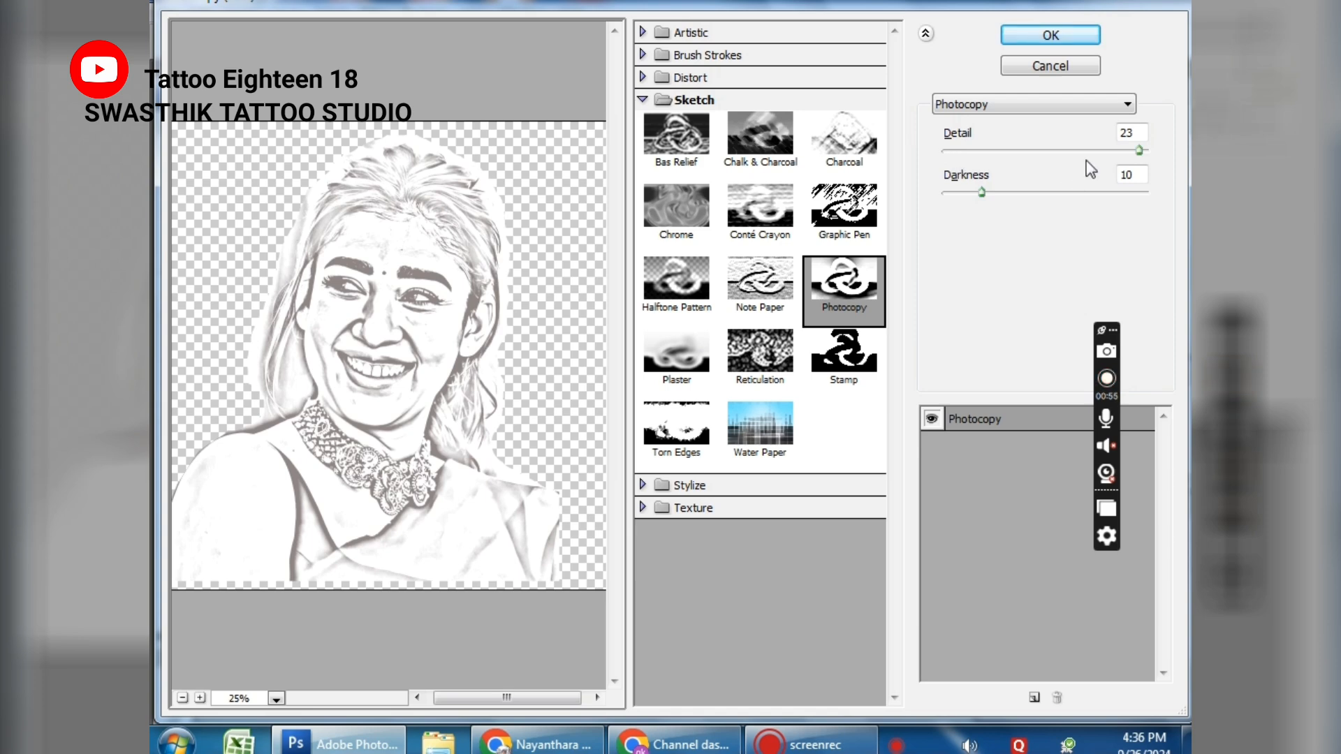
Step: Preview the Photocopy filter with Detail values of 17, 2, 1, 6 and 10
{"action": "left_click_drag", "start_coordinate": [1106, 149], "coordinate": [1084, 148]}
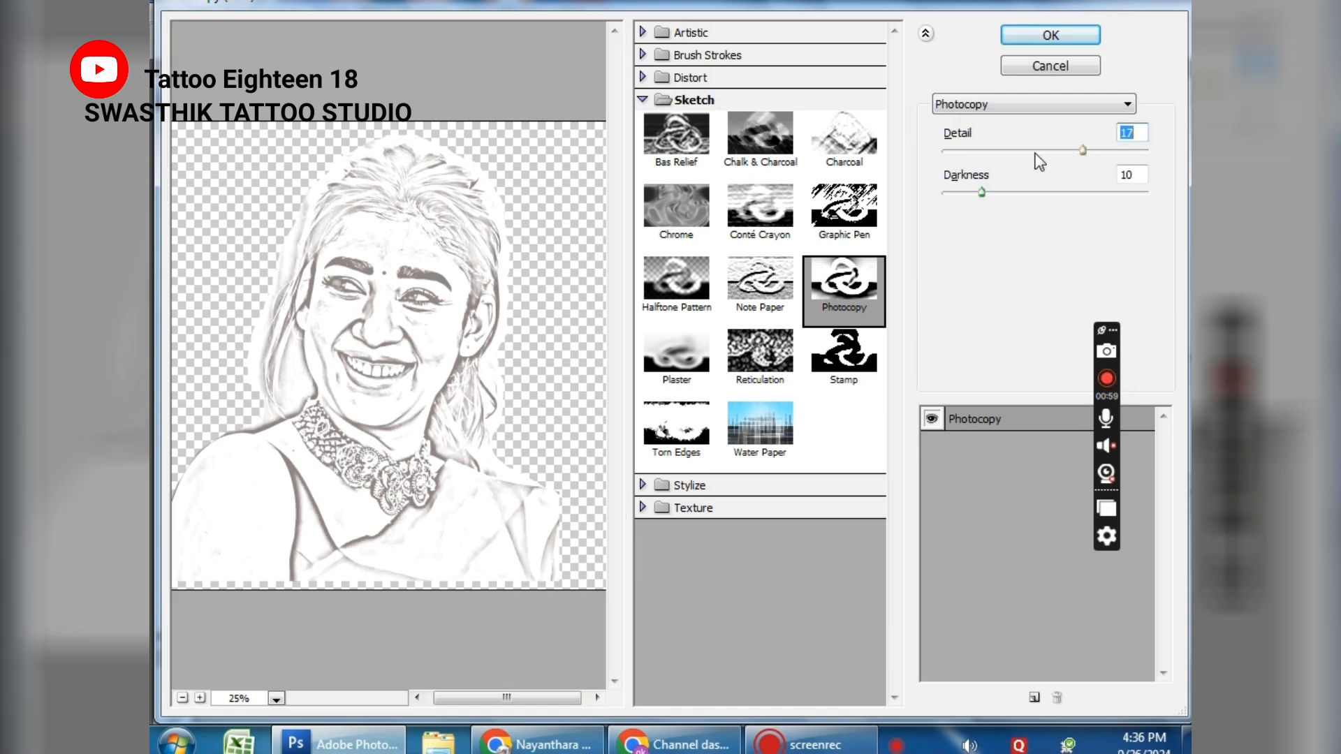
{"action": "left_click", "coordinate": [949, 151]}
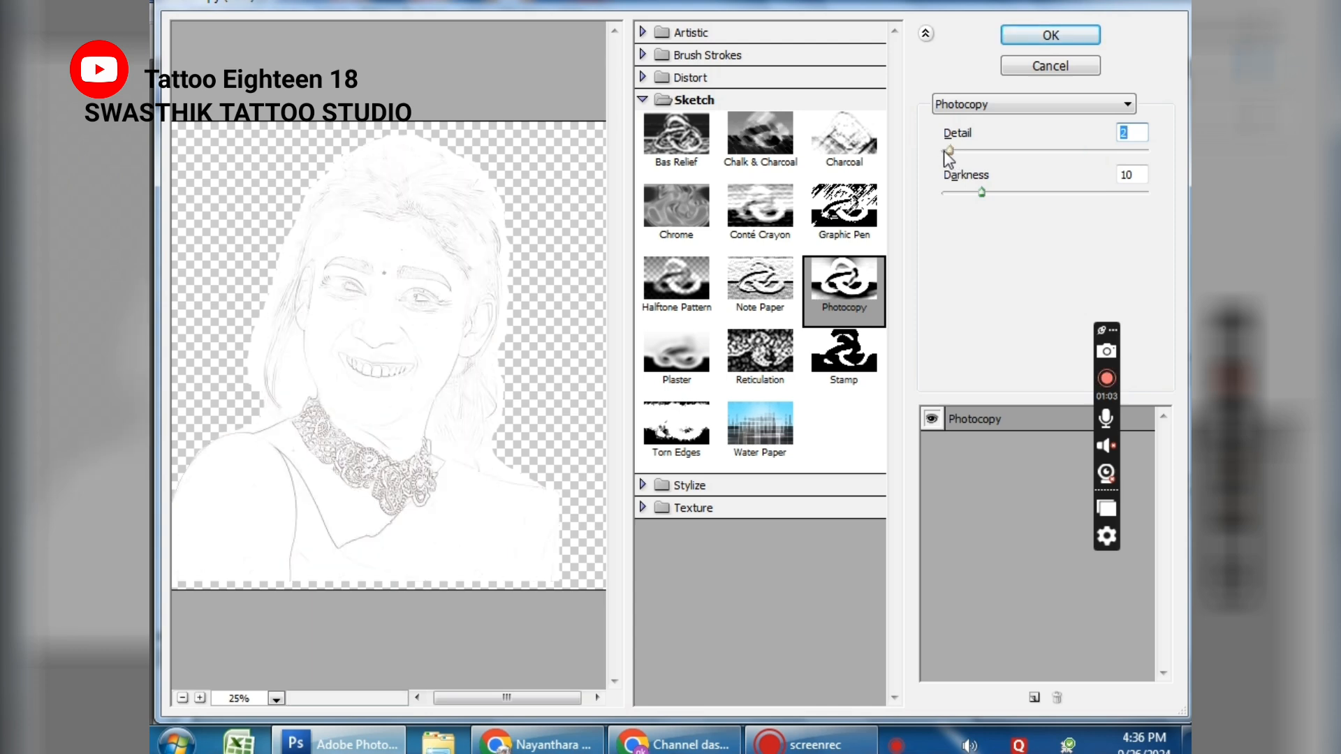
{"action": "left_click", "coordinate": [943, 151]}
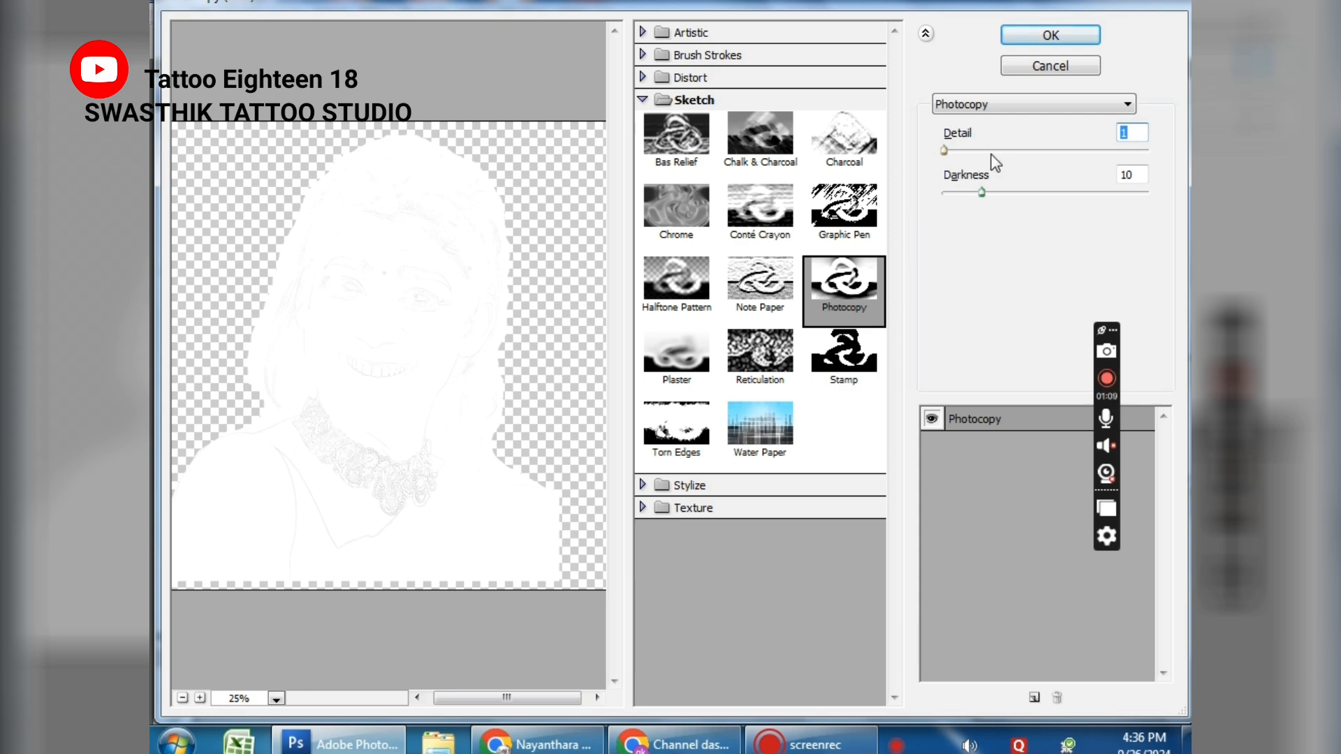
{"action": "left_click", "coordinate": [985, 150]}
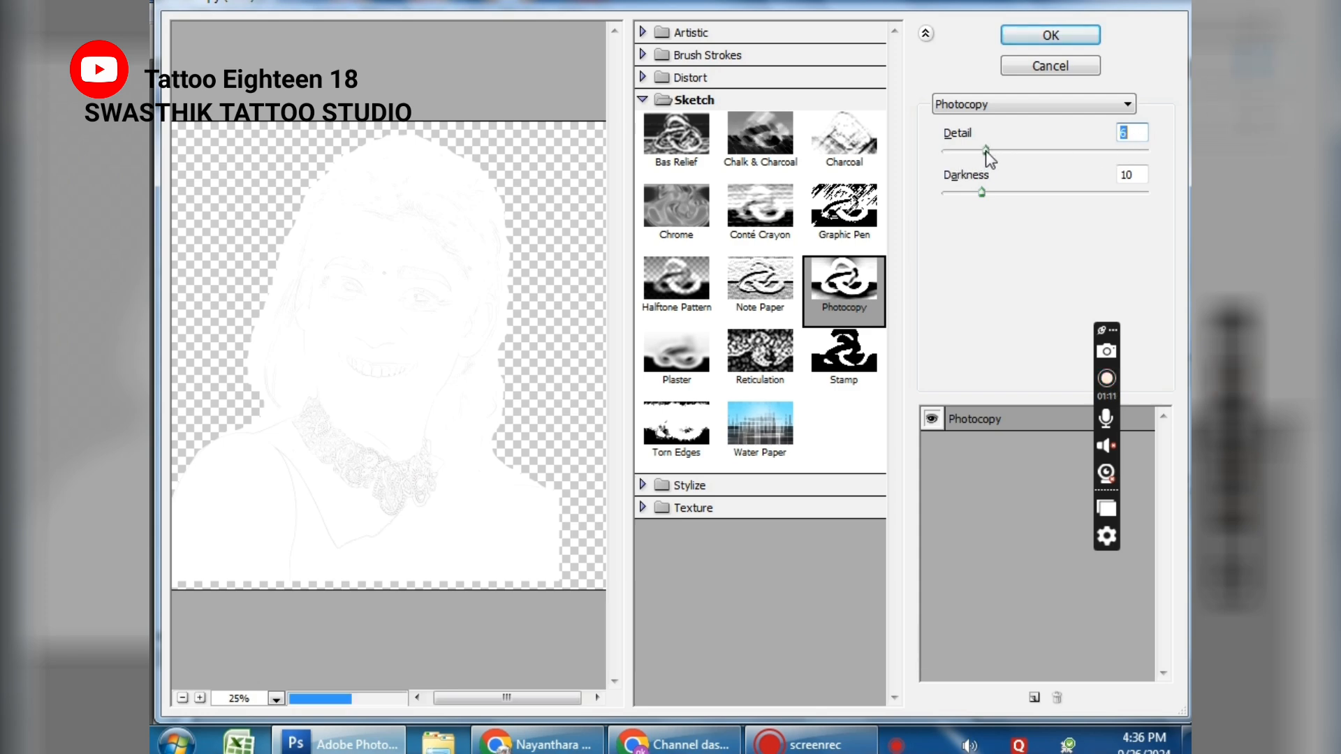
{"action": "left_click", "coordinate": [1027, 149]}
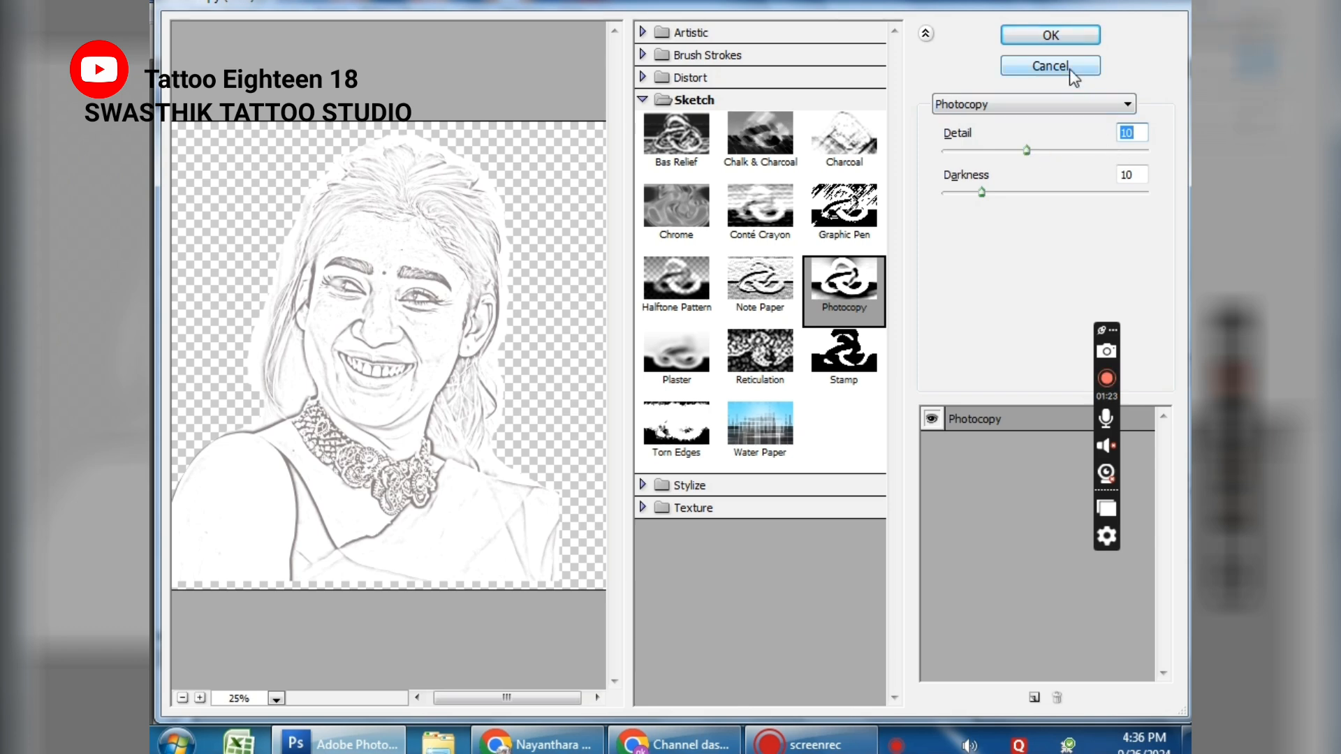
Step: Raise the Photocopy Detail in small increments through 15, 17, 19, 20 and 22 up to 23
{"action": "left_click", "coordinate": [1067, 149]}
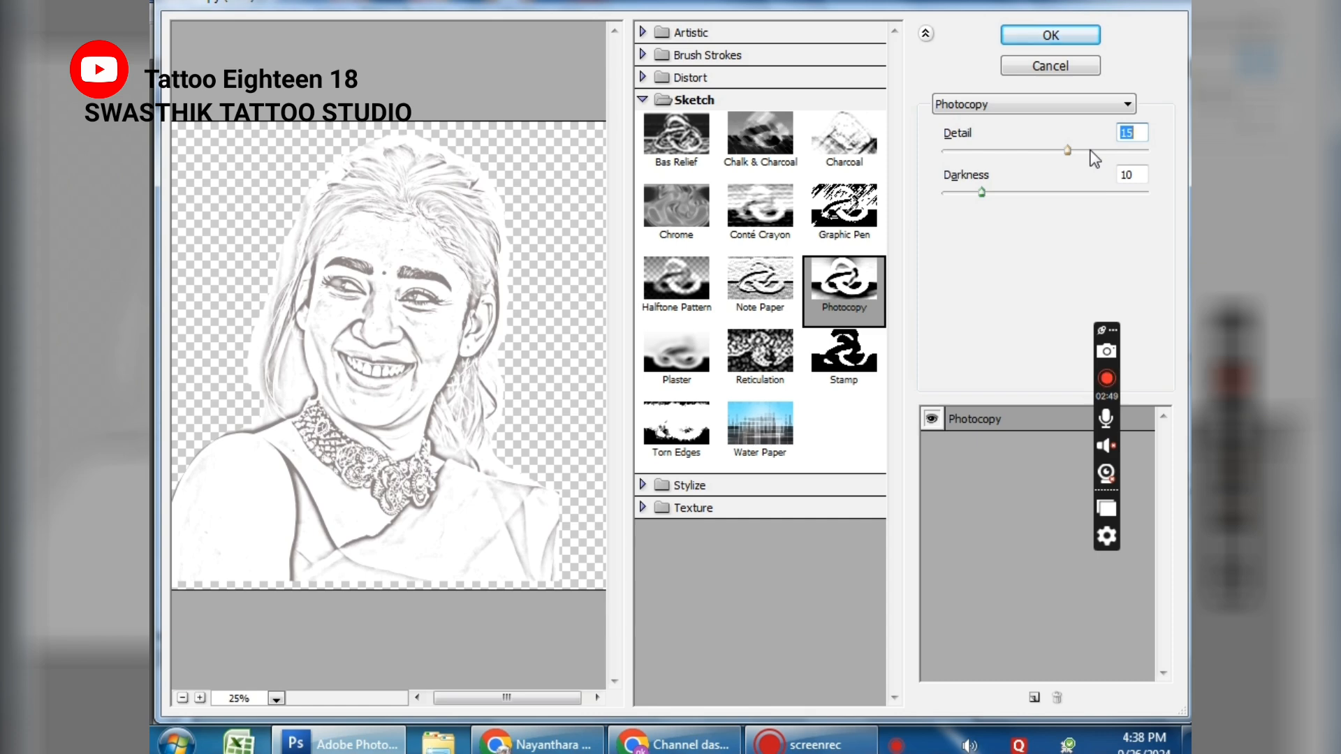
{"action": "left_click", "coordinate": [1090, 150]}
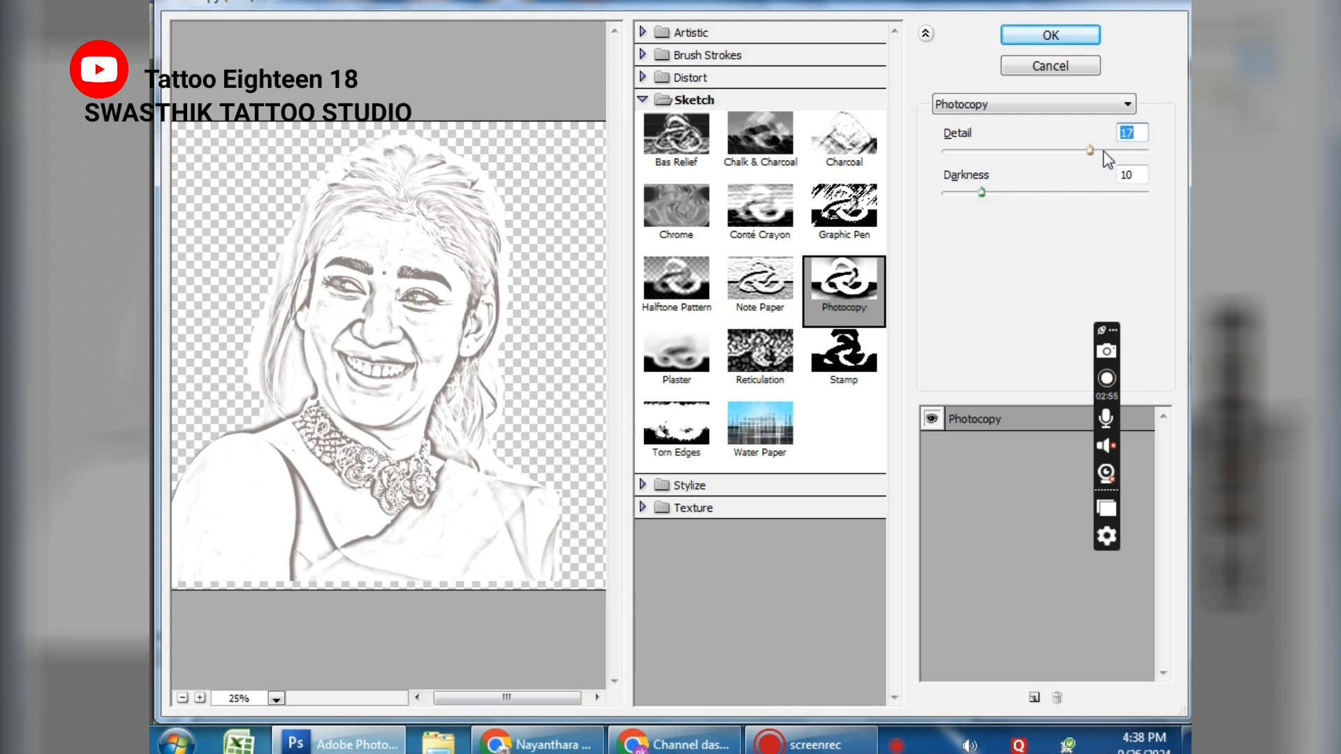
{"action": "left_click", "coordinate": [1104, 151]}
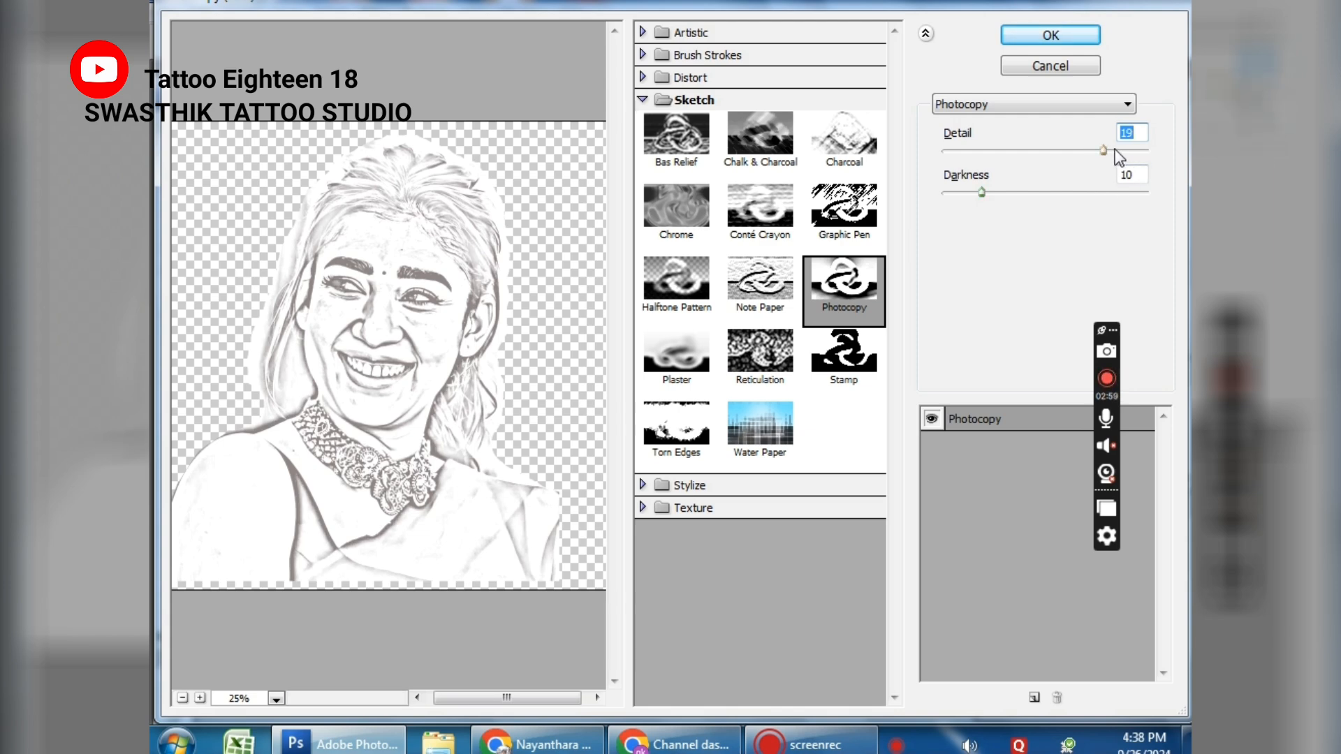
{"action": "left_click", "coordinate": [1114, 151]}
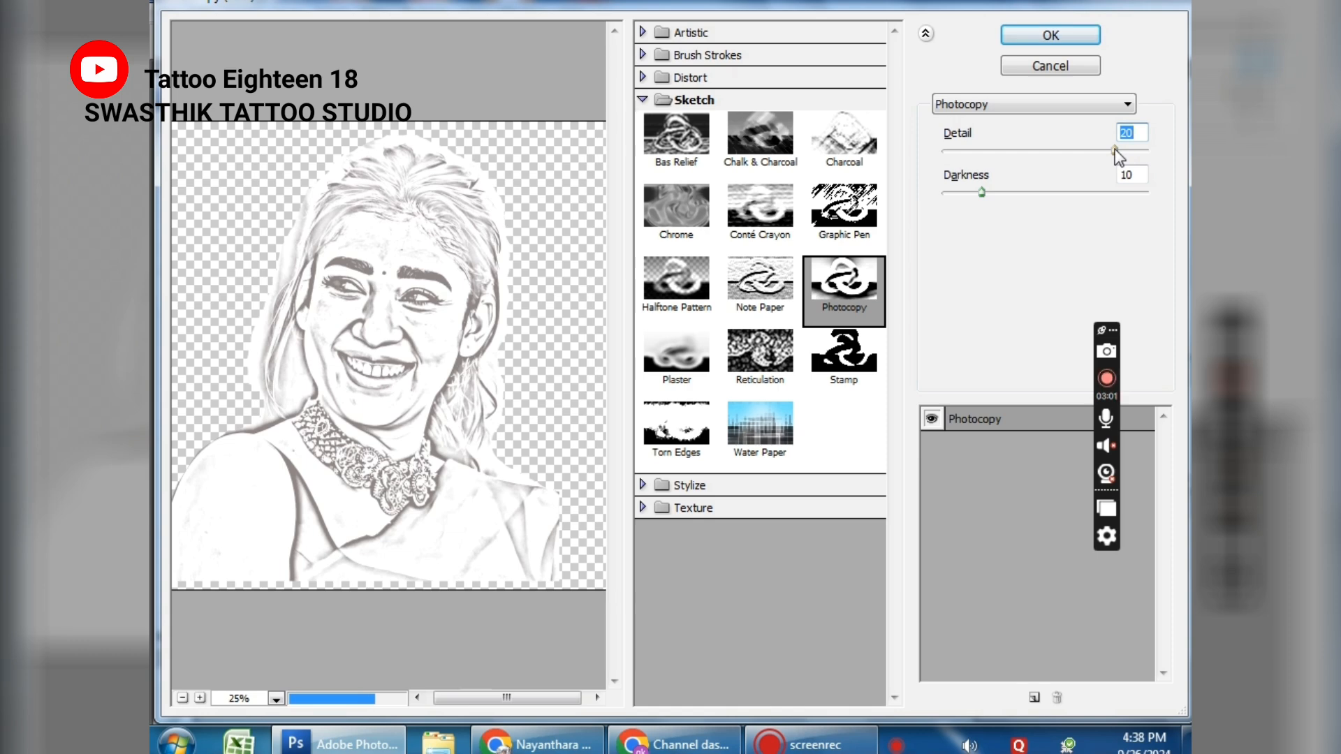
{"action": "left_click", "coordinate": [1128, 151]}
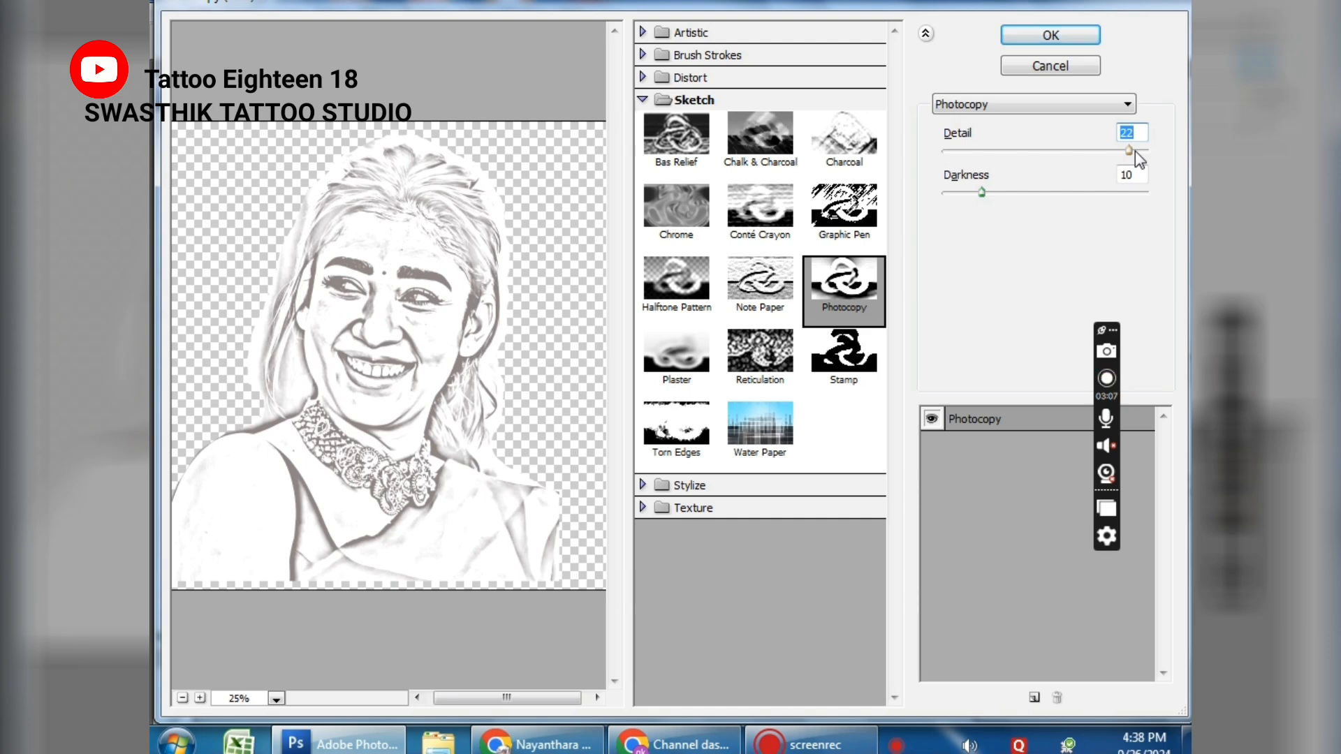
{"action": "left_click", "coordinate": [1134, 151]}
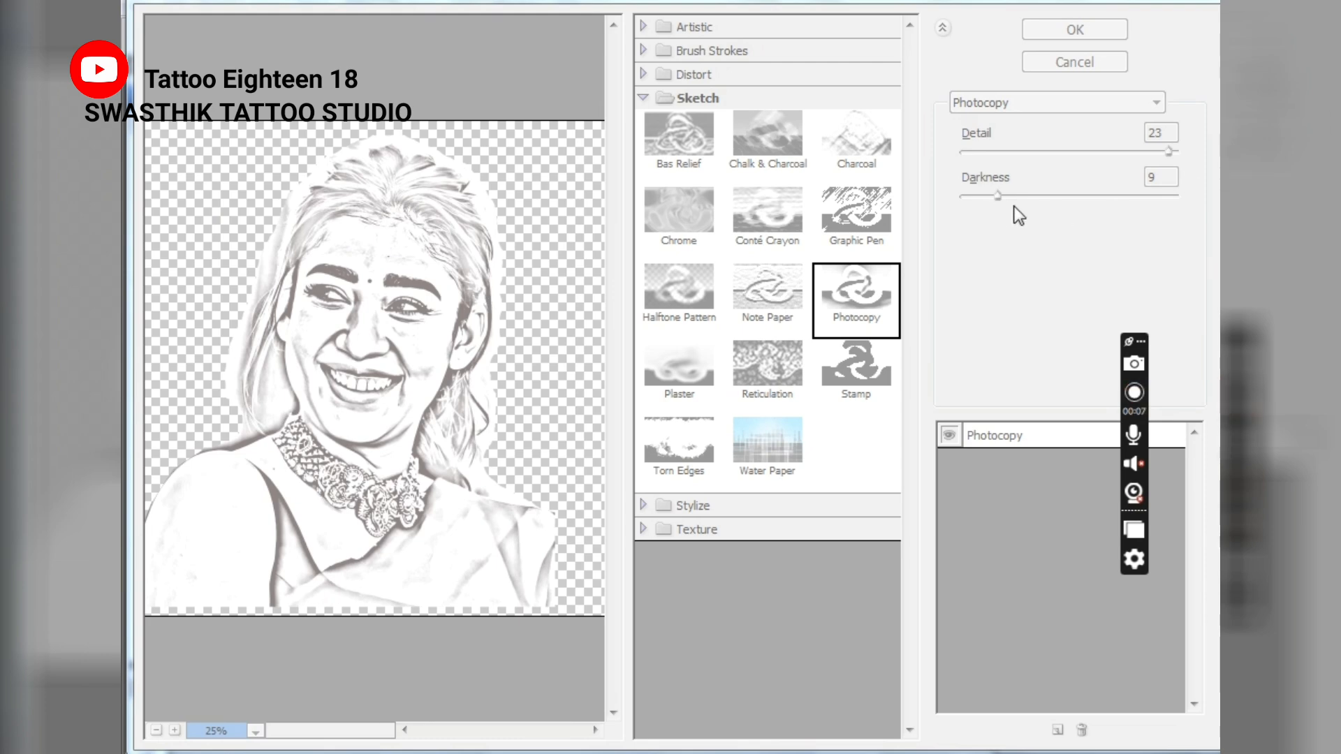
Step: Compare Photocopy Darkness values between 7 and 19, settle on 10 and apply the filter to Layer 1
{"action": "left_click_drag", "start_coordinate": [997, 196], "coordinate": [990, 194]}
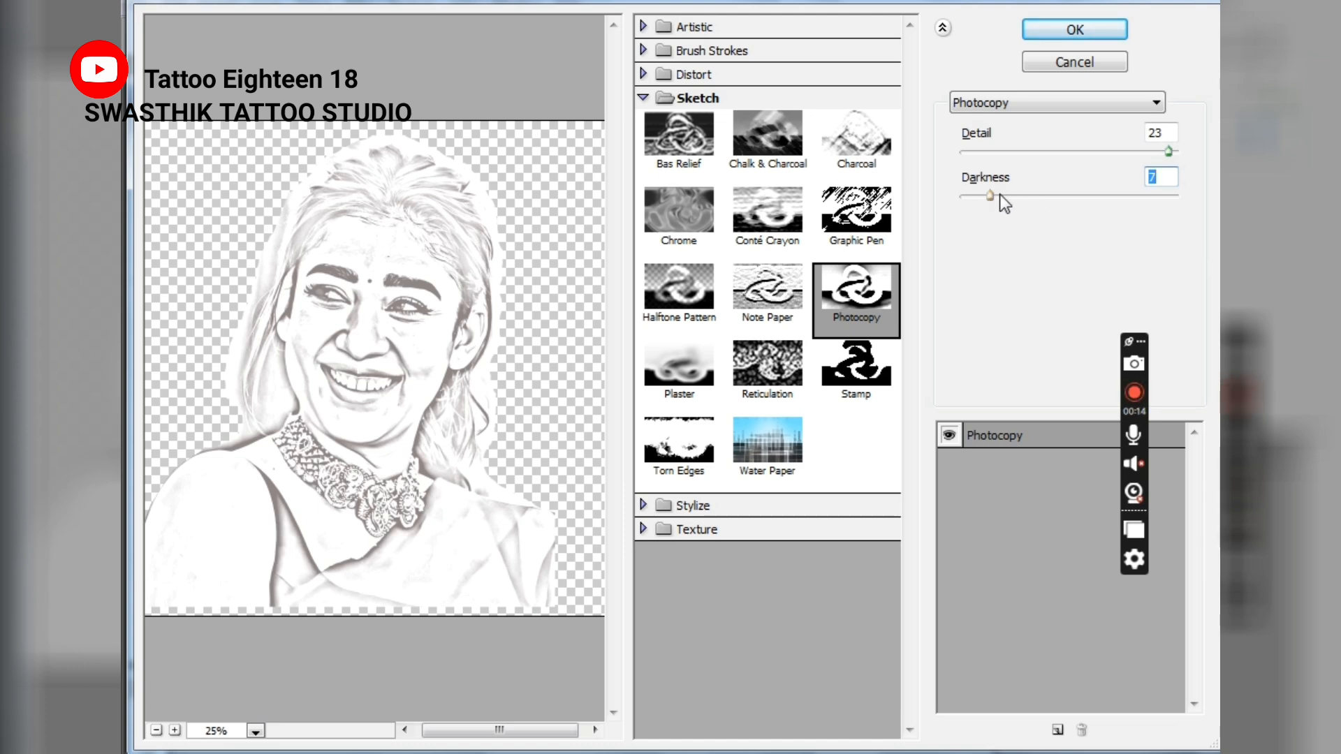
{"action": "left_click", "coordinate": [999, 195]}
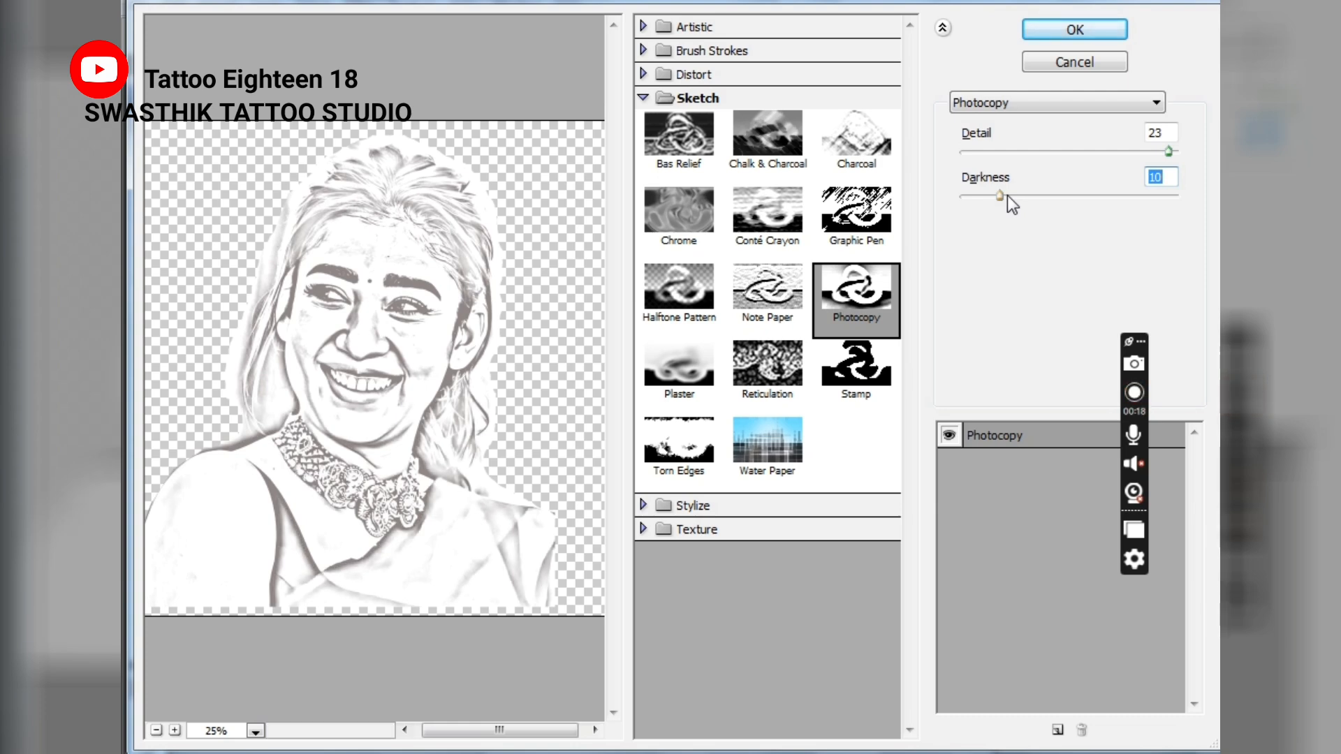
{"action": "left_click", "coordinate": [1041, 196]}
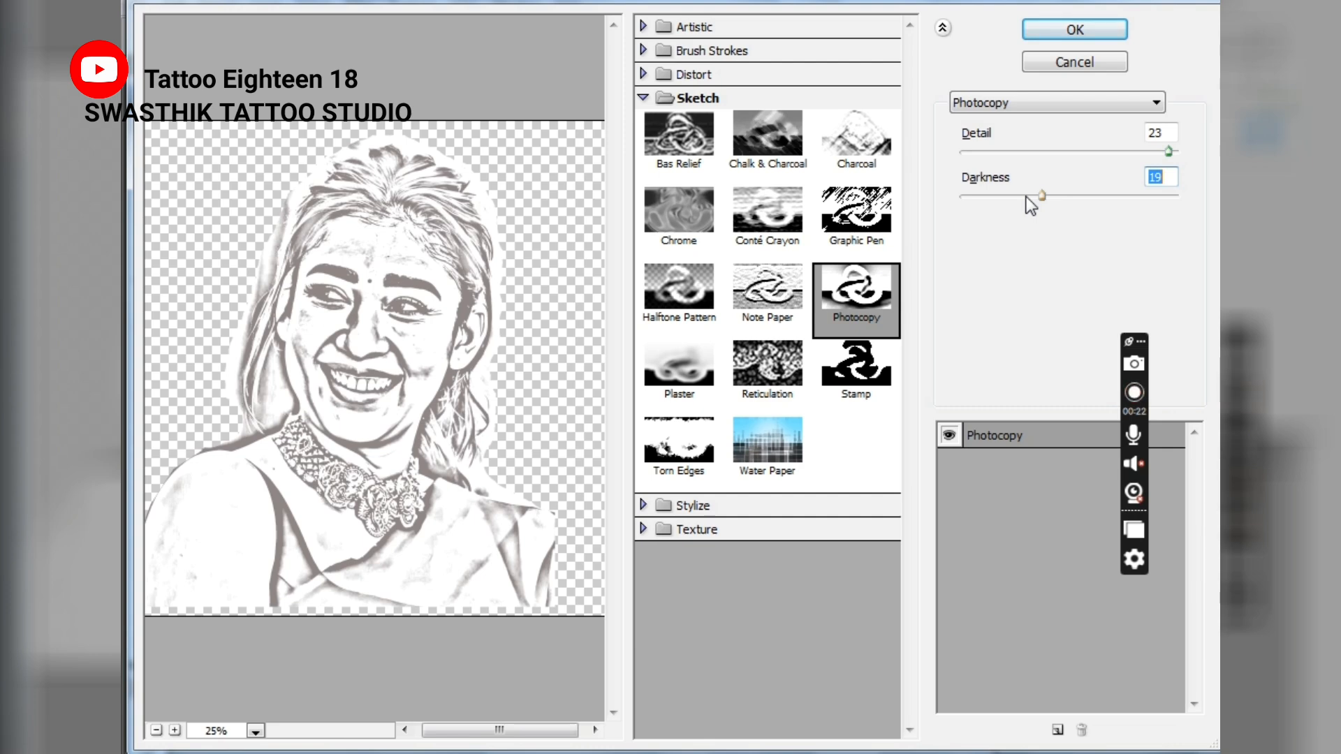
{"action": "left_click", "coordinate": [1026, 197]}
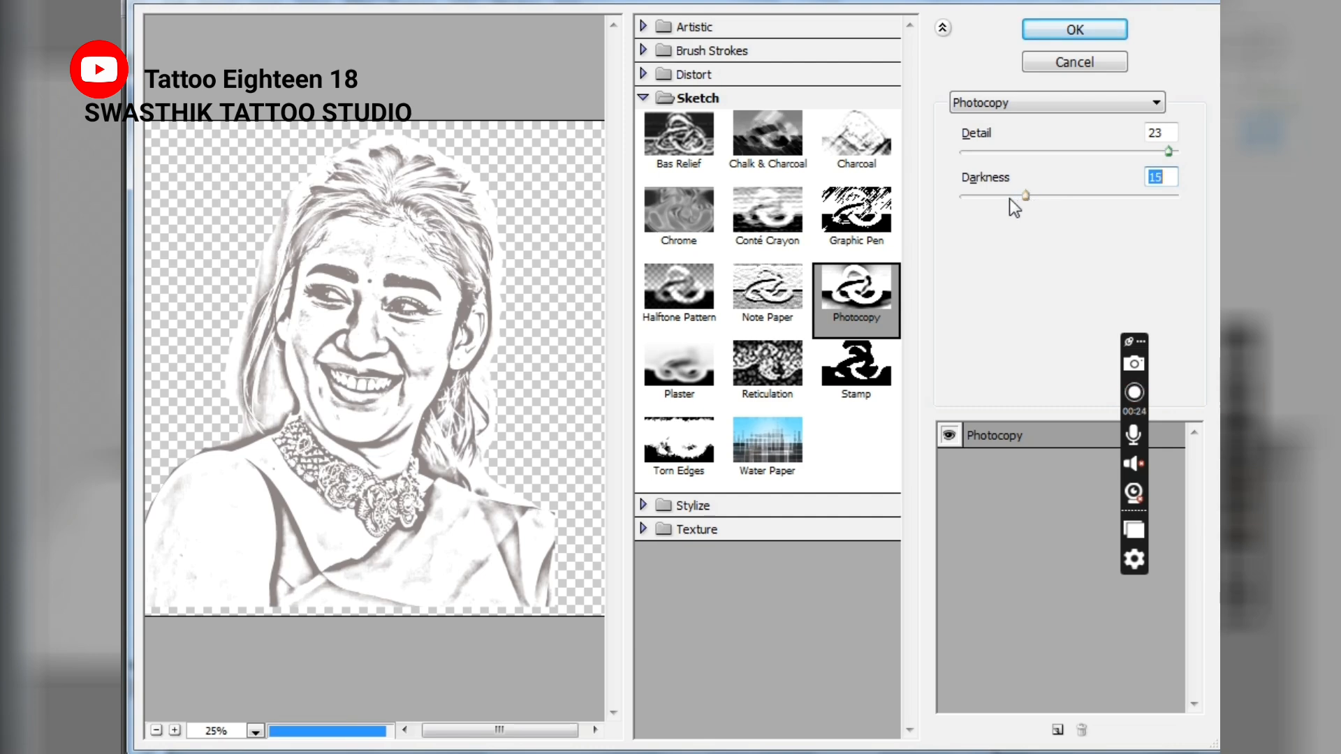
{"action": "left_click", "coordinate": [1008, 197]}
{"action": "left_click_drag", "start_coordinate": [1008, 197], "coordinate": [999, 196]}
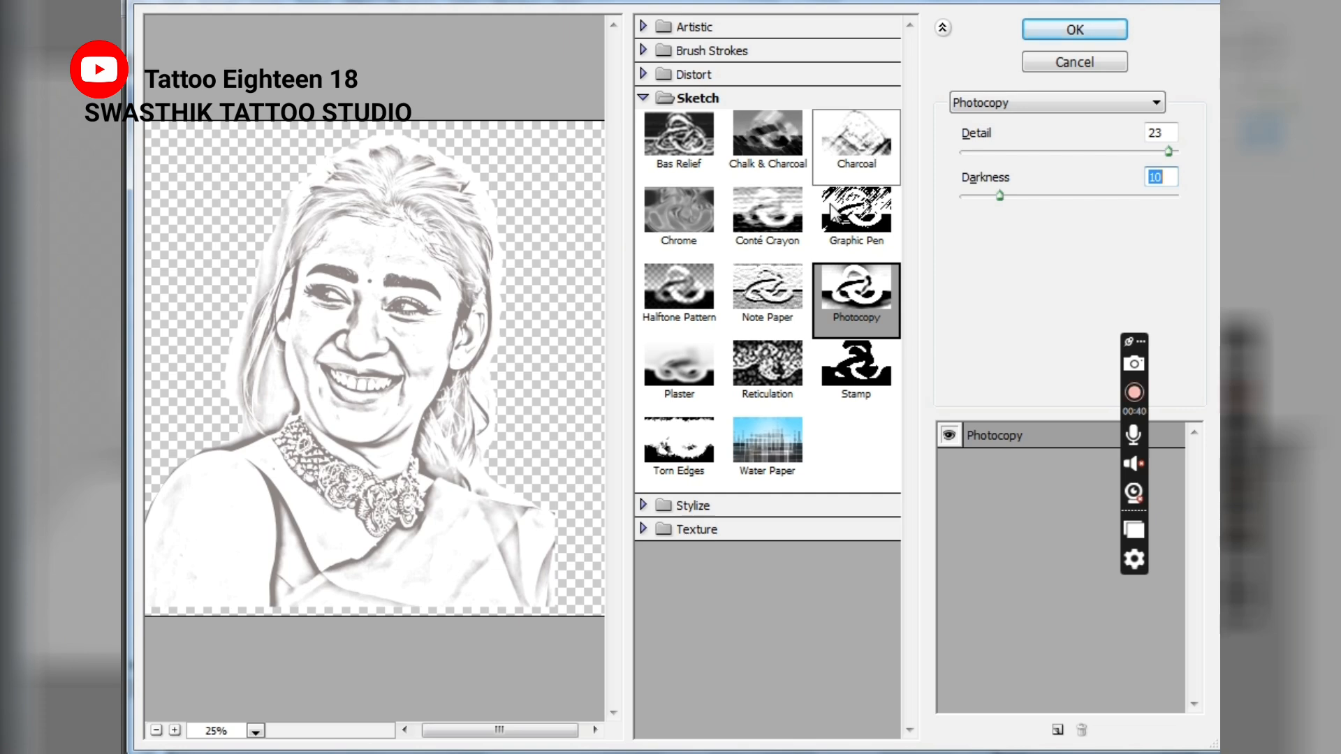
{"action": "left_click", "coordinate": [1075, 30]}
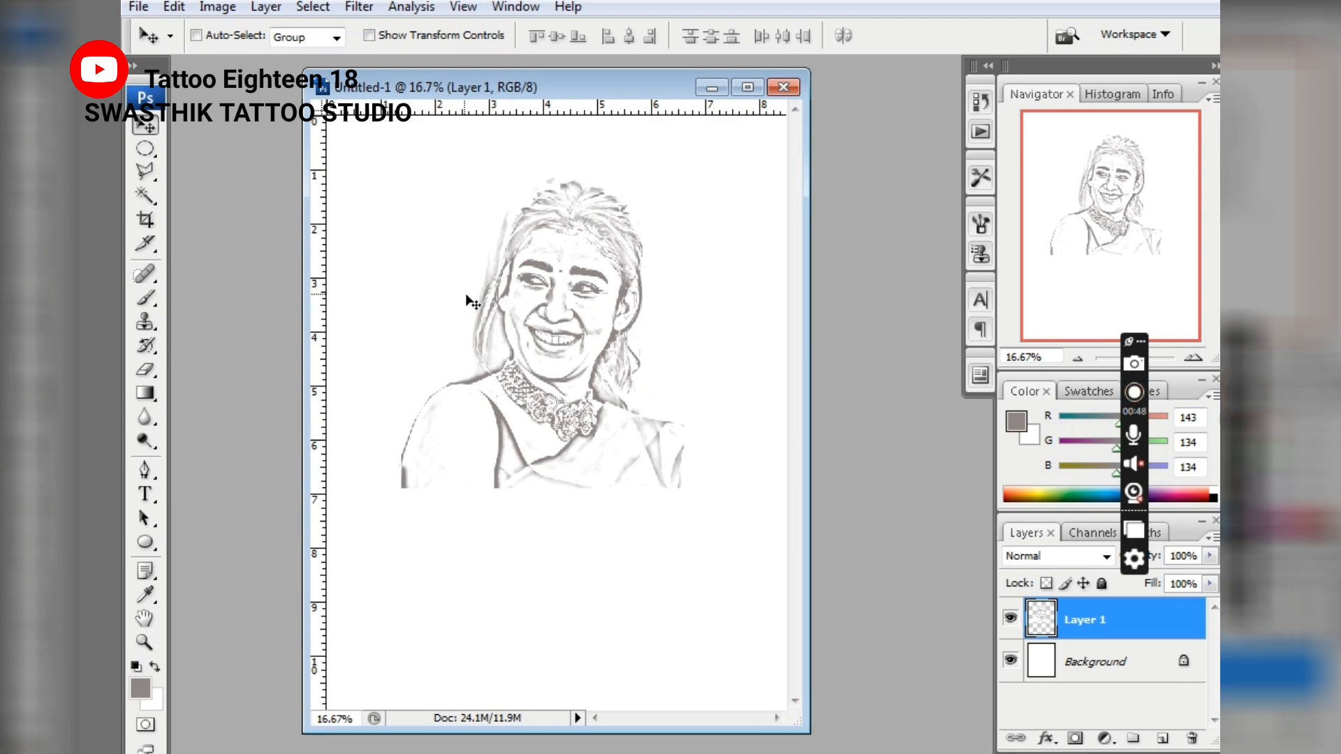
Step: Erase the stray marks above and beside the woman's hair on Layer 1 with the 215 px Eraser at 100% opacity
{"action": "left_click", "coordinate": [145, 642]}
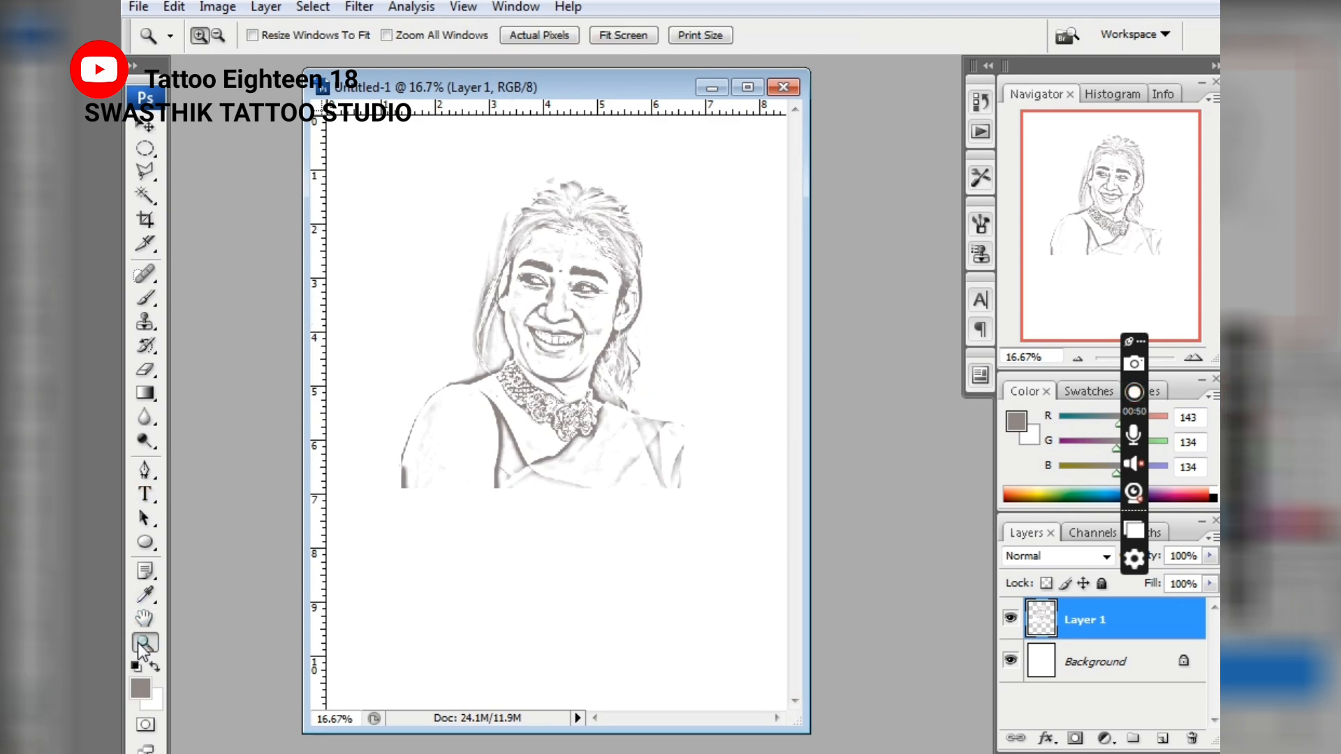
{"action": "left_click", "coordinate": [436, 312]}
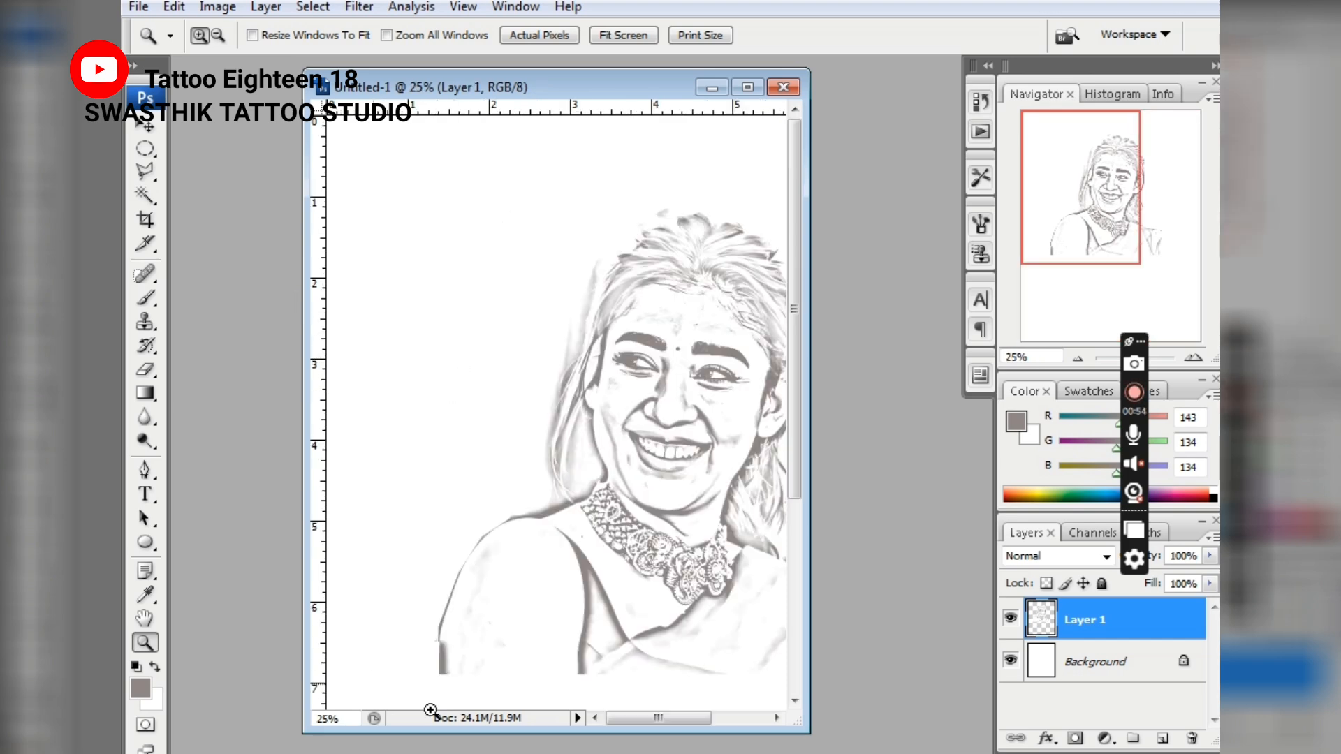
{"action": "left_click", "coordinate": [776, 718]}
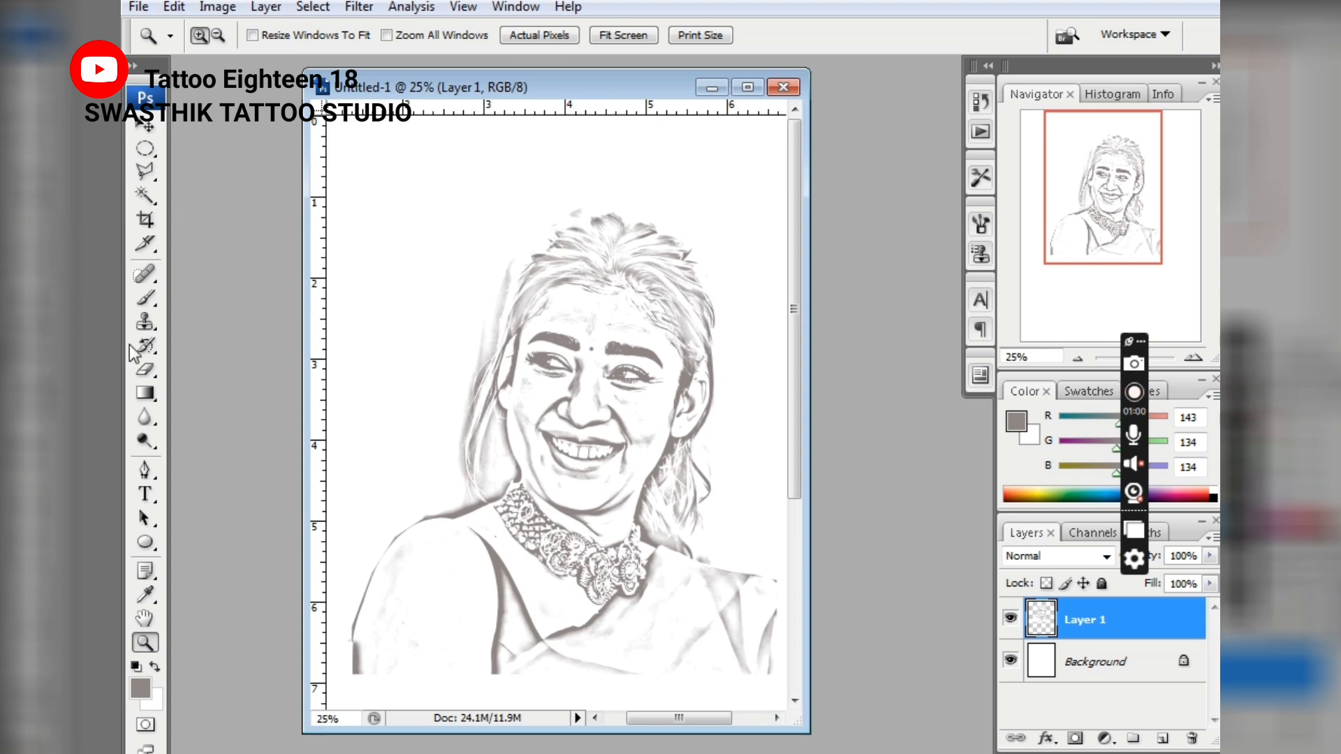
{"action": "left_click", "coordinate": [146, 370]}
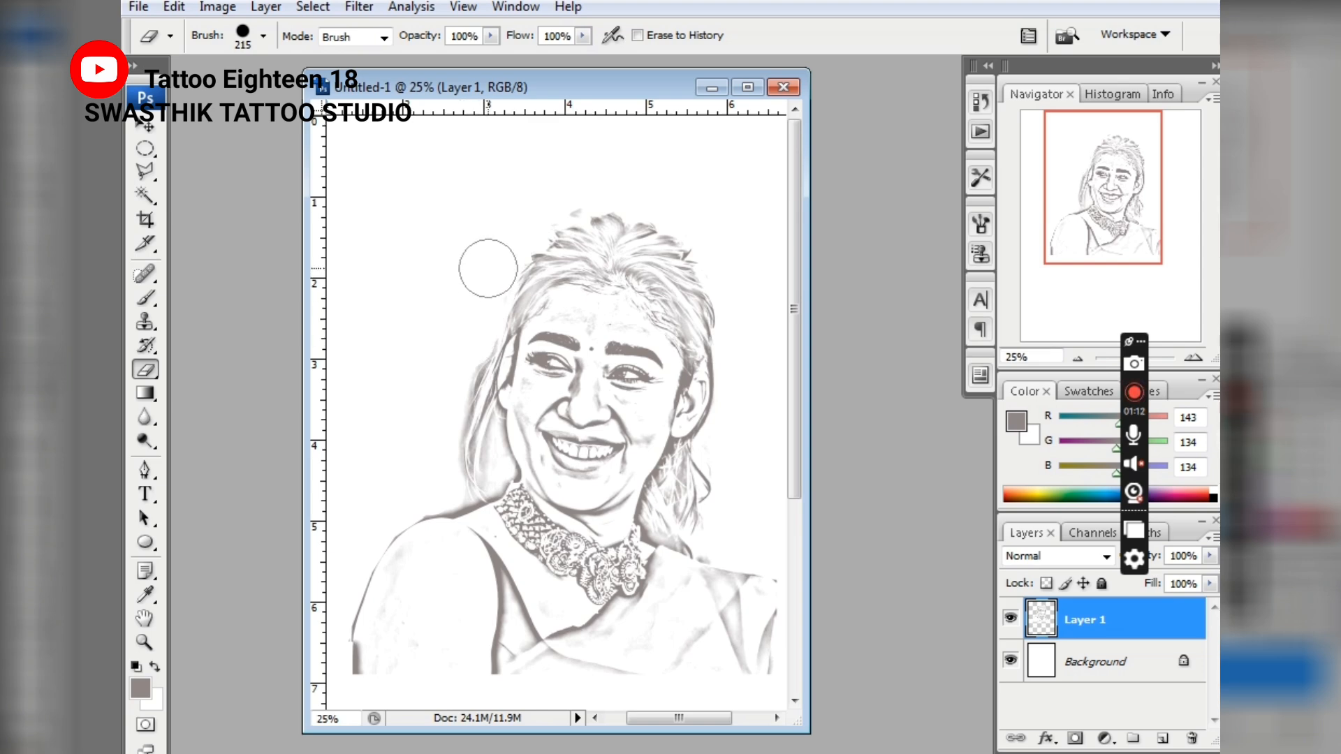
{"action": "left_click", "coordinate": [567, 194]}
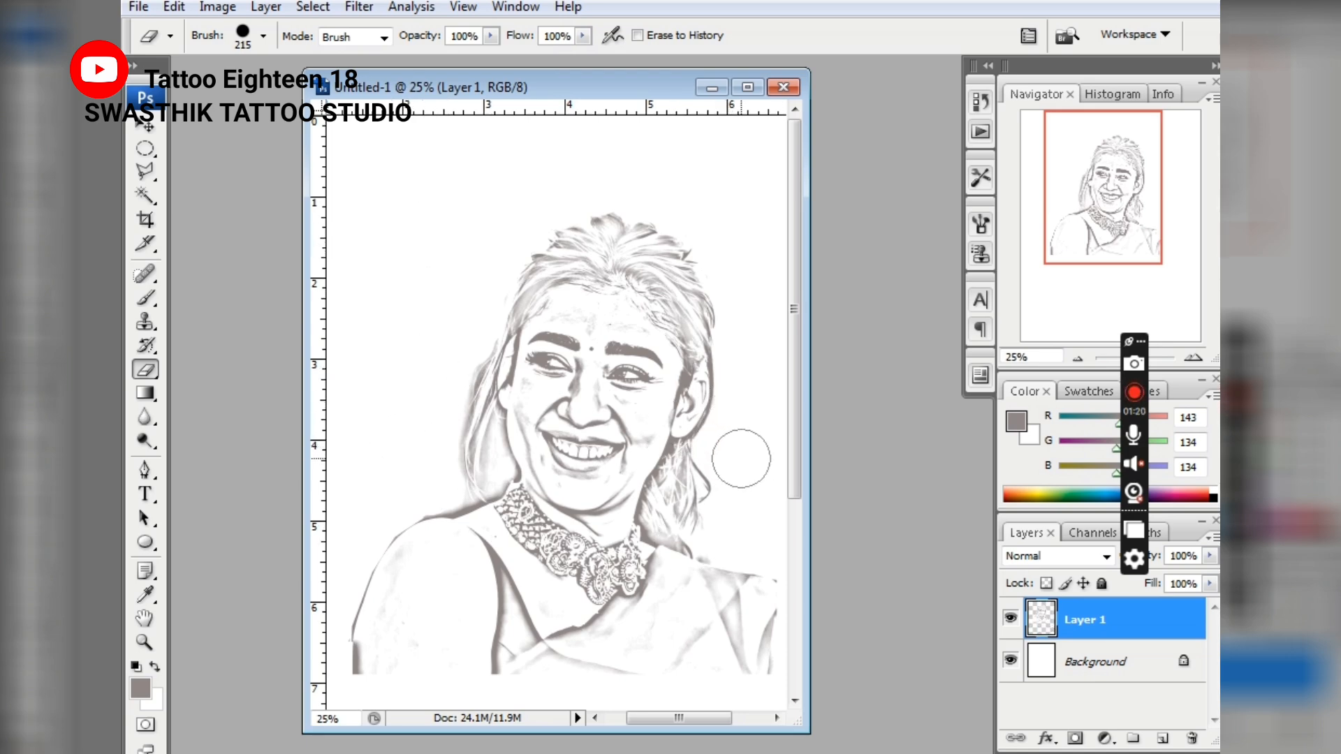
Step: Move the line-art portrait up on the page and scale it down proportionally to about 74.8%
{"action": "left_click", "coordinate": [145, 126]}
{"action": "left_click_drag", "start_coordinate": [569, 414], "coordinate": [551, 351]}
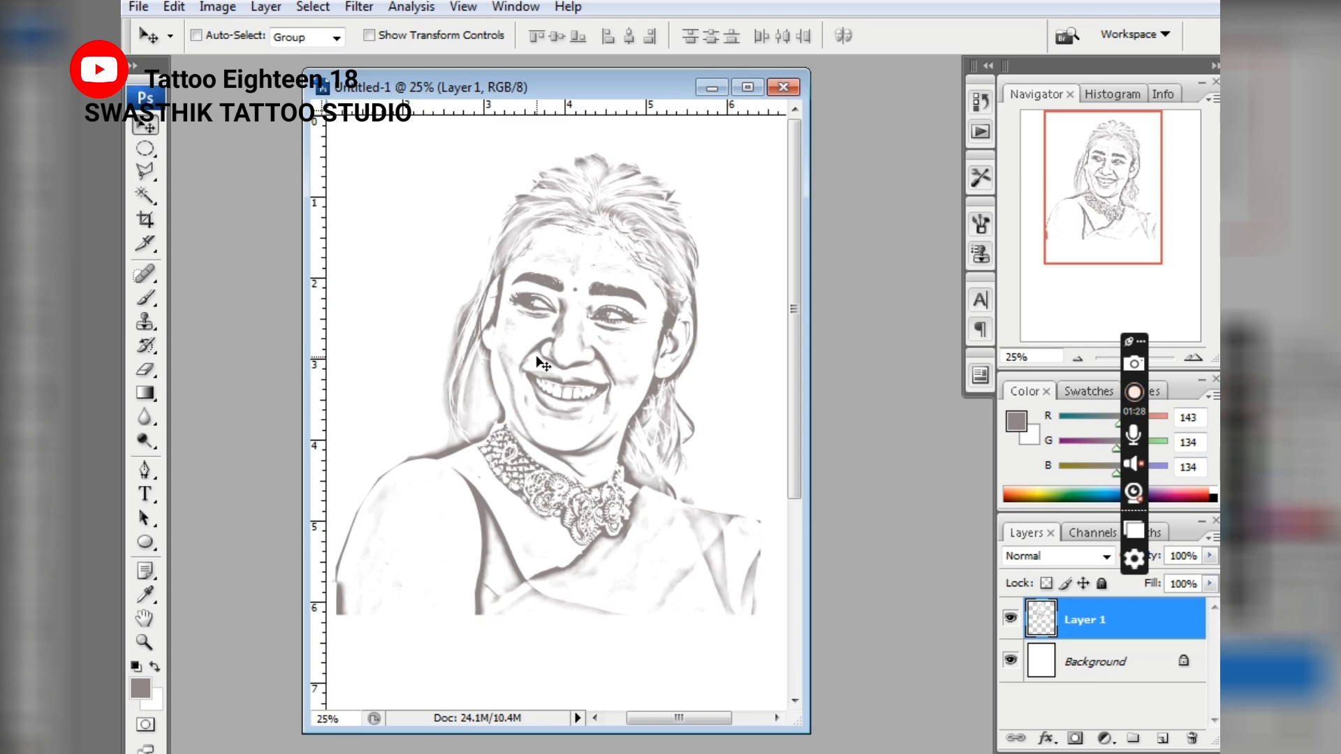
{"action": "key", "text": "ctrl+t"}
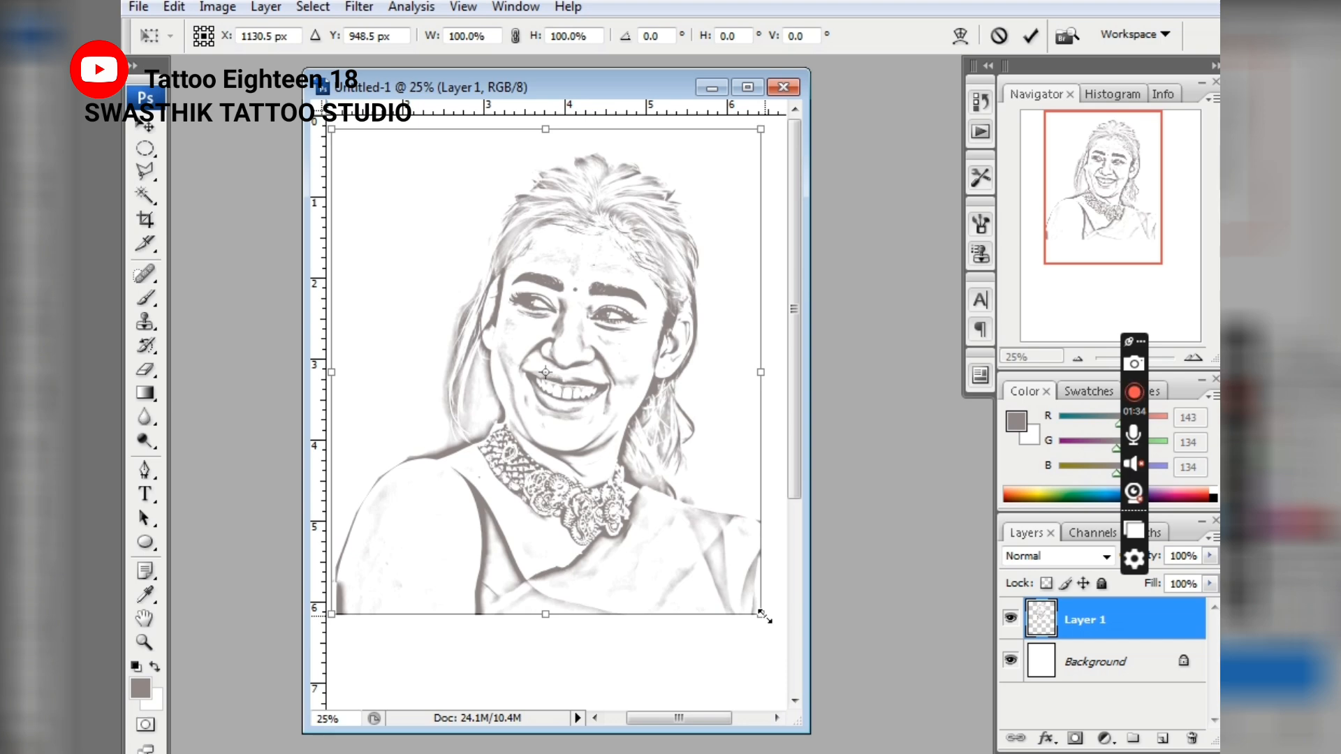
{"action": "left_click_drag", "start_coordinate": [764, 610], "coordinate": [665, 482]}
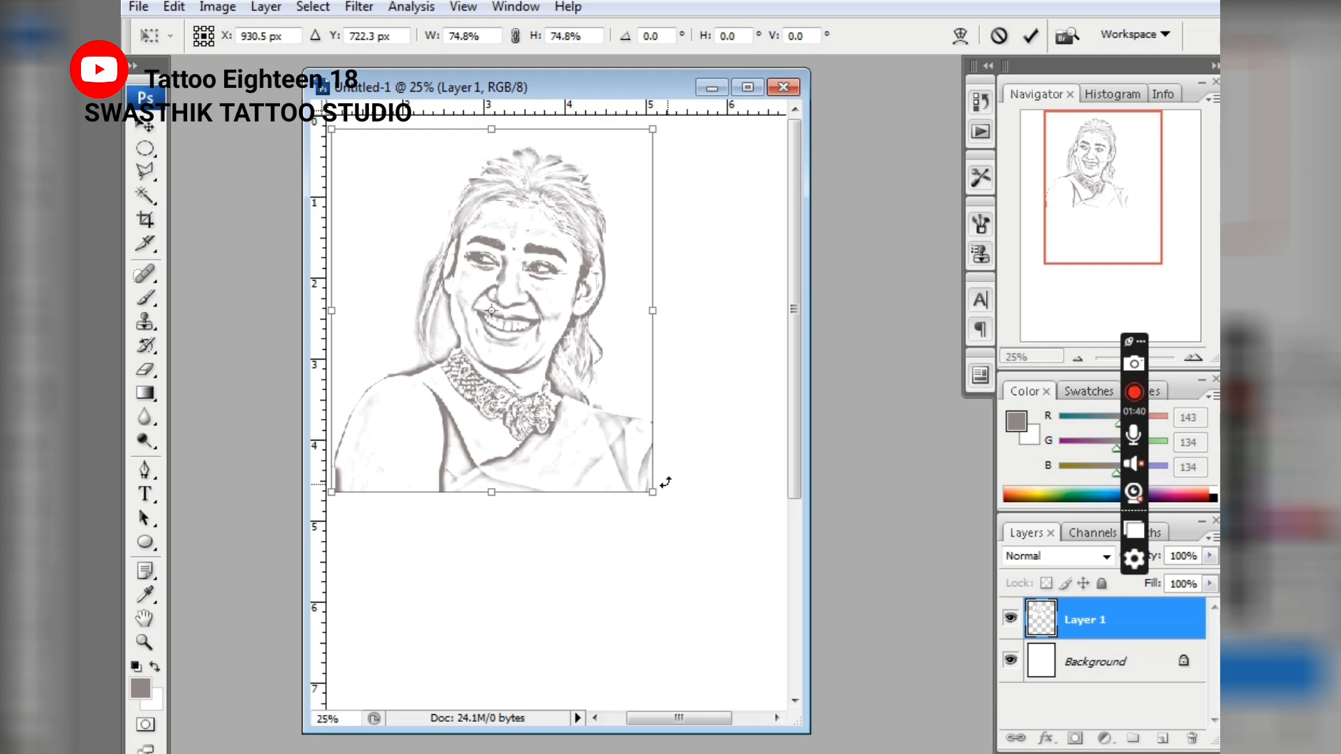
{"action": "key", "text": "Return"}
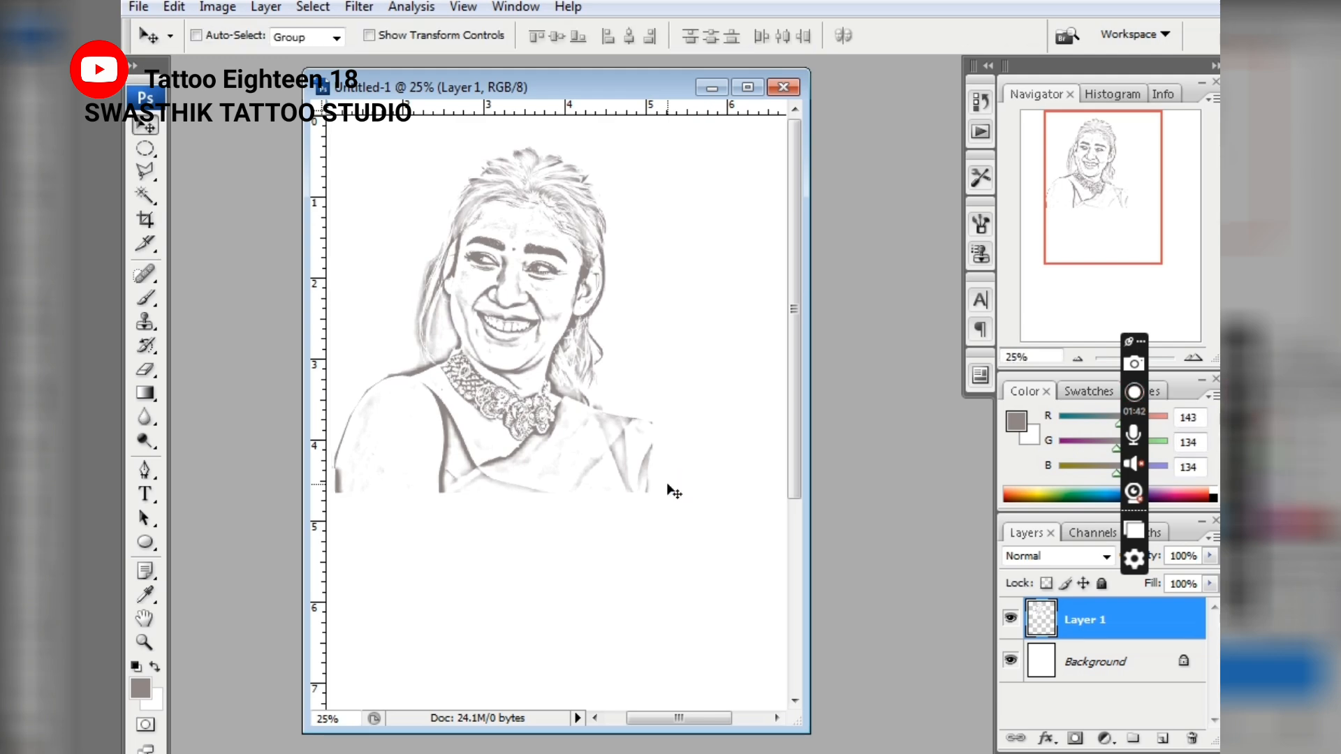
Step: Move the reduced portrait into the page's upper-left corner, nudging it up until the hair nearly reaches the top edge
{"action": "left_click_drag", "start_coordinate": [538, 367], "coordinate": [533, 352]}
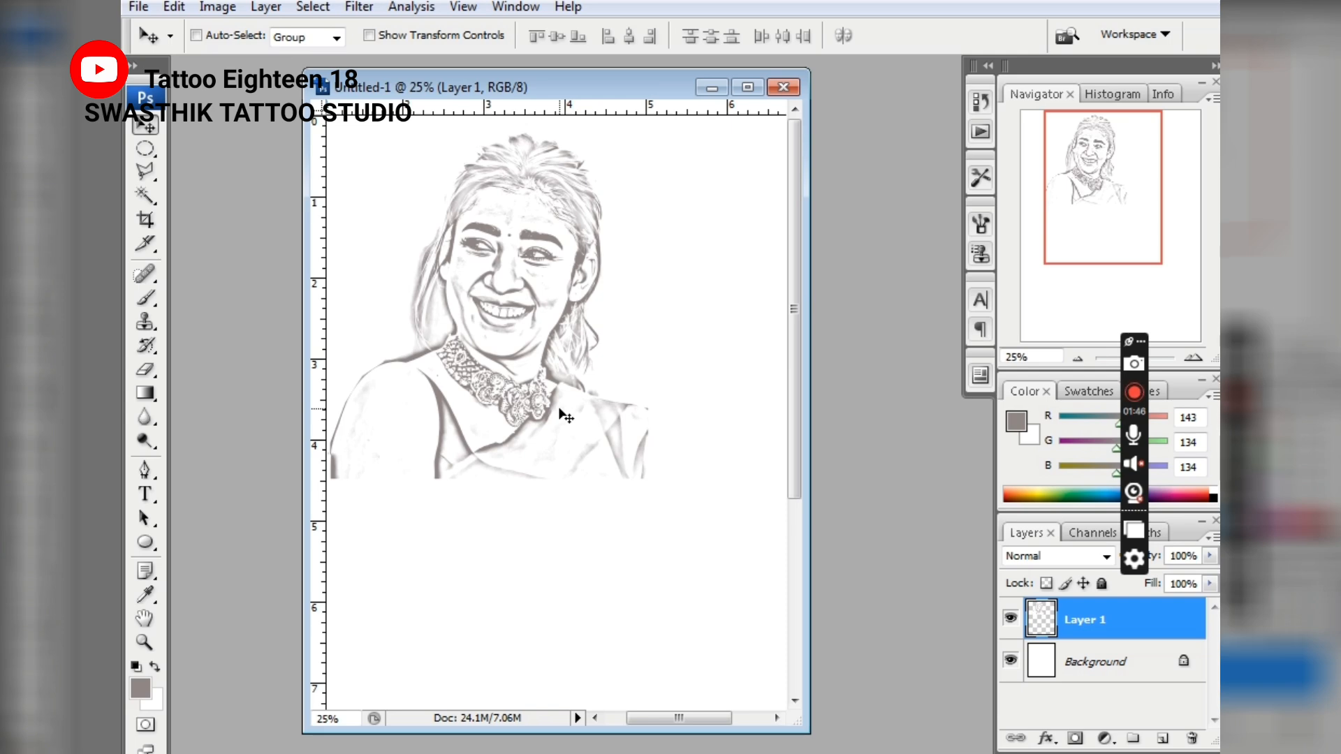
{"action": "key", "text": "Up"}
{"action": "key", "text": "Up"}
{"action": "key", "text": "Up"}
{"action": "key", "text": "Up"}
{"action": "key", "text": "Up"}
{"action": "key", "text": "Up"}
{"action": "key", "text": "Up"}
{"action": "key", "text": "Up"}
{"action": "key", "text": "Up"}
{"action": "key", "text": "Up"}
{"action": "key", "text": "Up"}
{"action": "key", "text": "Up"}
{"action": "key", "text": "Up"}
{"action": "key", "text": "Up"}
{"action": "key", "text": "Up"}
{"action": "key", "text": "Up"}
{"action": "key", "text": "Up"}
{"action": "key", "text": "Up"}
{"action": "key", "text": "Up"}
{"action": "key", "text": "Up"}
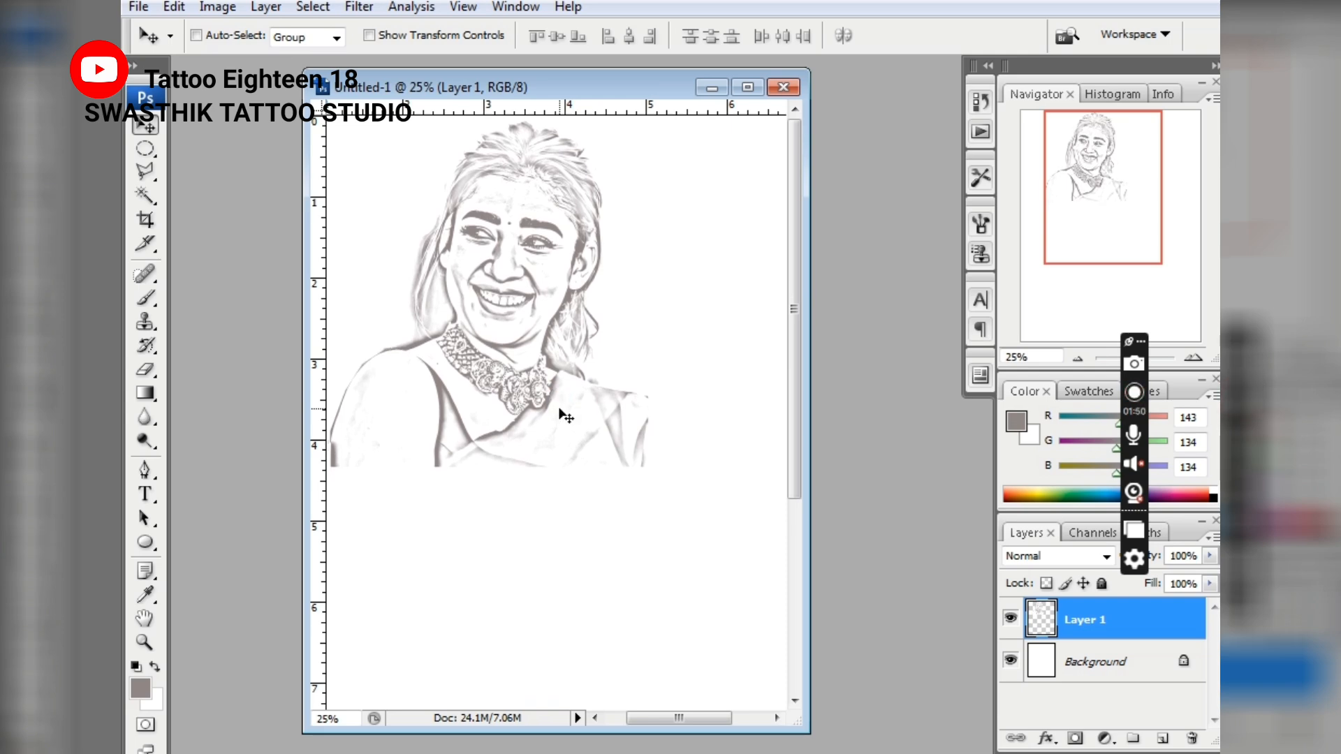
Step: Scale the portrait up proportionally to about 136.6%, keeping its upper-left corner fixed
{"action": "key", "text": "ctrl+t"}
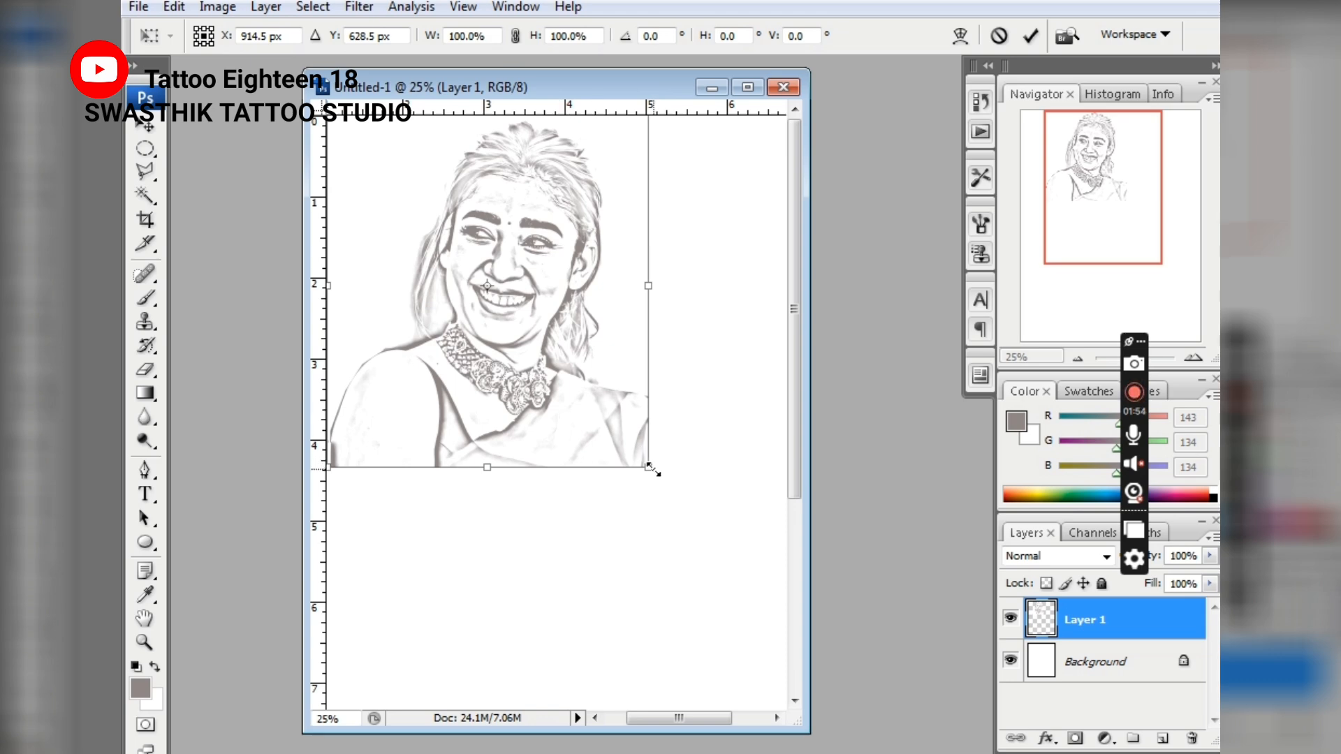
{"action": "left_click_drag", "start_coordinate": [655, 478], "coordinate": [748, 614]}
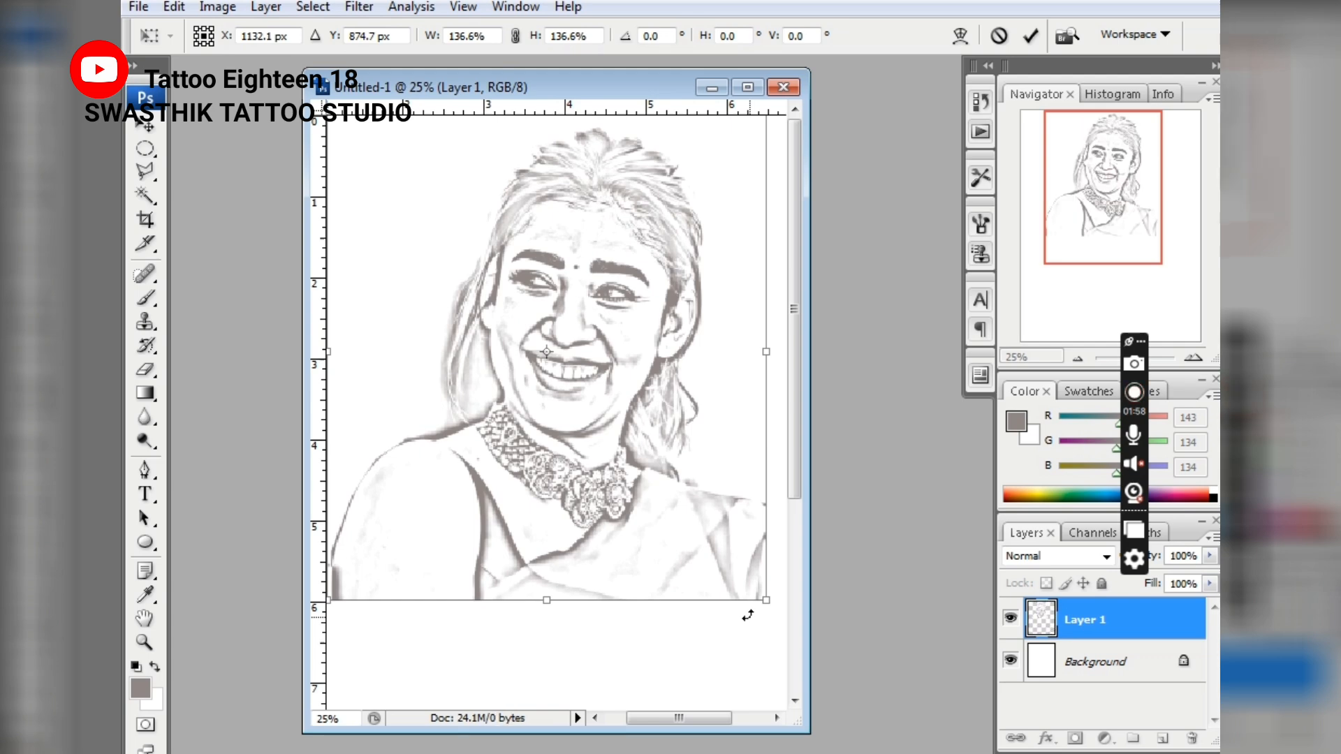
{"action": "key", "text": "Return"}
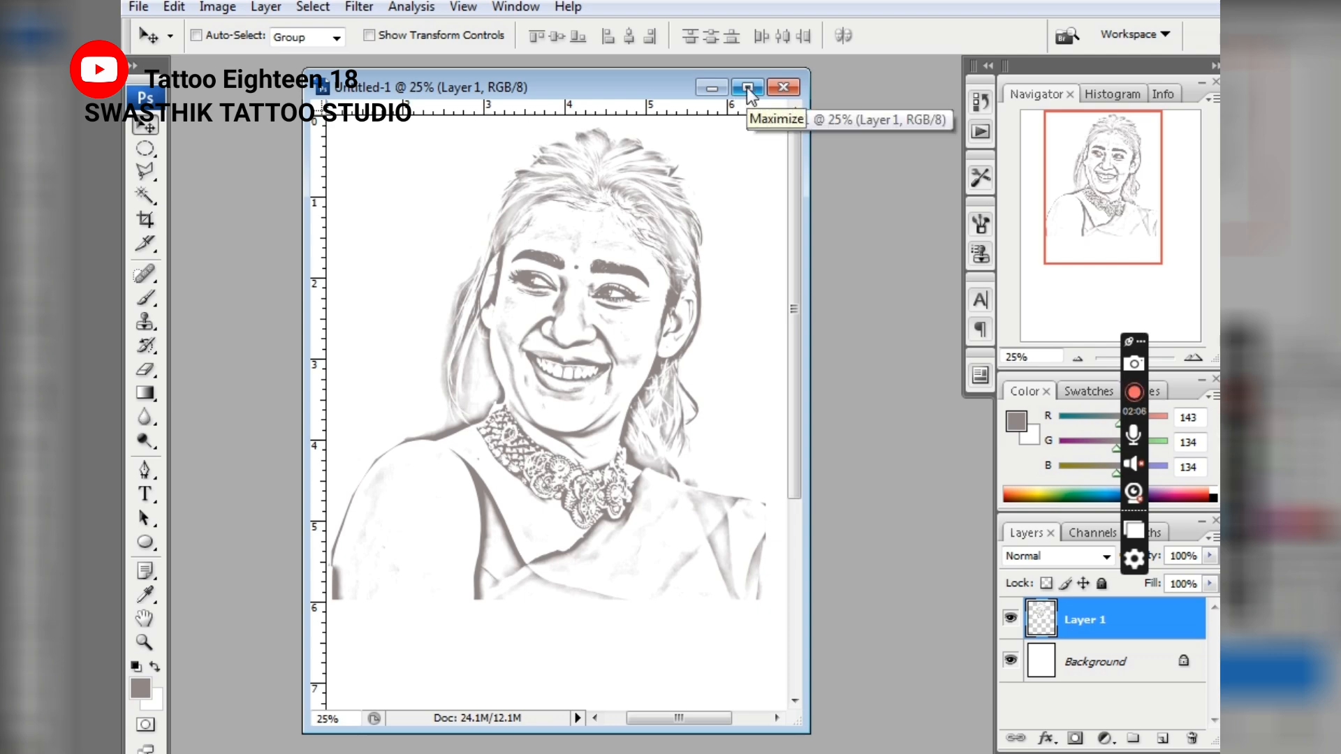
Step: Start saving a copy of the portrait stencil in the Studio Clients folder with the format set to JPEG
{"action": "left_click", "coordinate": [139, 9]}
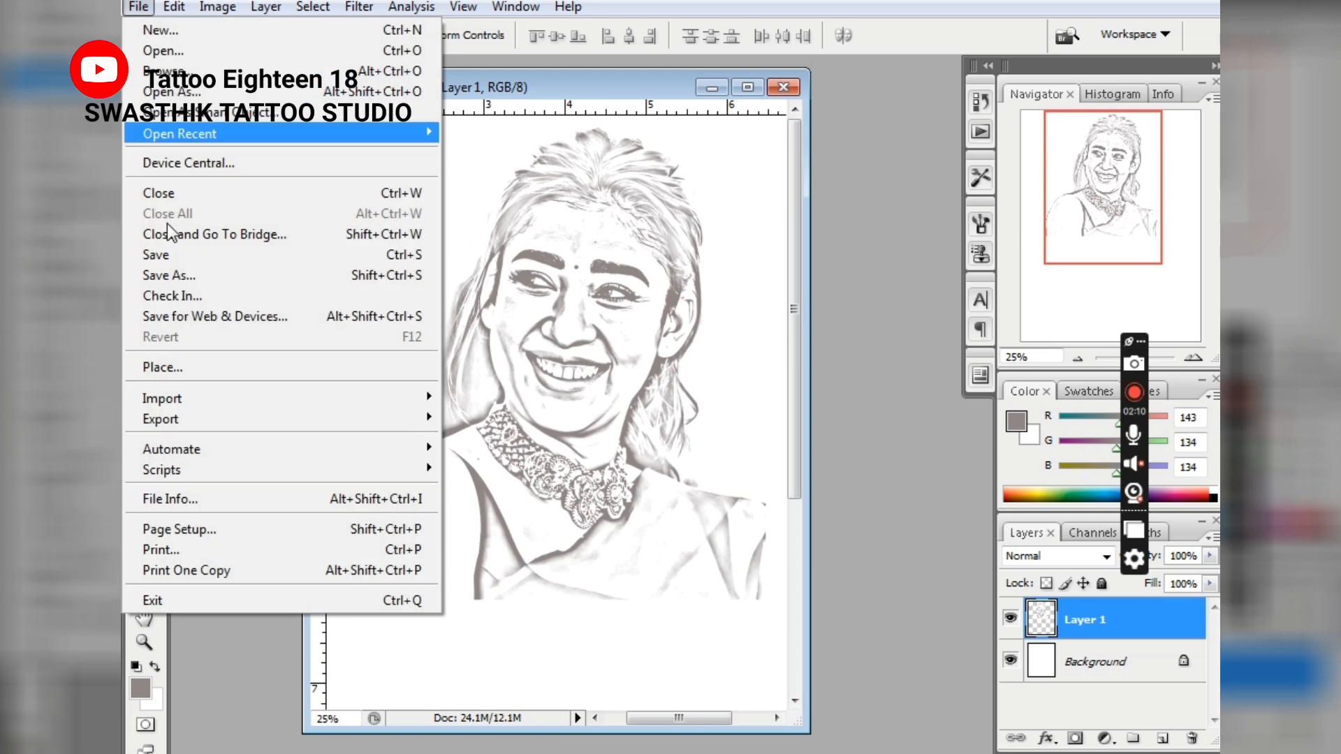
{"action": "left_click", "coordinate": [202, 275]}
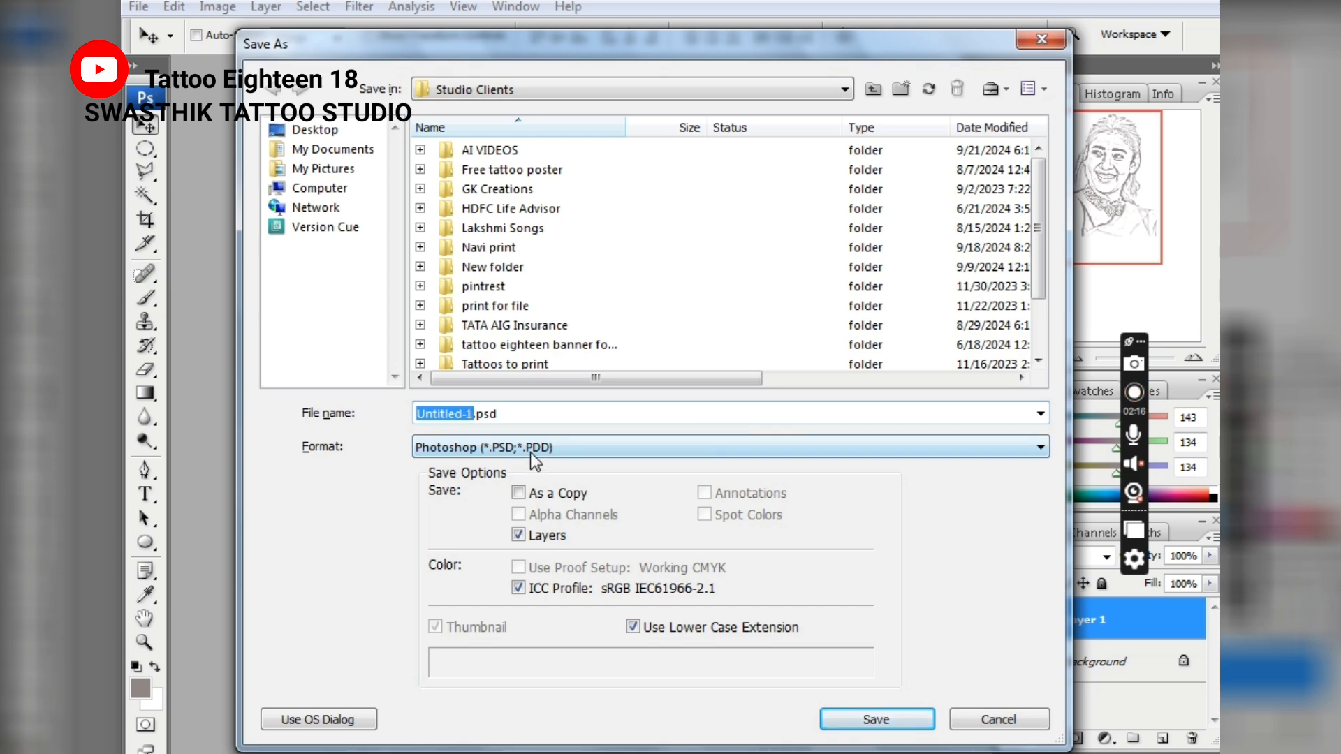
{"action": "left_click", "coordinate": [550, 449]}
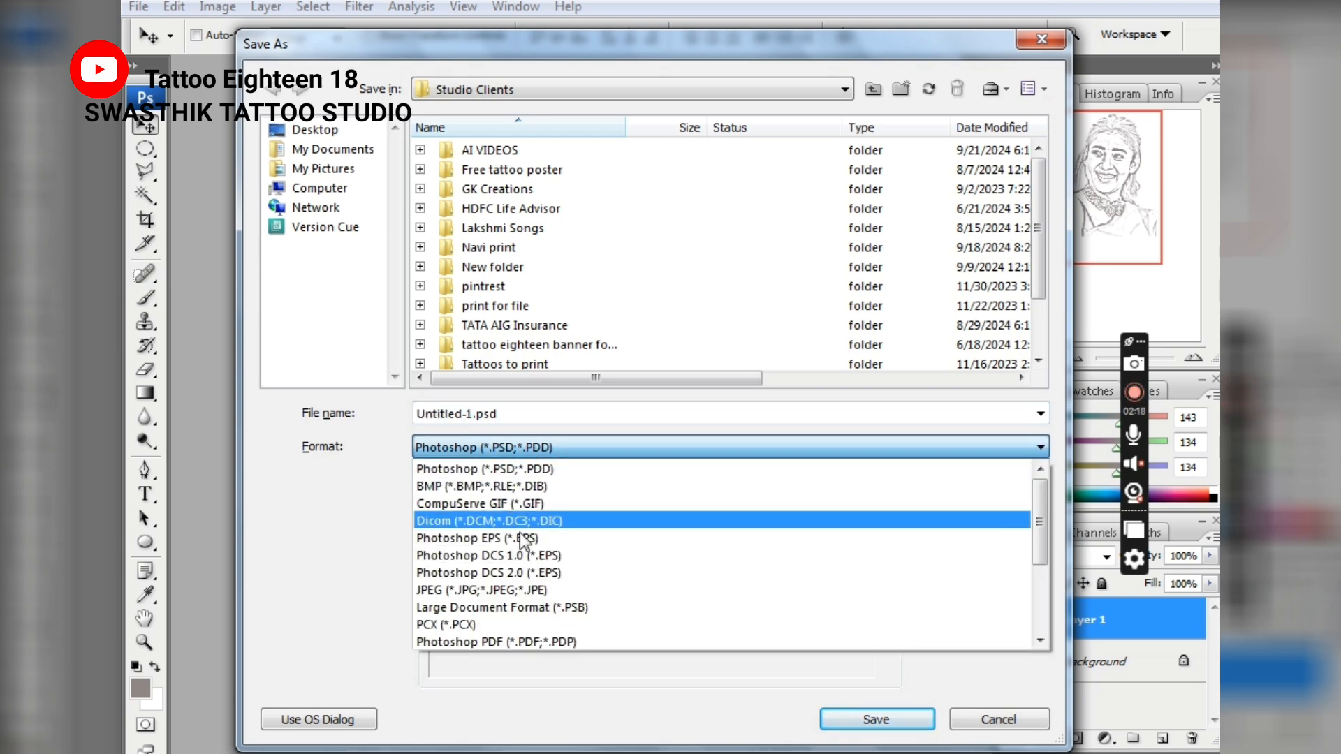
{"action": "left_click", "coordinate": [517, 589]}
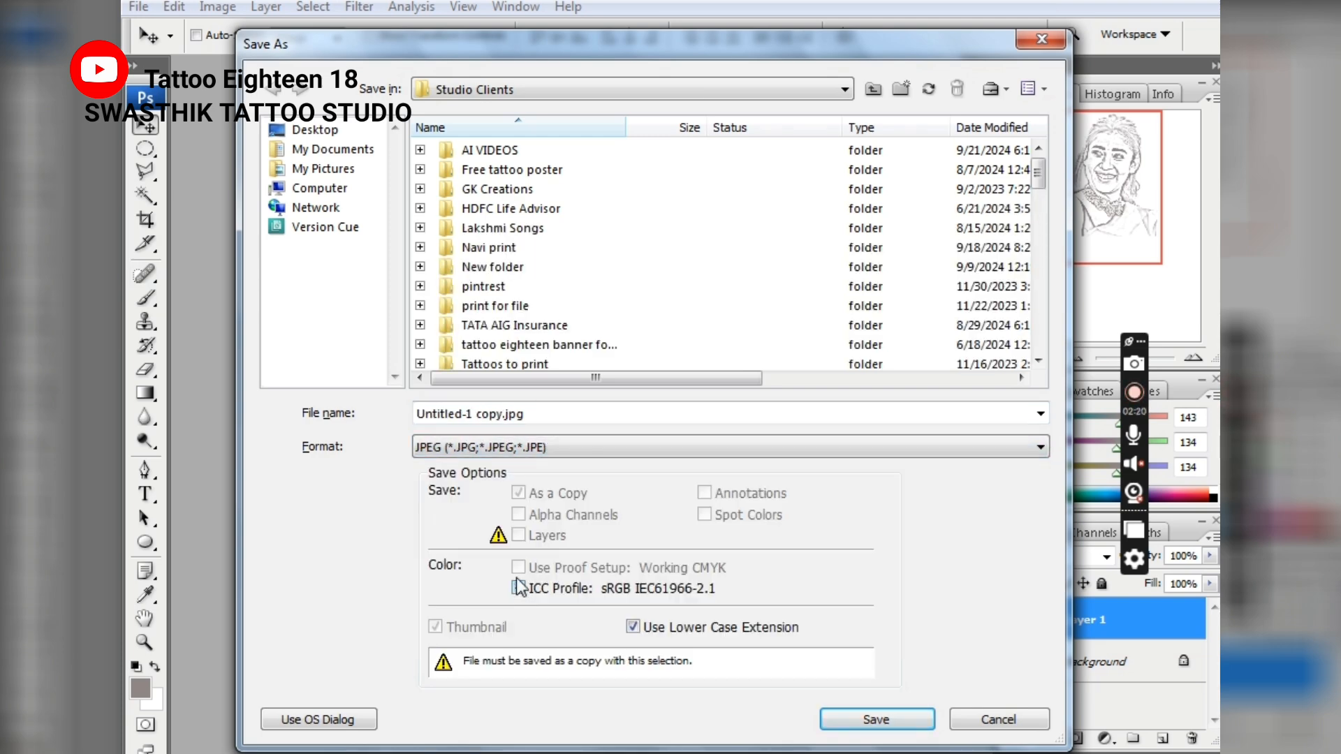
Step: Examine the file formats available for saving the stencil, from Photoshop PSD through TIFF
{"action": "left_click", "coordinate": [585, 447]}
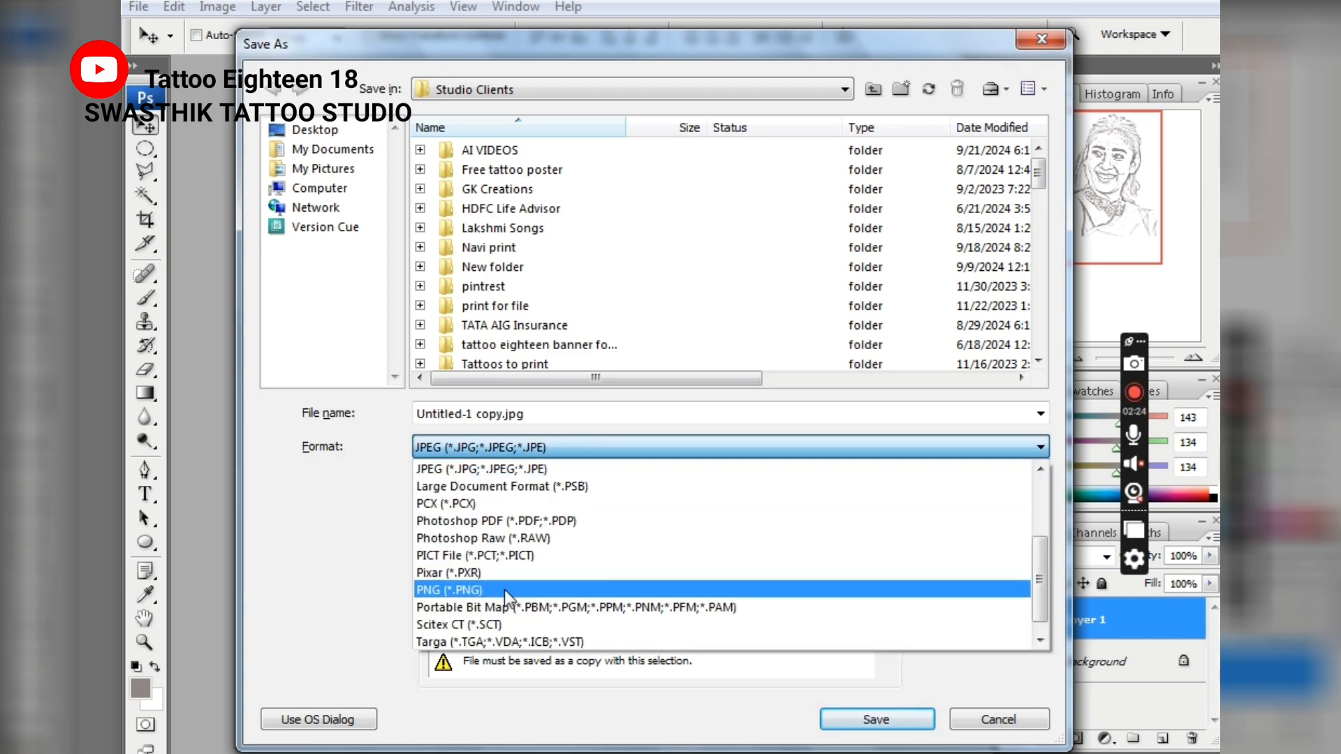
{"action": "scroll", "coordinate": [562, 508], "scroll_direction": "up", "scroll_amount": 3}
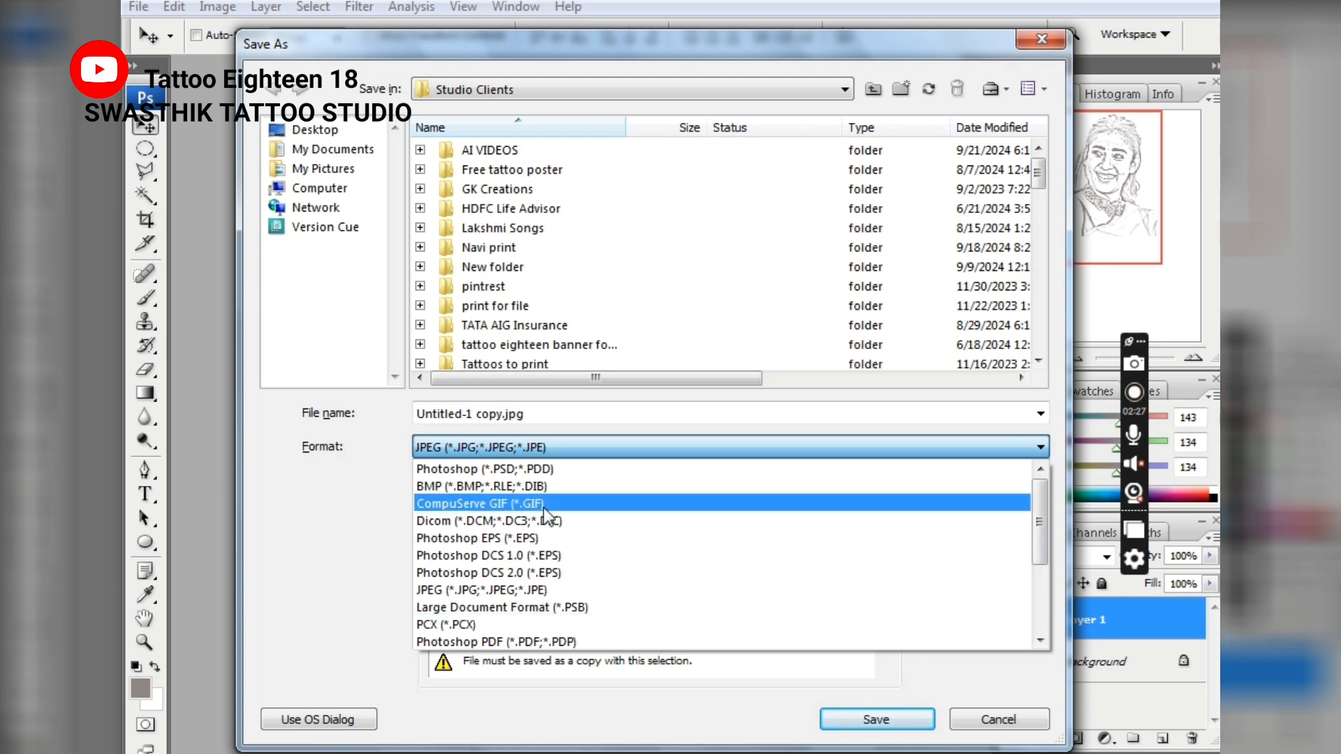
{"action": "scroll", "coordinate": [580, 573], "scroll_direction": "down", "scroll_amount": 1}
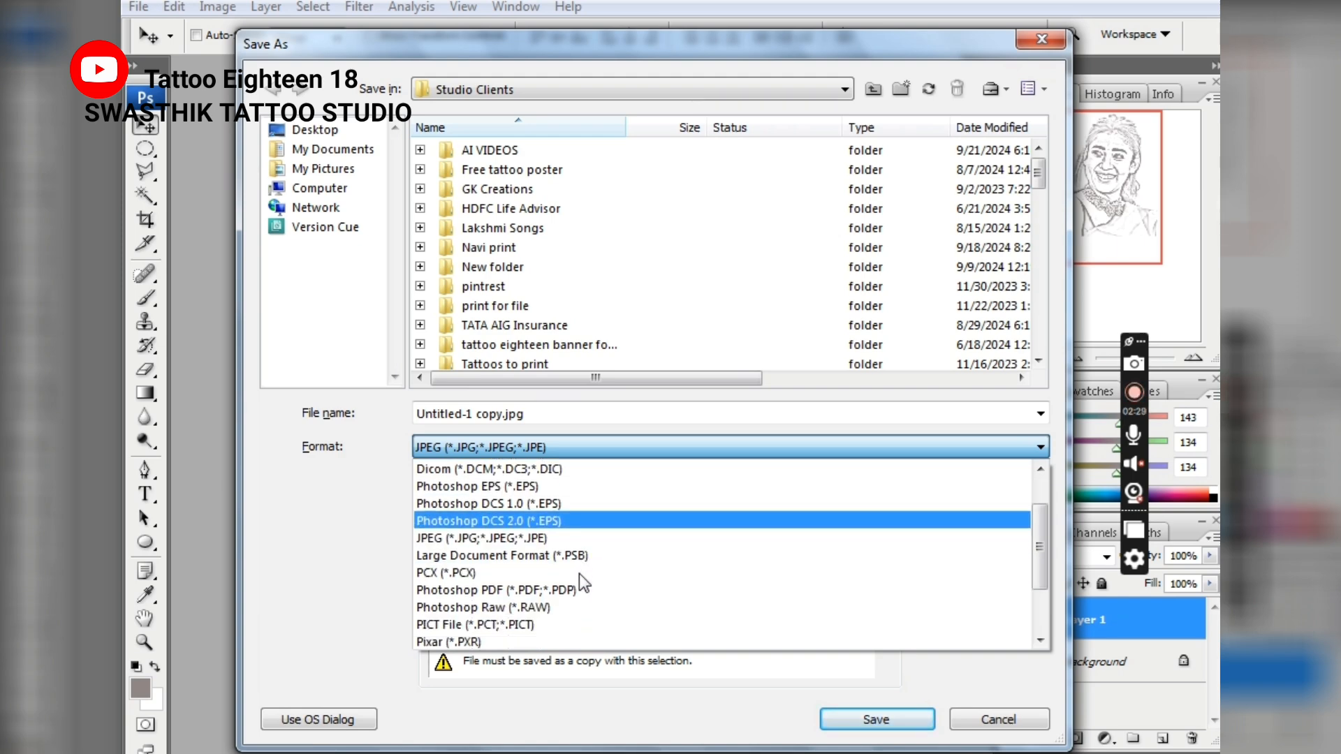
{"action": "scroll", "coordinate": [580, 573], "scroll_direction": "down", "scroll_amount": 1}
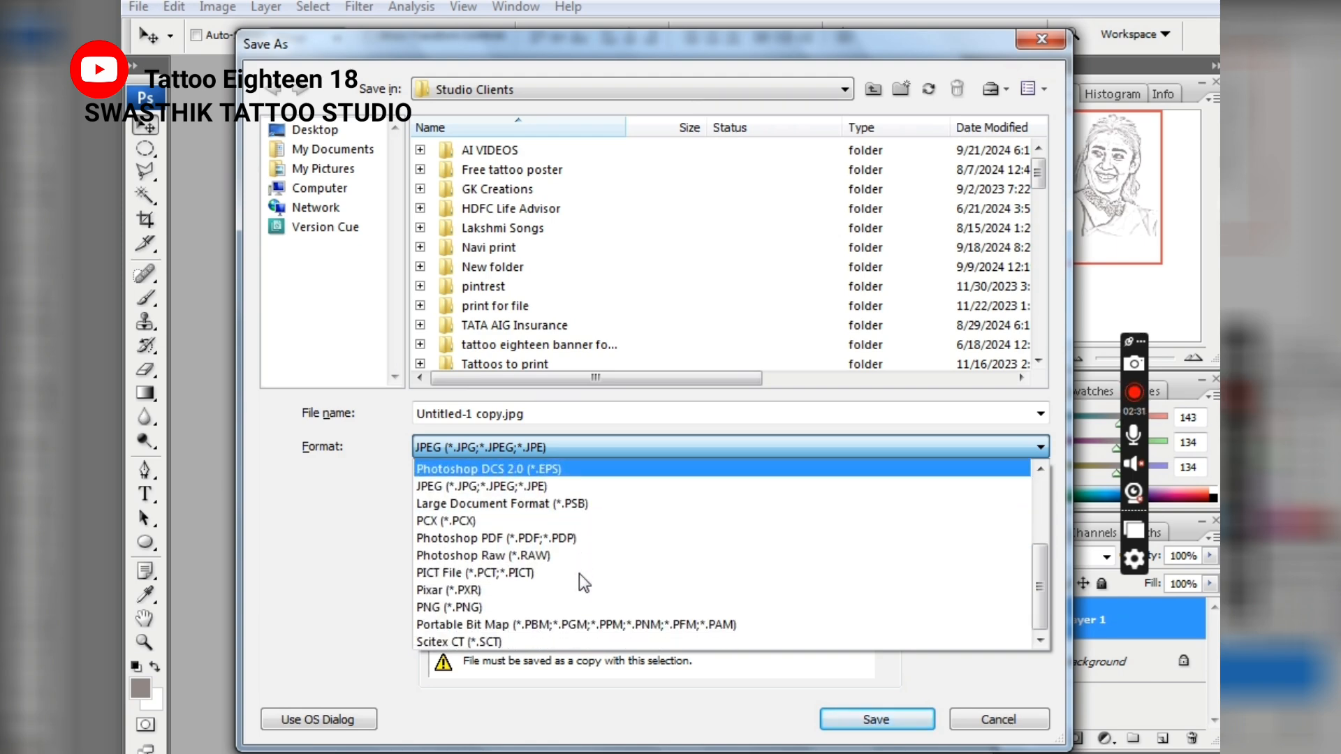
{"action": "scroll", "coordinate": [580, 573], "scroll_direction": "down", "scroll_amount": 1}
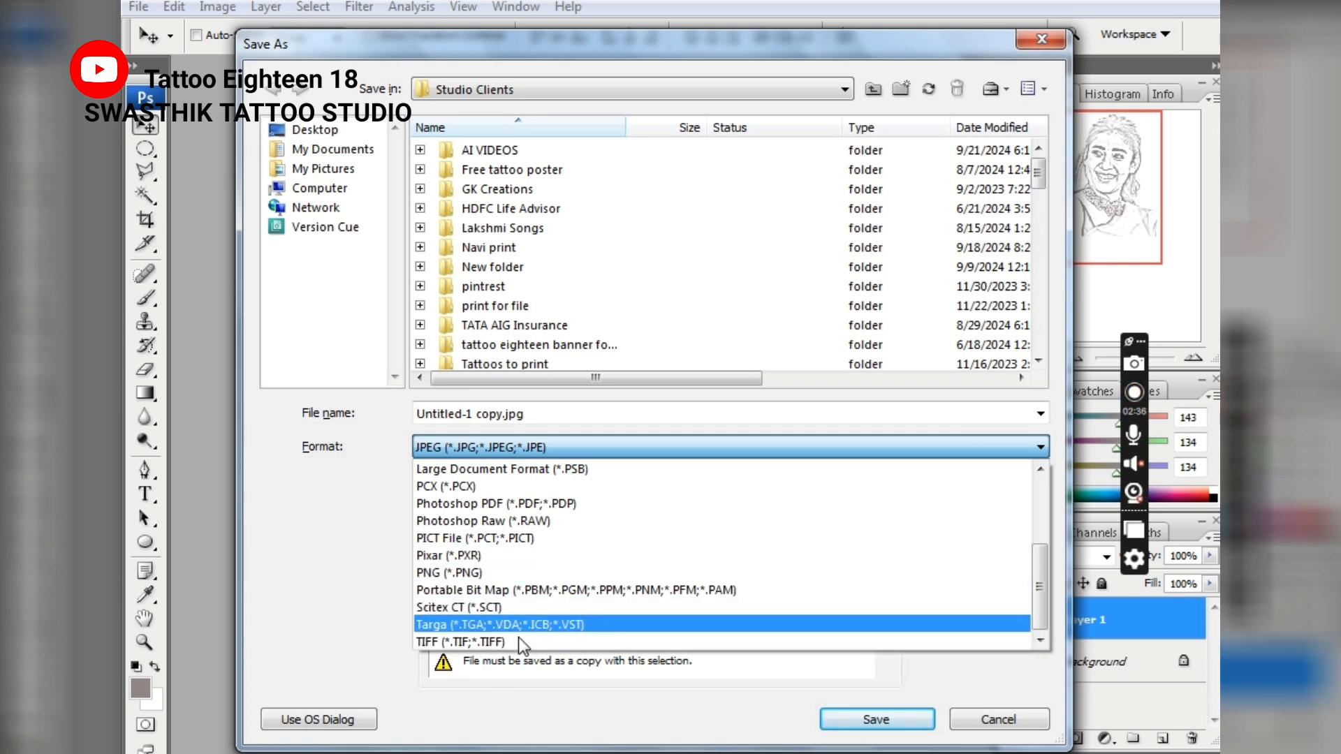
{"action": "scroll", "coordinate": [552, 531], "scroll_direction": "up", "scroll_amount": 1}
{"action": "scroll", "coordinate": [553, 532], "scroll_direction": "up", "scroll_amount": 2}
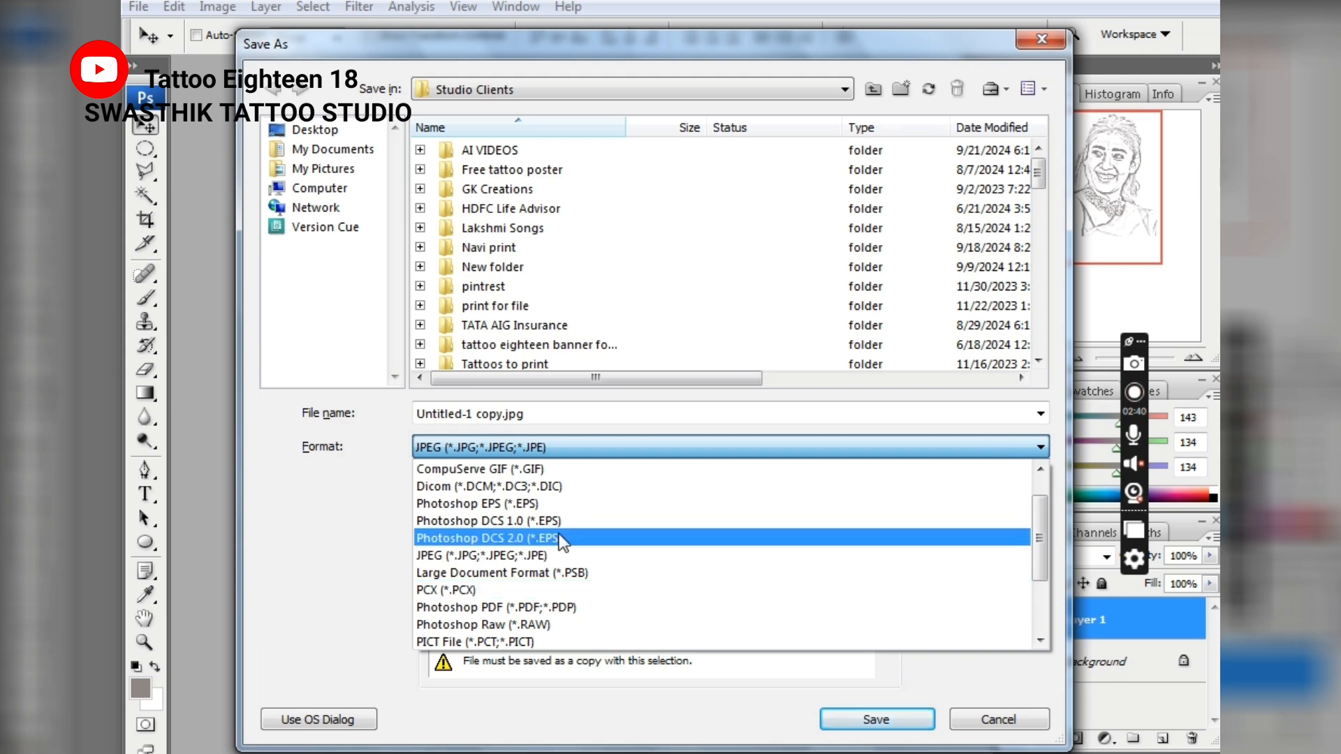
{"action": "scroll", "coordinate": [545, 546], "scroll_direction": "up", "scroll_amount": 1}
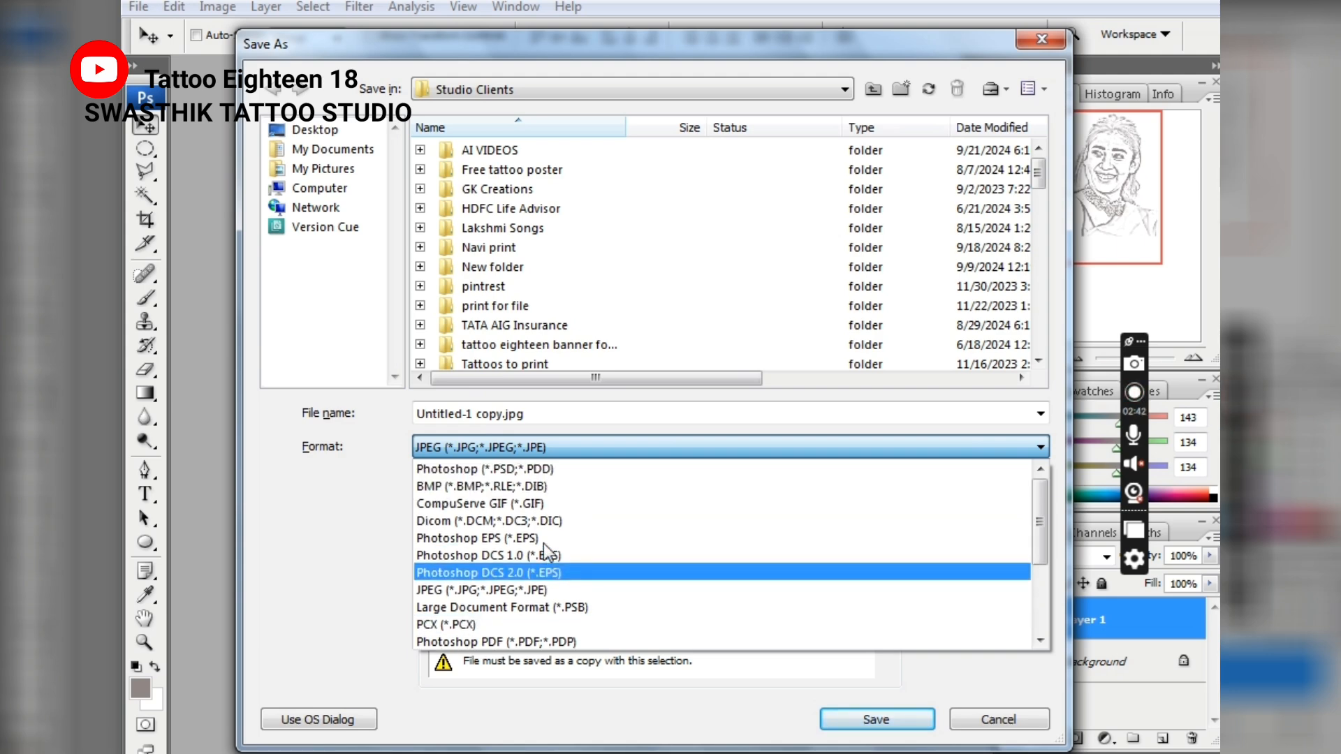
{"action": "scroll", "coordinate": [549, 552], "scroll_direction": "down", "scroll_amount": 1}
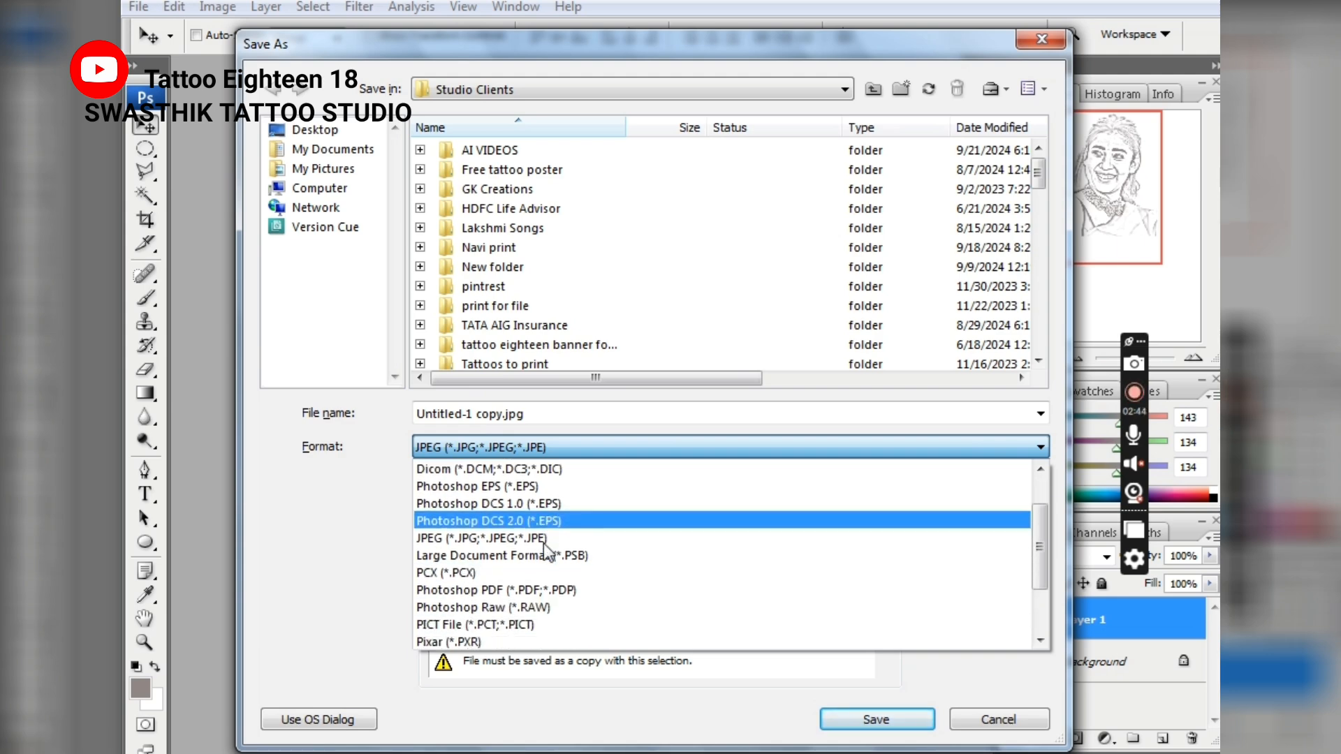
Step: Save the stencil as Untitled-1 copy.jpg in JPEG format with High quality 8 and the Baseline ("Standard") option
{"action": "left_click", "coordinate": [546, 538]}
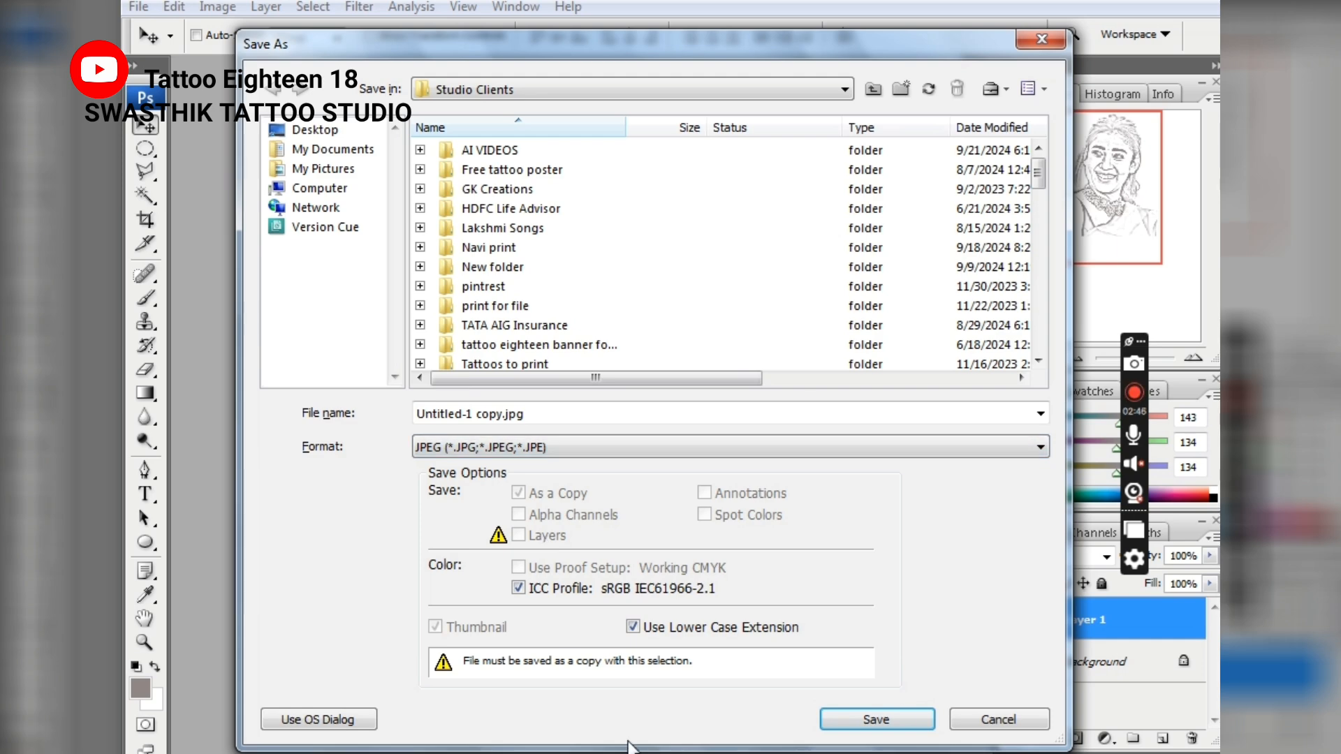
{"action": "left_click", "coordinate": [857, 711]}
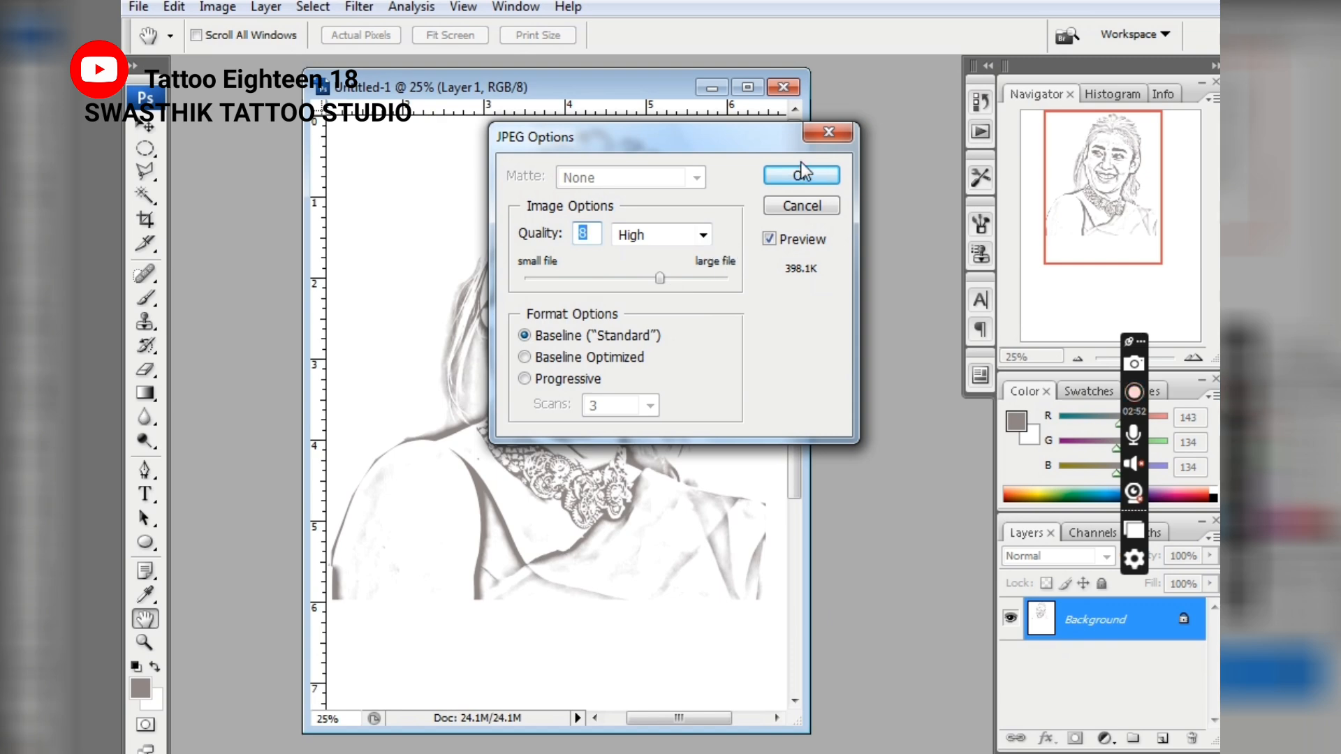
{"action": "left_click", "coordinate": [802, 177]}
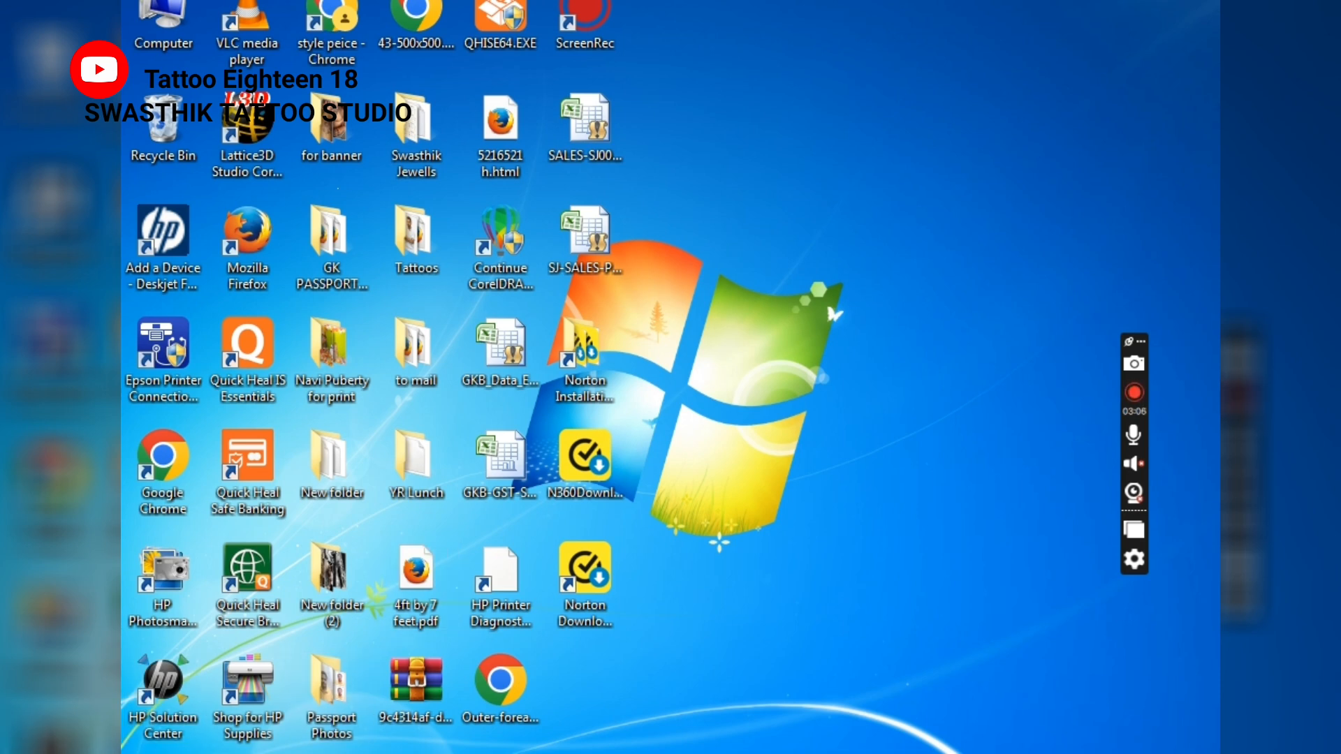
Step: In Windows Explorer, browse to the Studio Clients folder on drive D: and open Untitled-1 copy.jpg in the photo viewer
{"action": "double_click", "coordinate": [168, 24]}
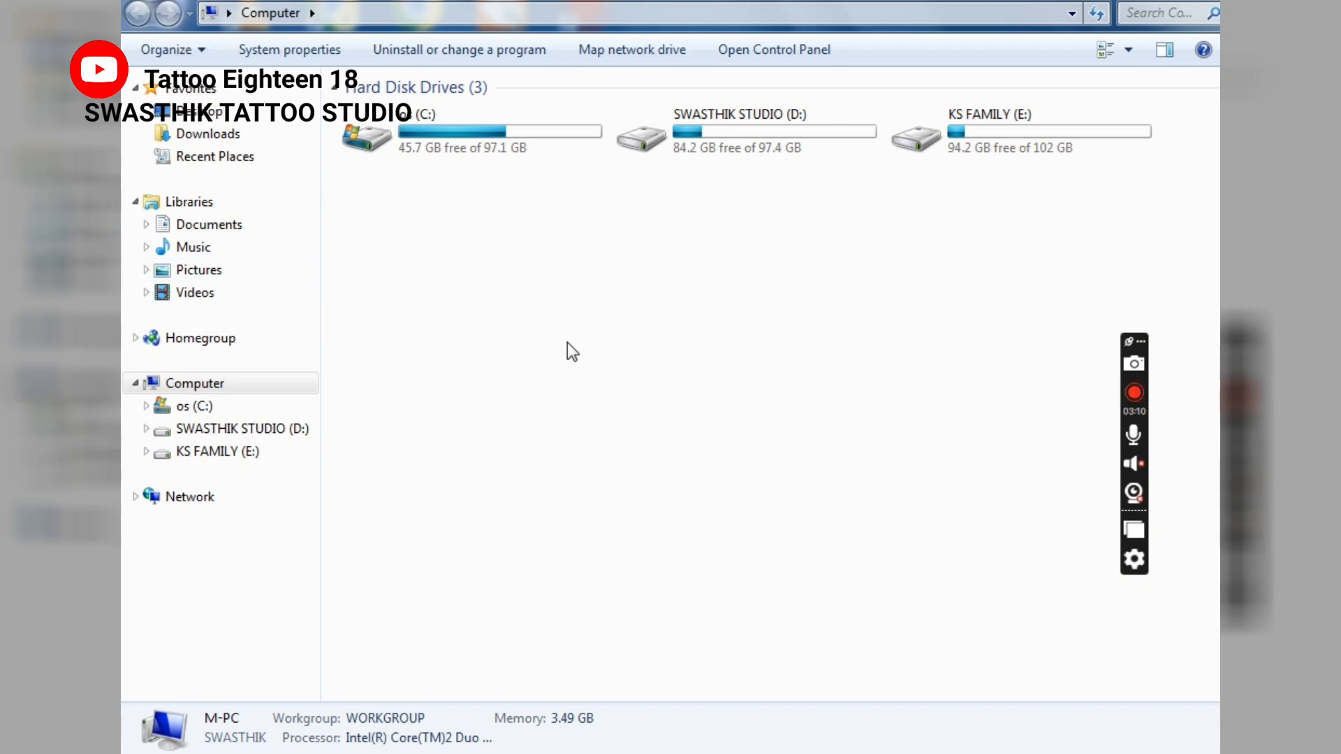
{"action": "left_click", "coordinate": [739, 128]}
{"action": "double_click", "coordinate": [739, 128]}
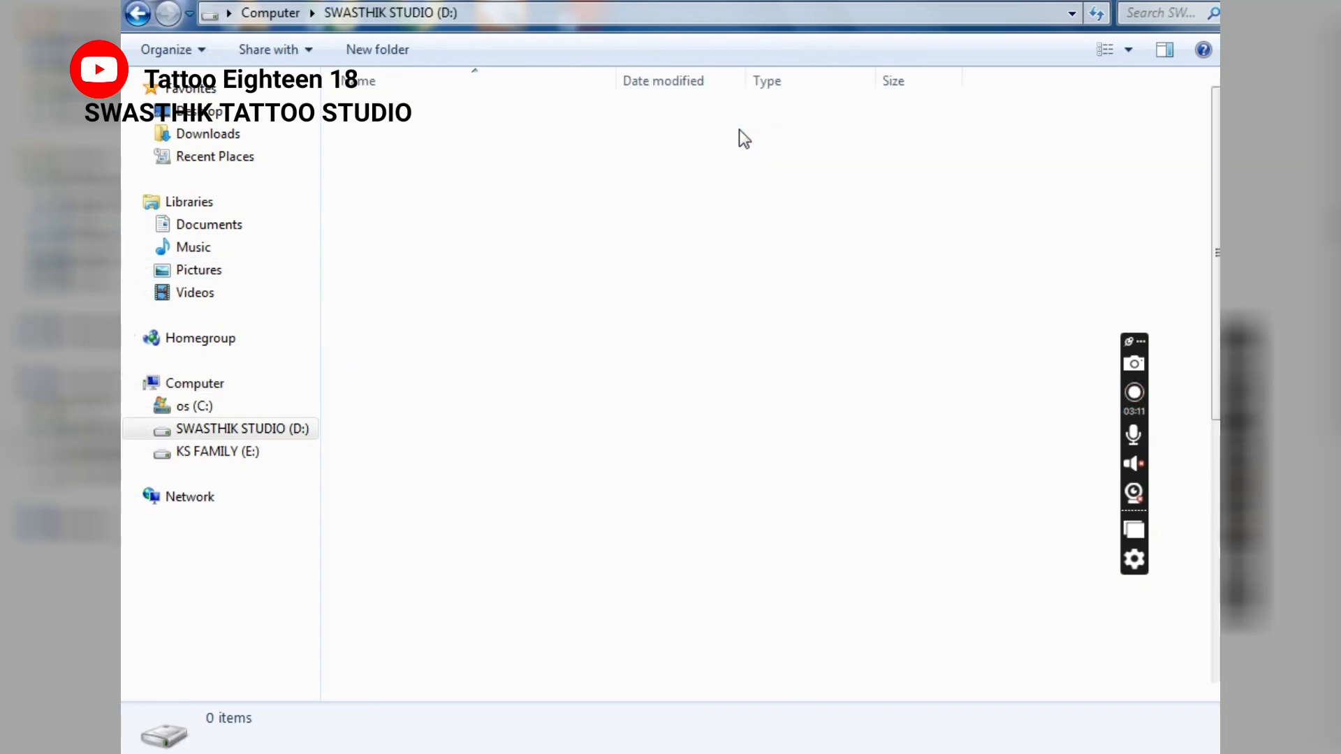
{"action": "scroll", "coordinate": [527, 382], "scroll_direction": "down", "scroll_amount": 3}
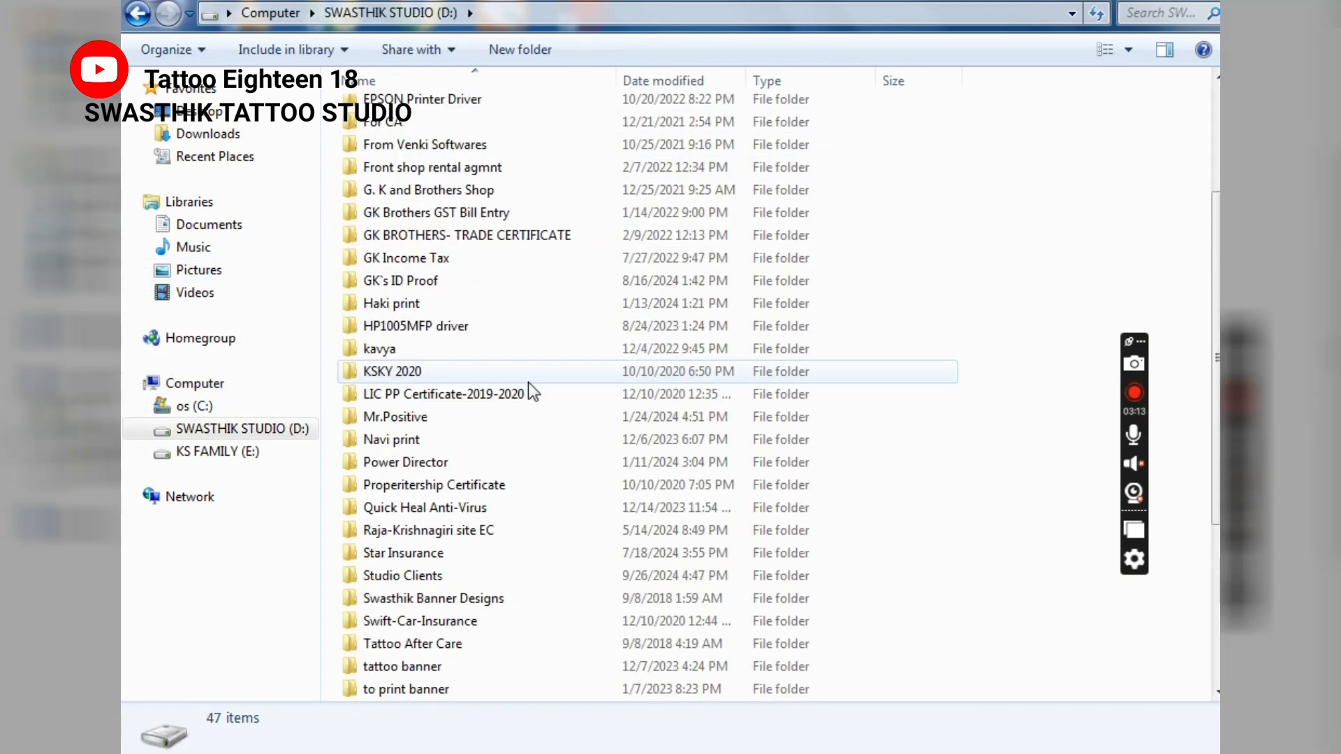
{"action": "scroll", "coordinate": [528, 382], "scroll_direction": "down", "scroll_amount": 3}
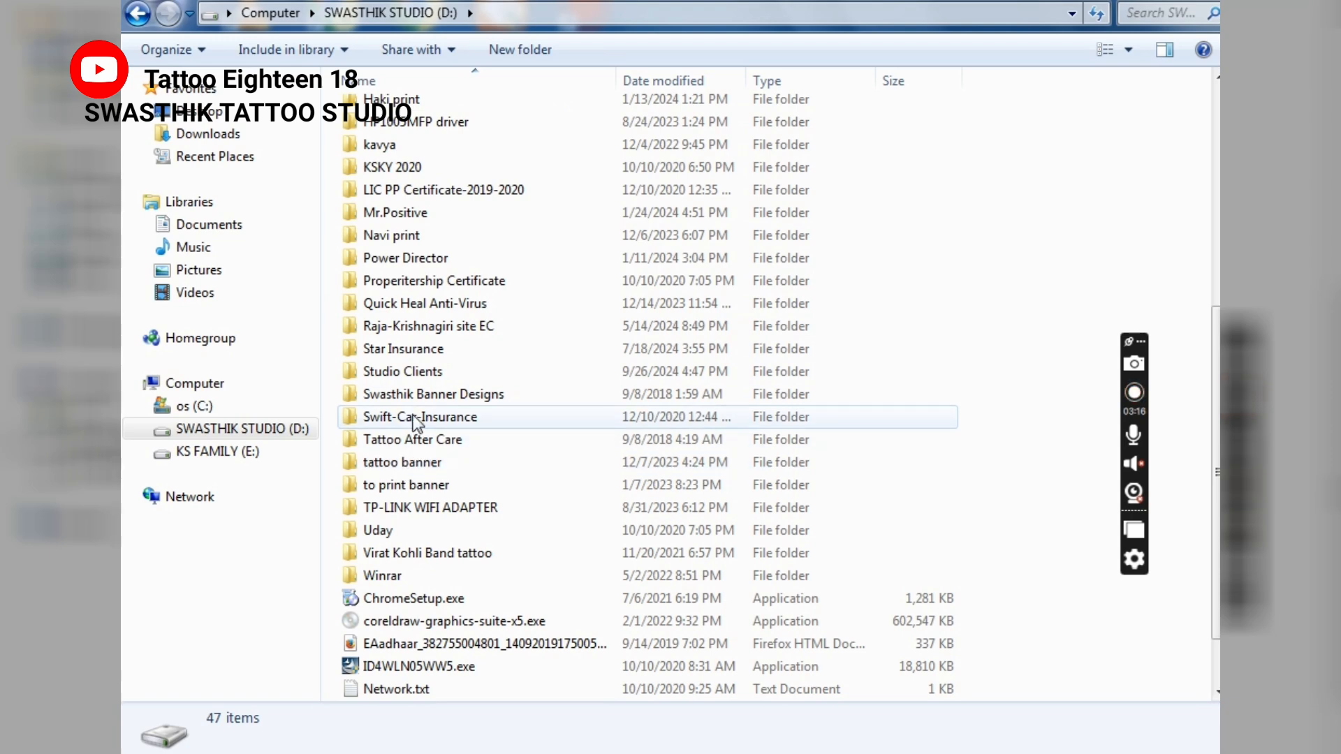
{"action": "double_click", "coordinate": [409, 374]}
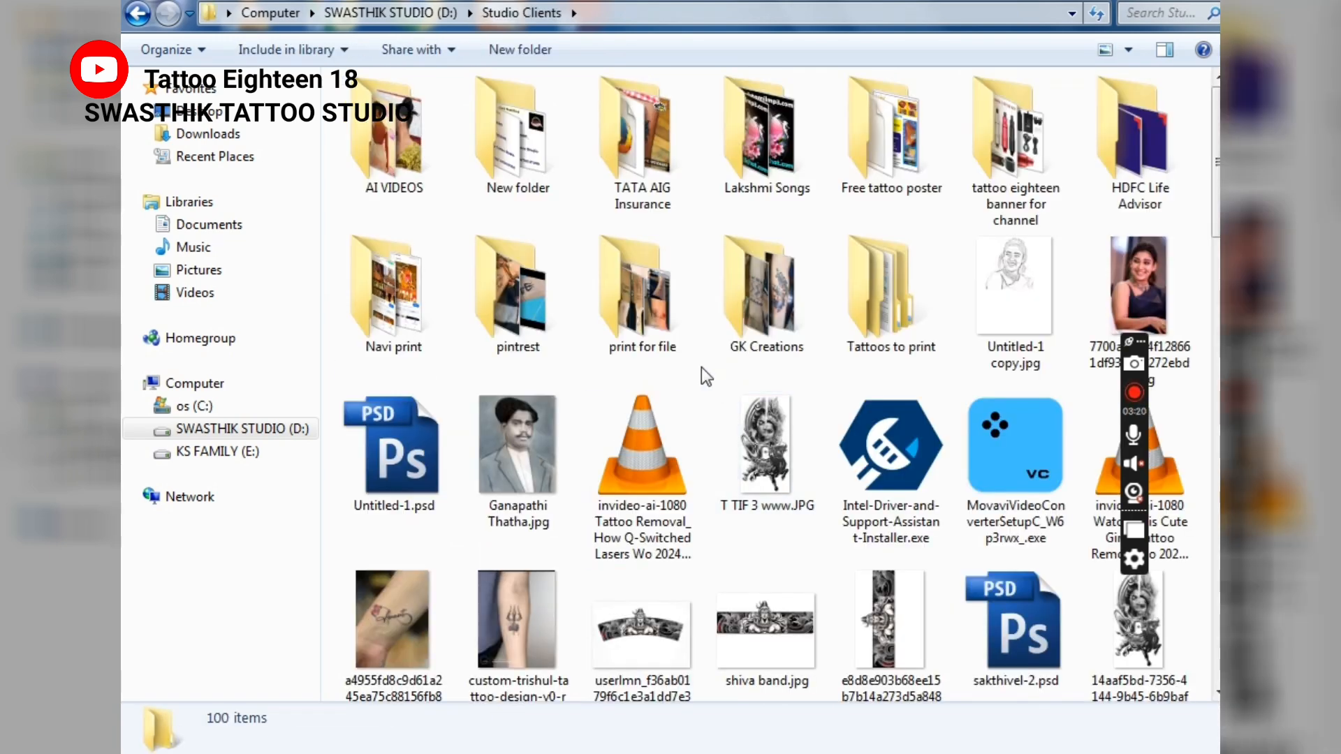
{"action": "left_click", "coordinate": [1005, 309]}
{"action": "double_click", "coordinate": [1004, 309]}
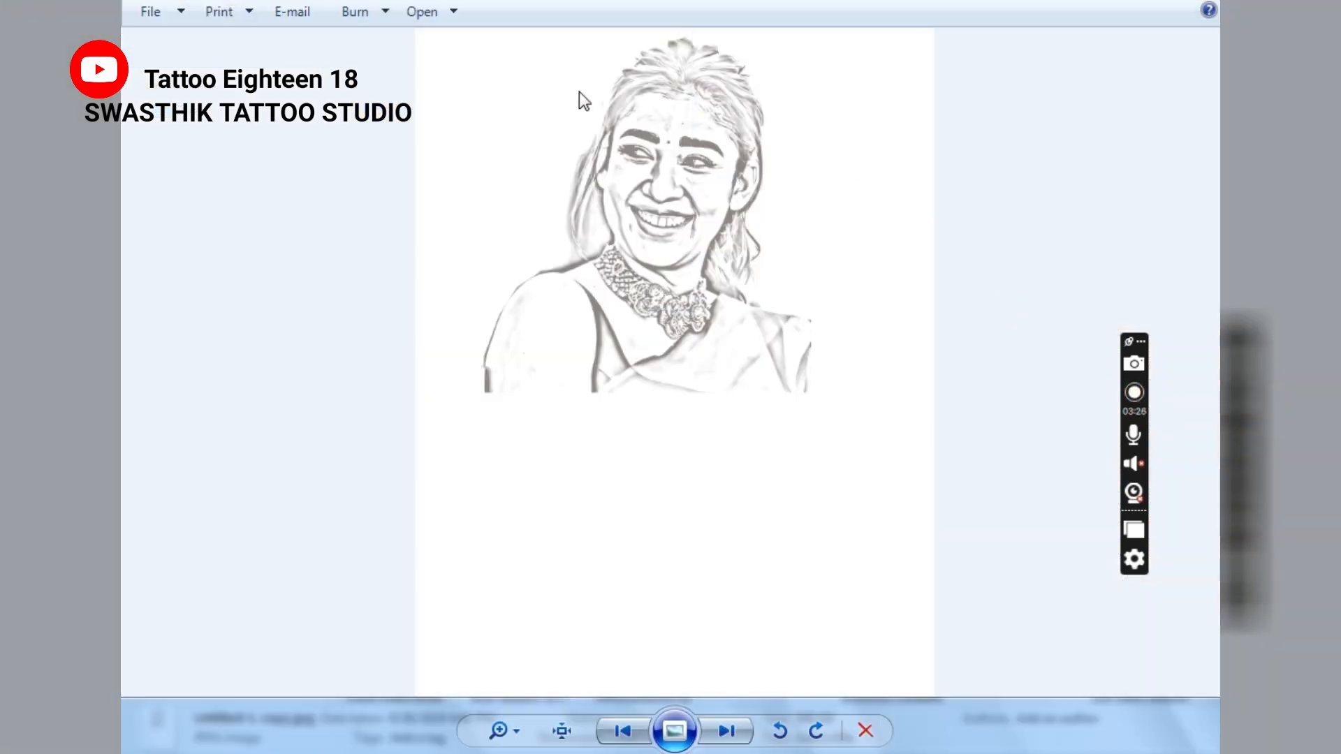
Step: Open the print settings for the stencil picture and turn off Fit picture to frame
{"action": "left_click", "coordinate": [215, 13]}
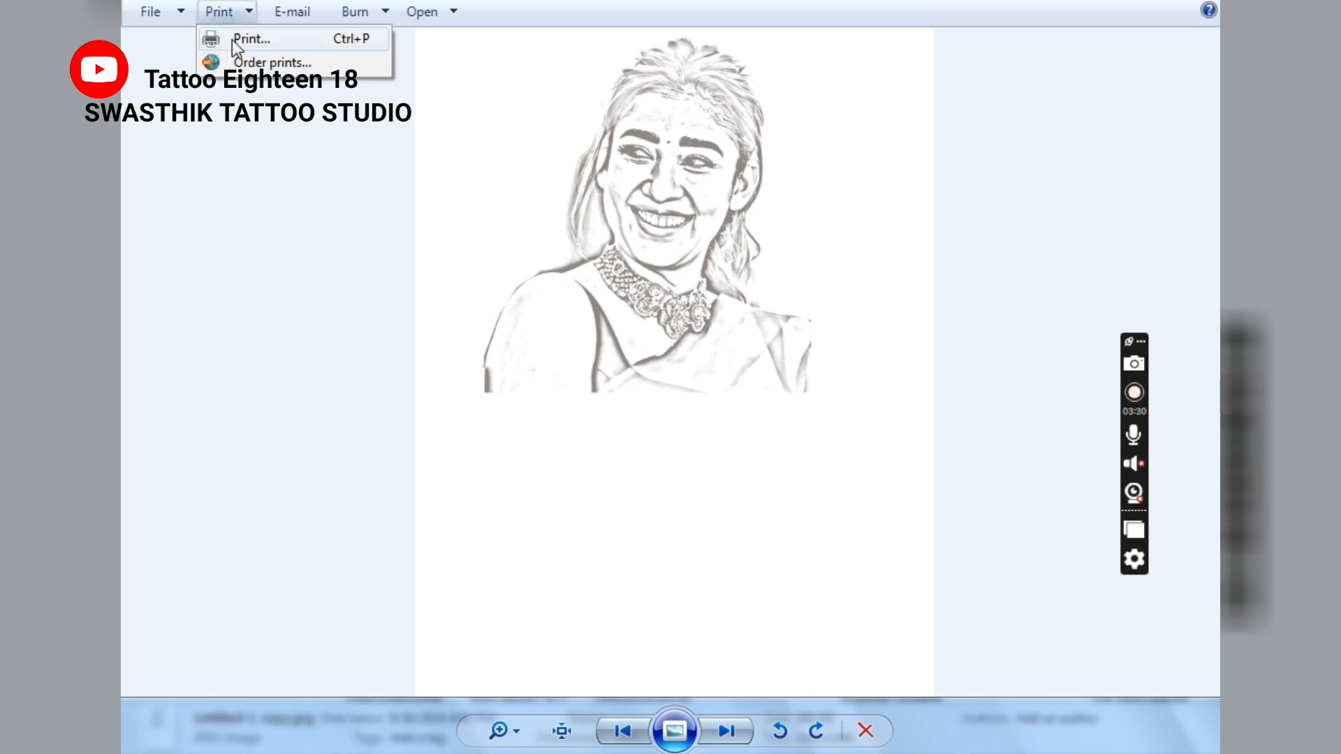
{"action": "left_click", "coordinate": [231, 40]}
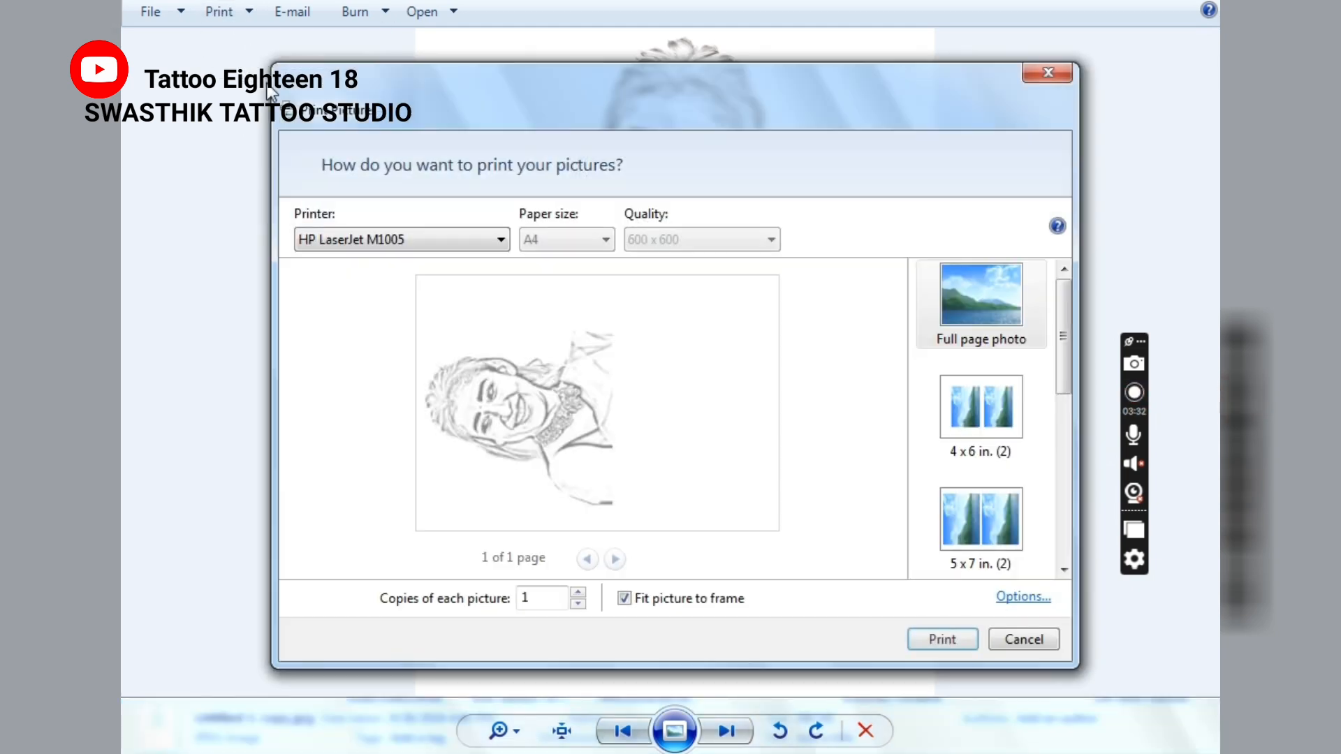
{"action": "left_click", "coordinate": [622, 598]}
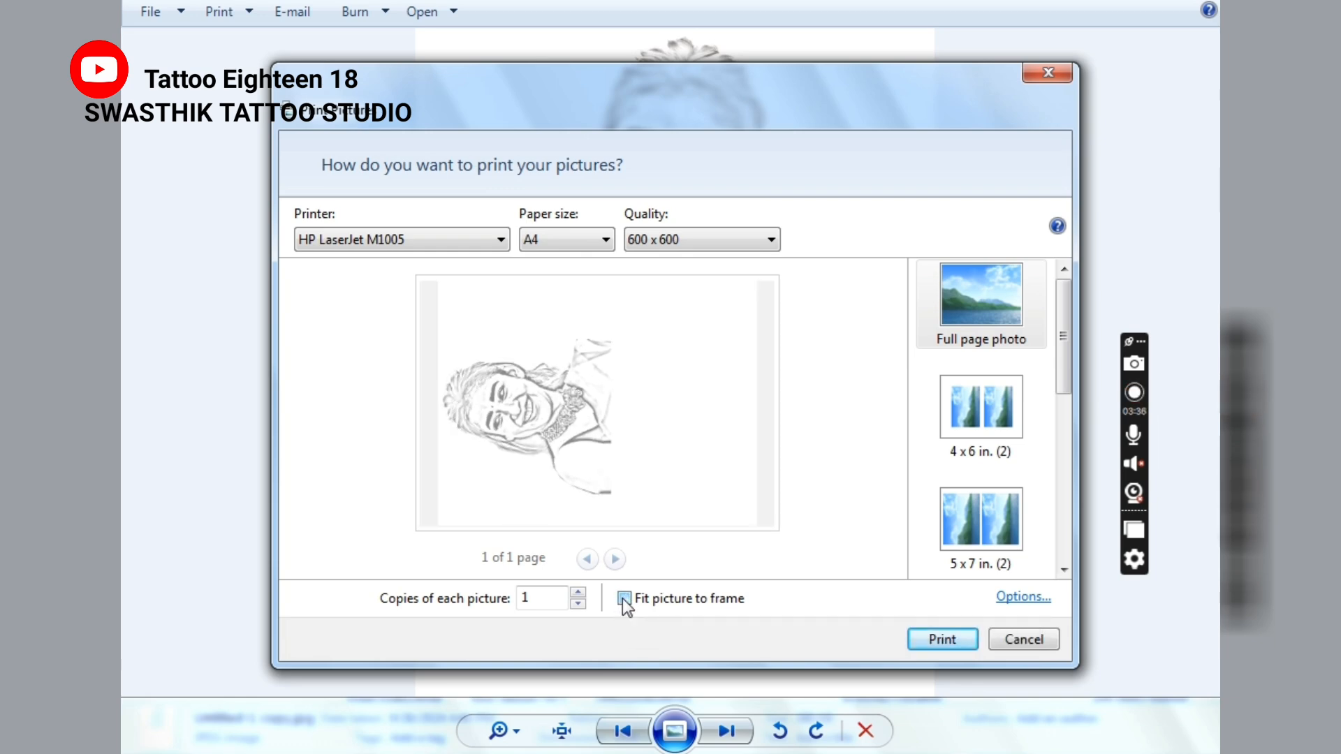